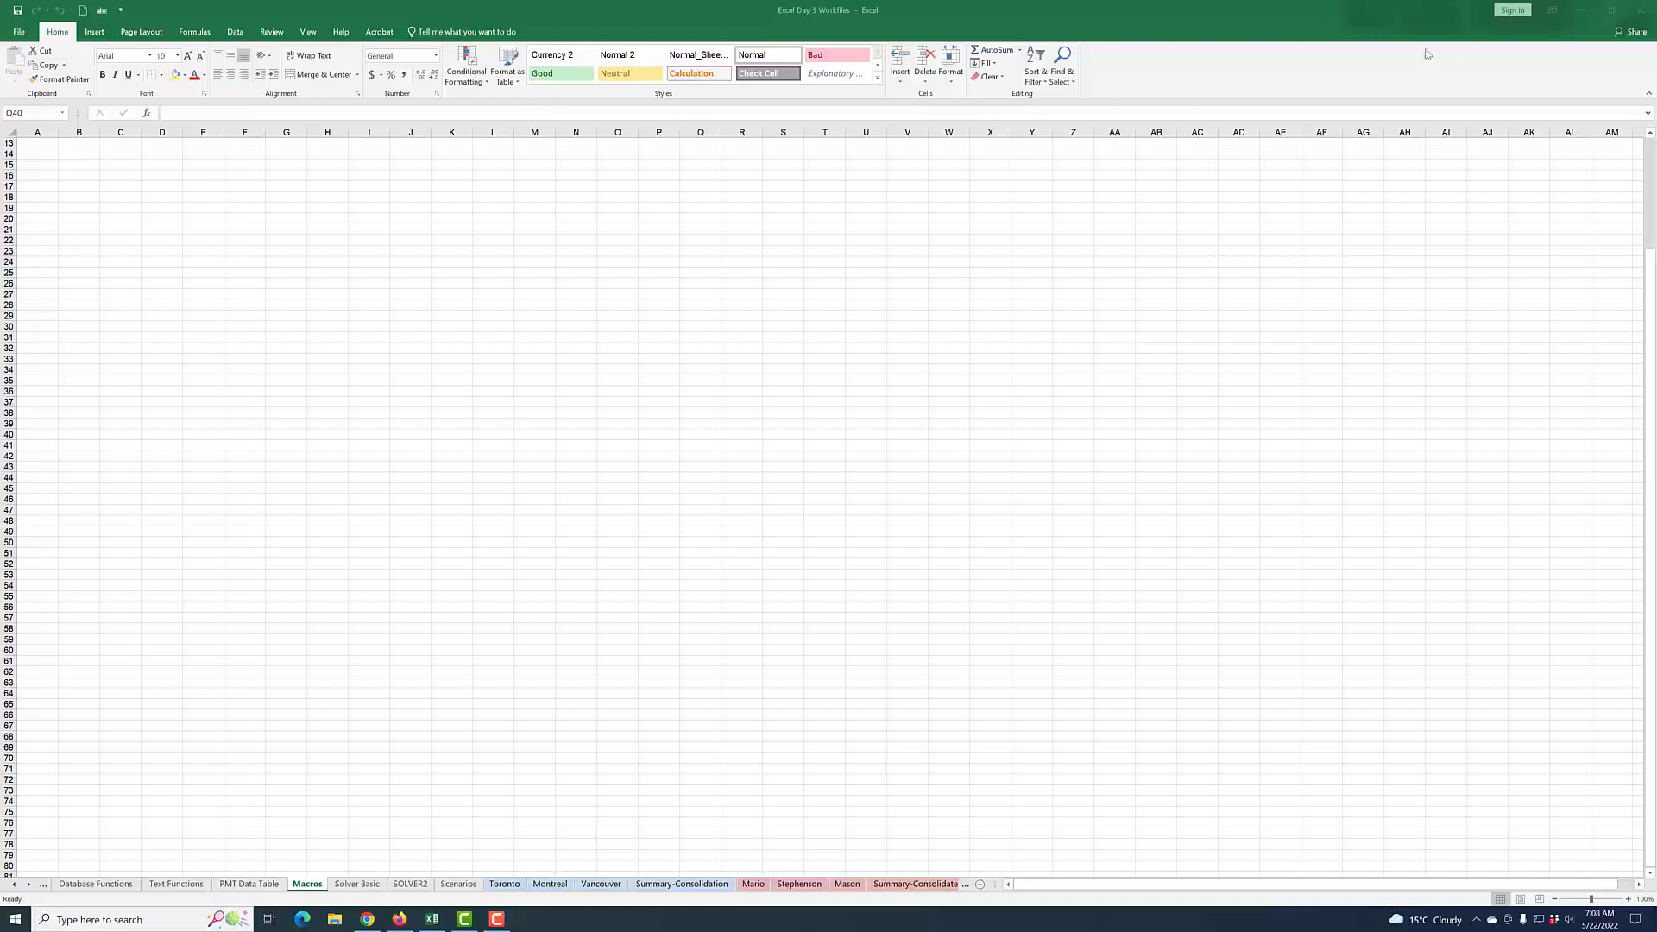
- Enable the Developer tab in the ribbon customization options
{"action": "left_click", "coordinate": [532, 99]}
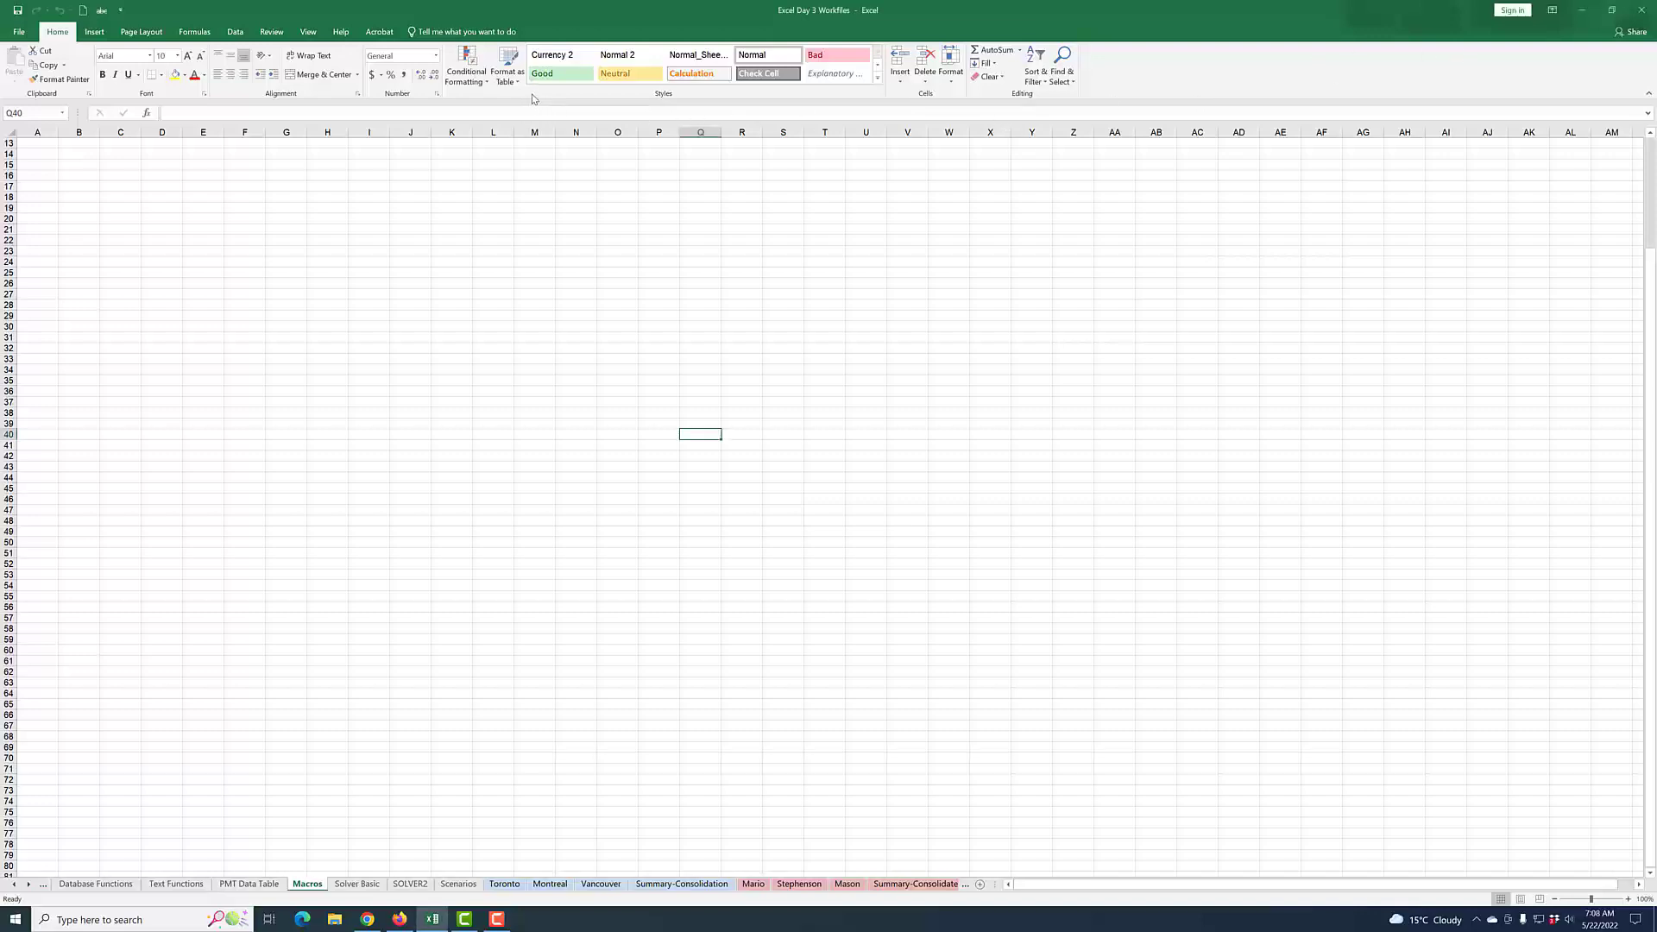
{"action": "right_click", "coordinate": [607, 95]}
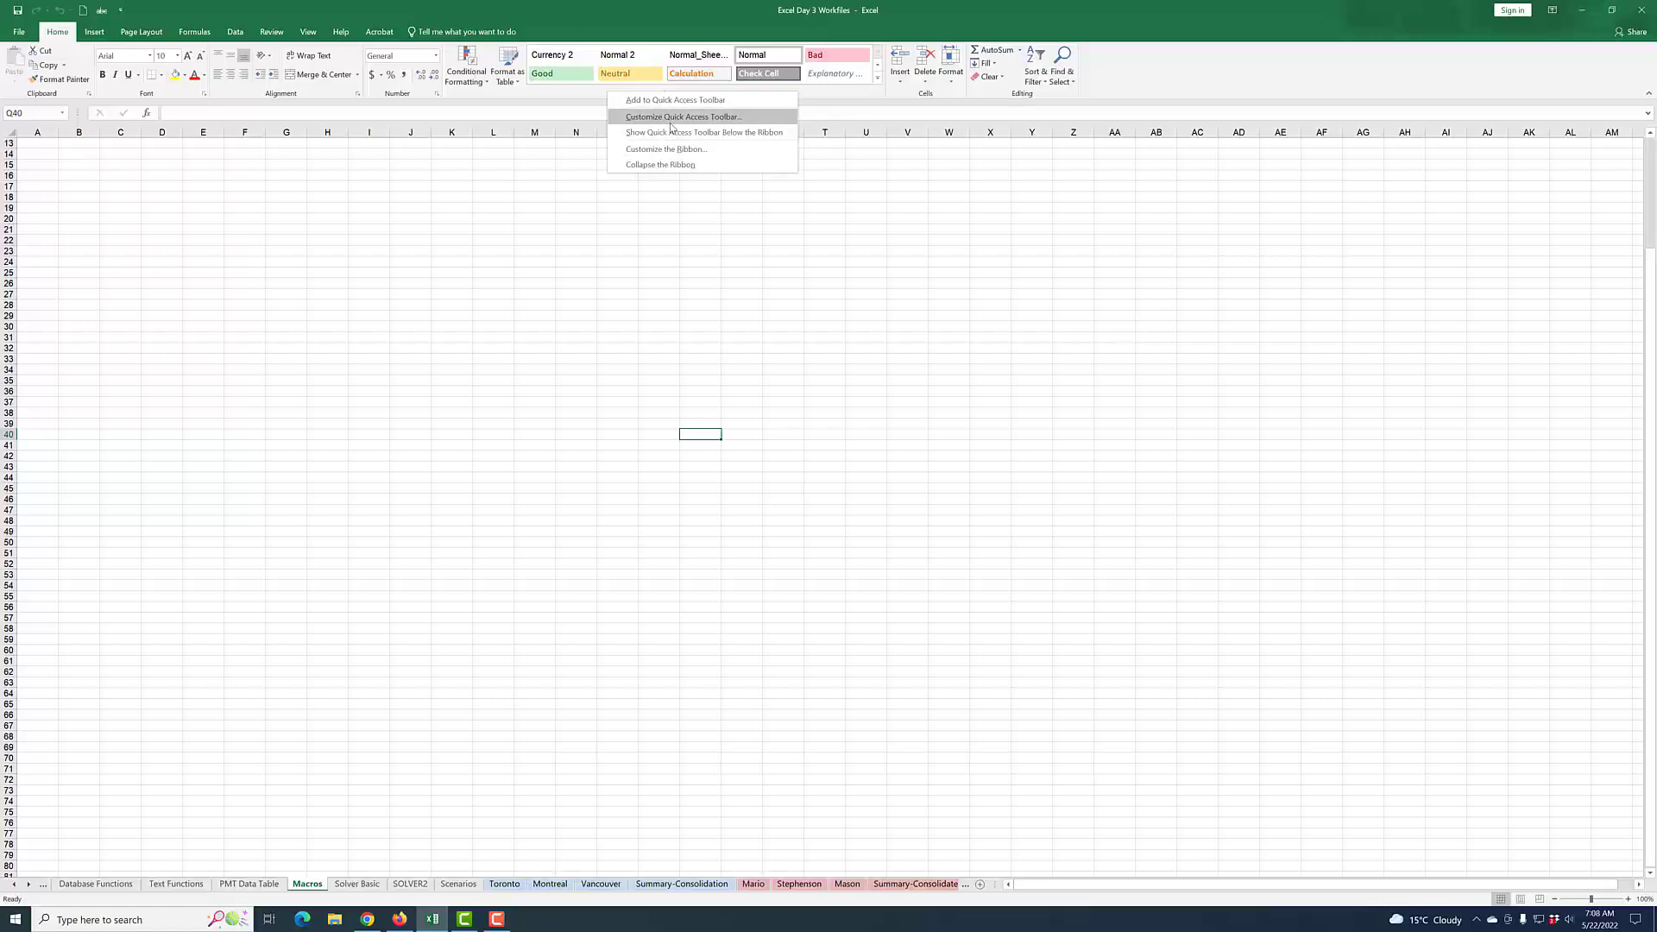
{"action": "left_click", "coordinate": [665, 150]}
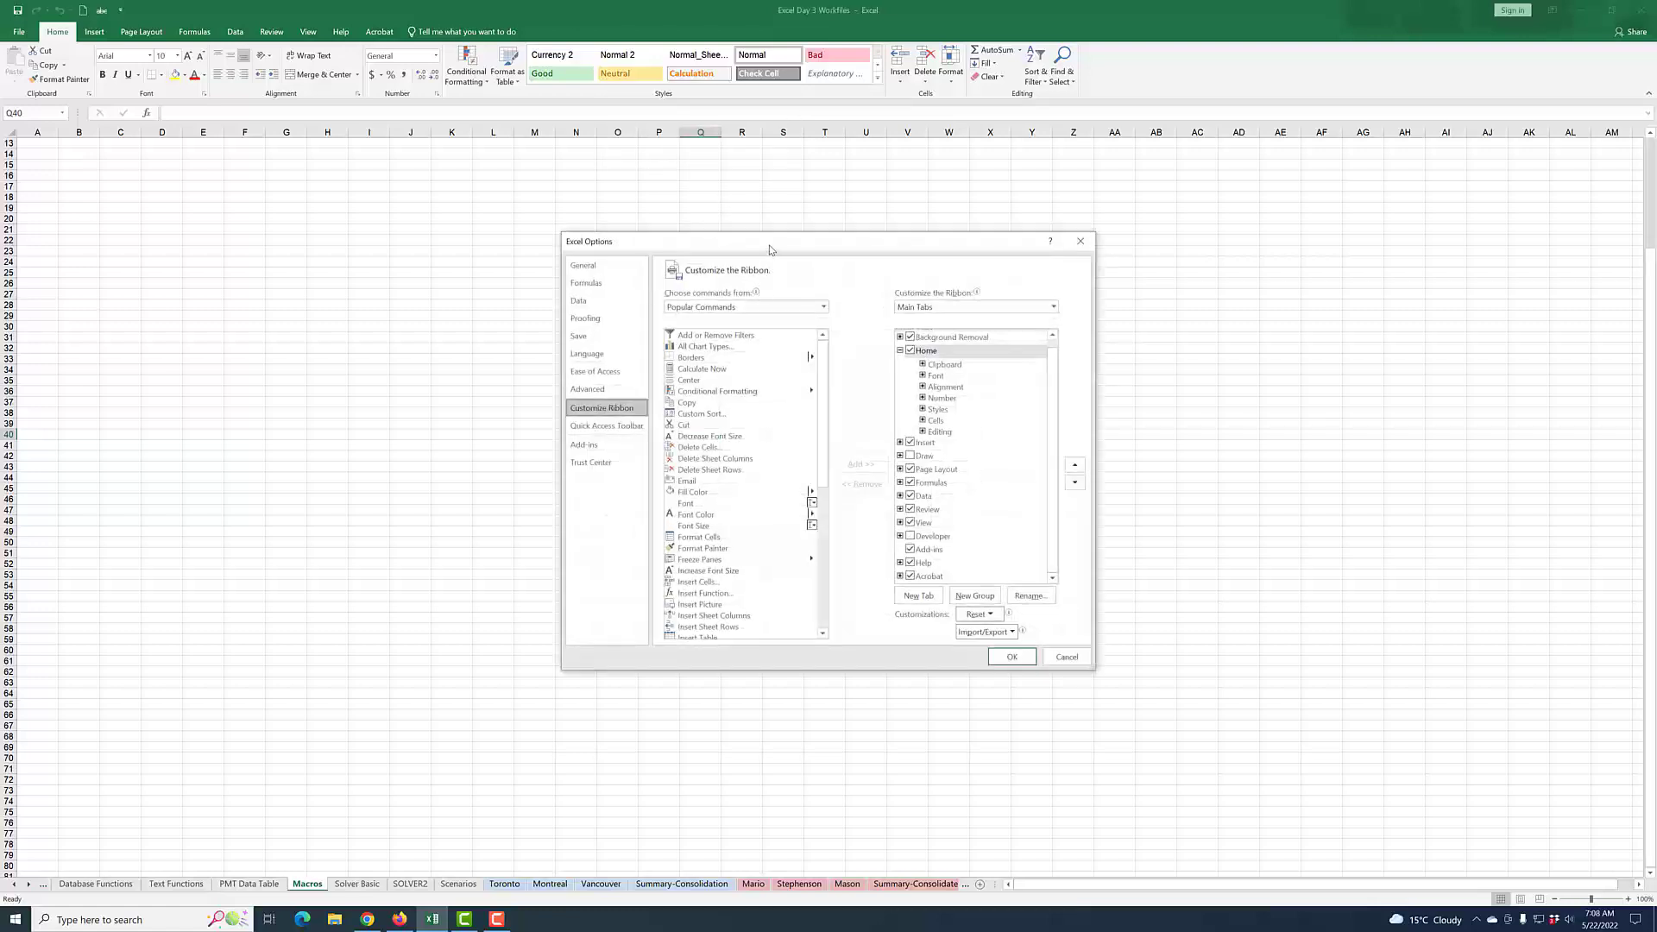
{"action": "left_click_drag", "start_coordinate": [770, 249], "coordinate": [737, 175]}
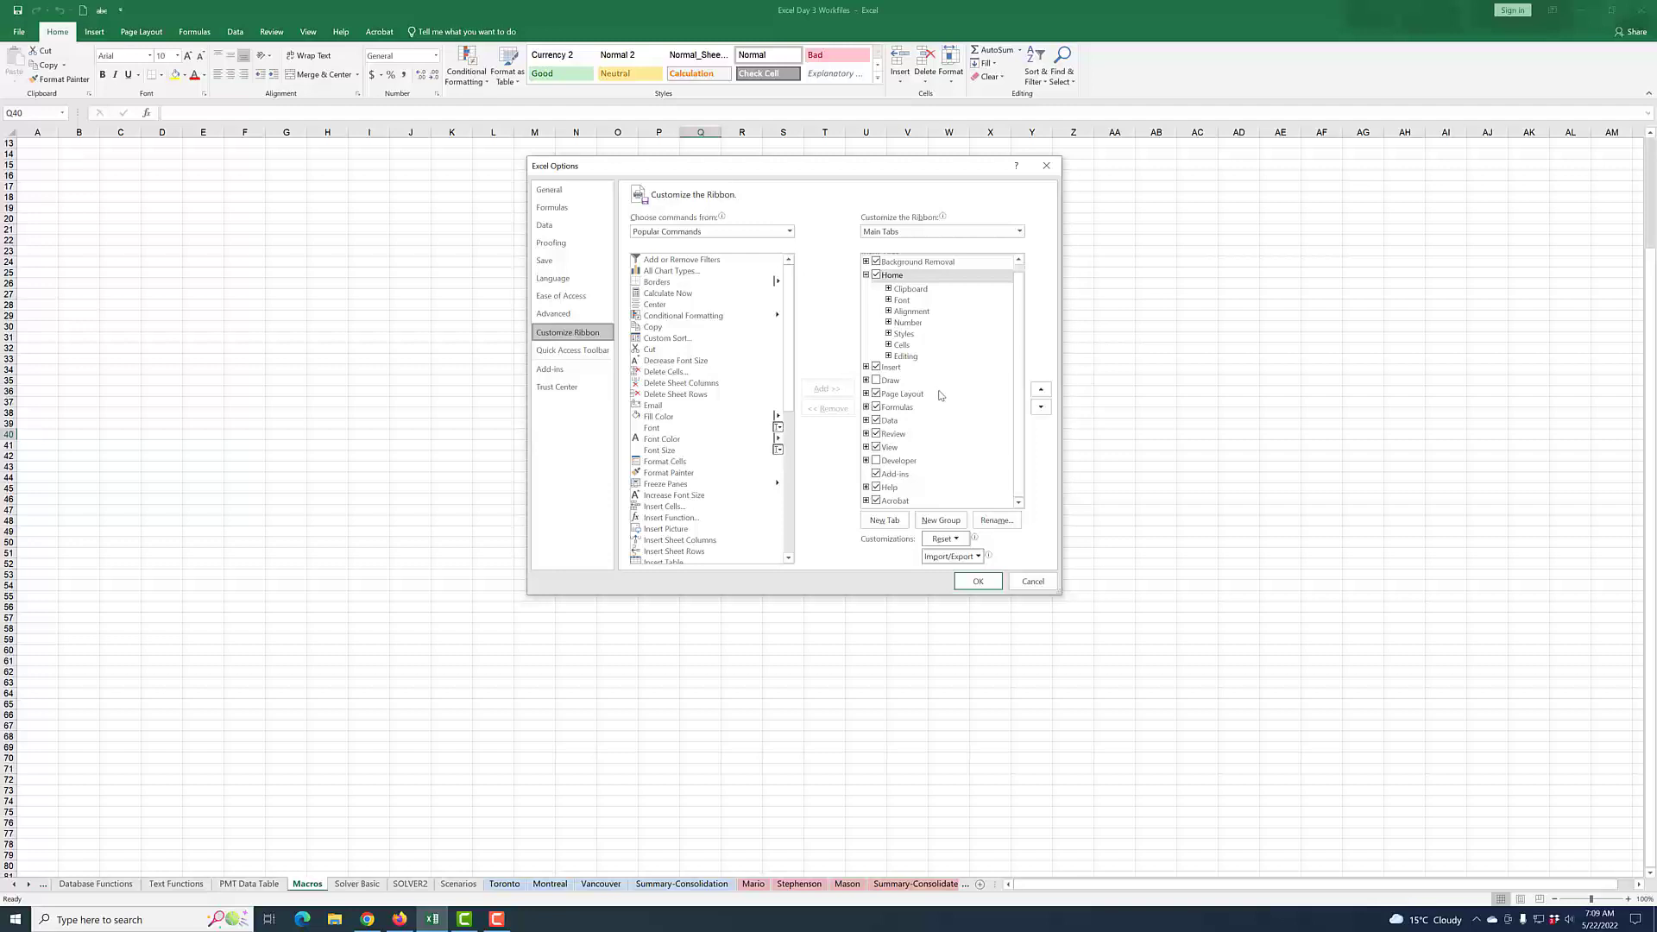
{"action": "left_click", "coordinate": [876, 461]}
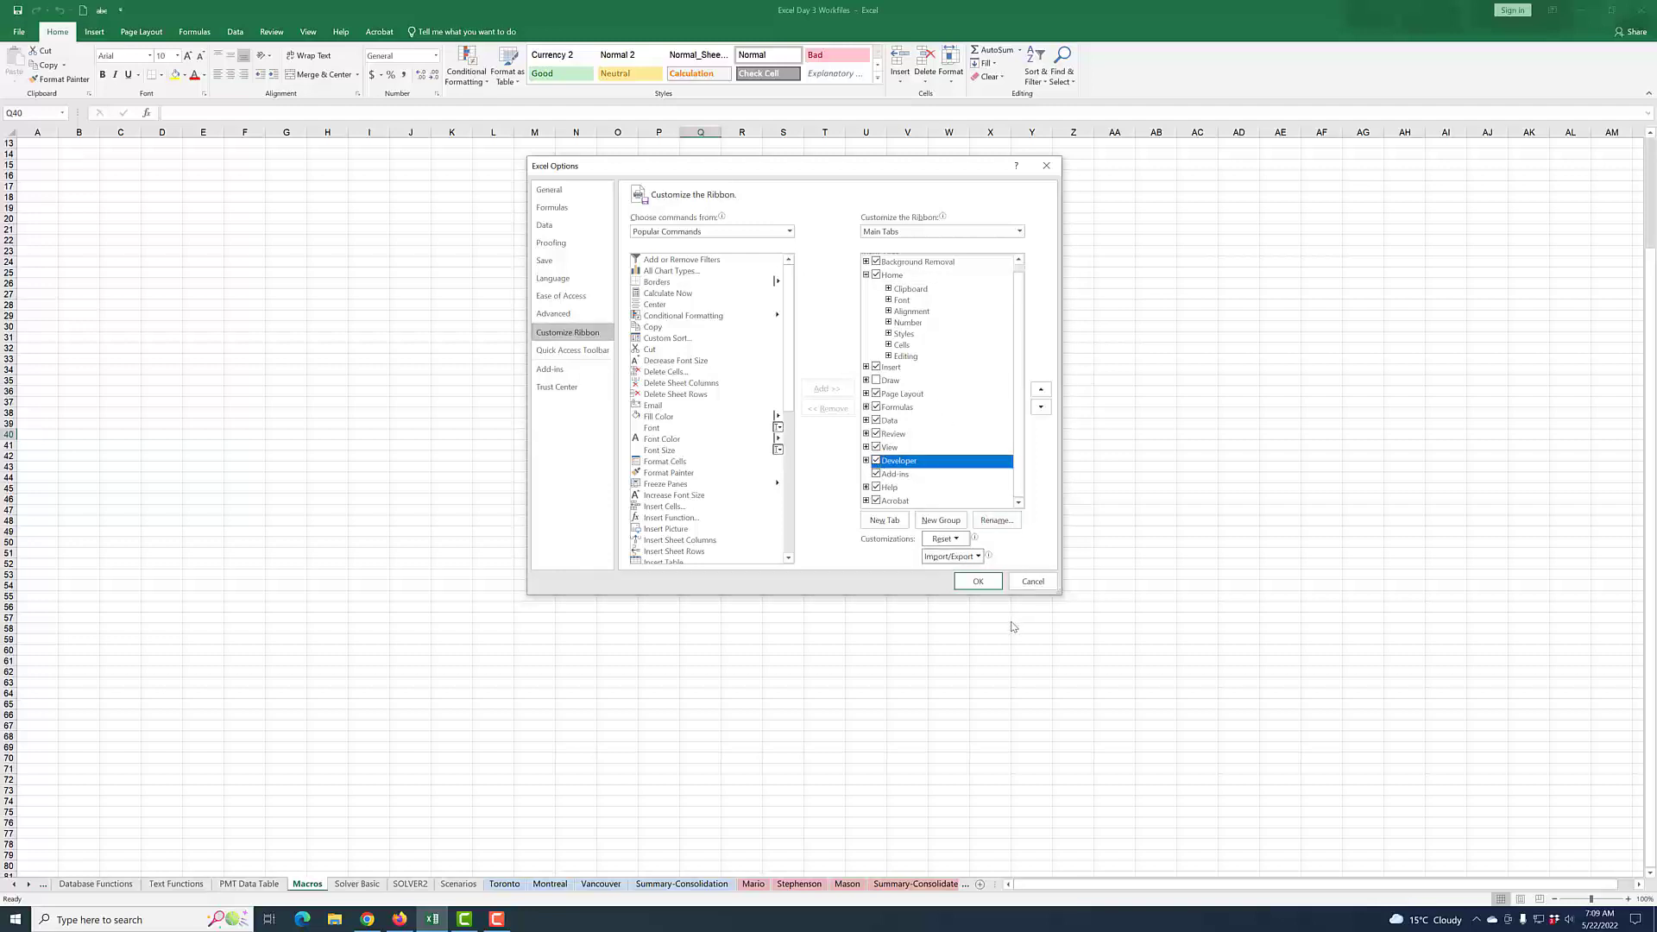
{"action": "left_click", "coordinate": [977, 581]}
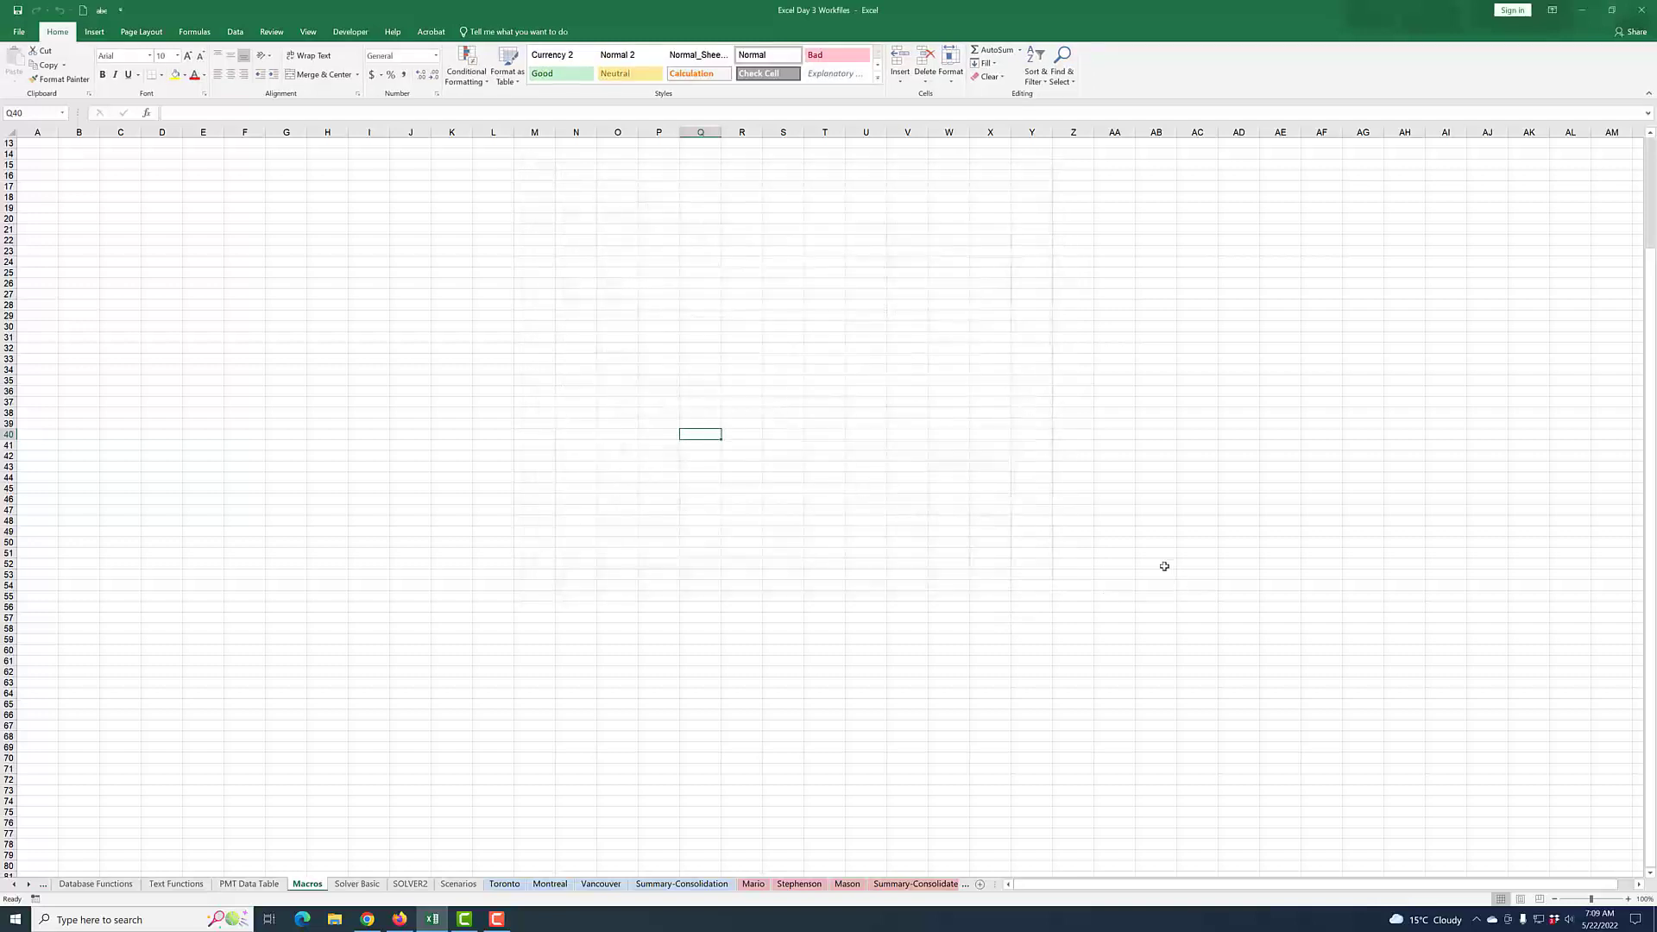
{"action": "left_click", "coordinate": [352, 34]}
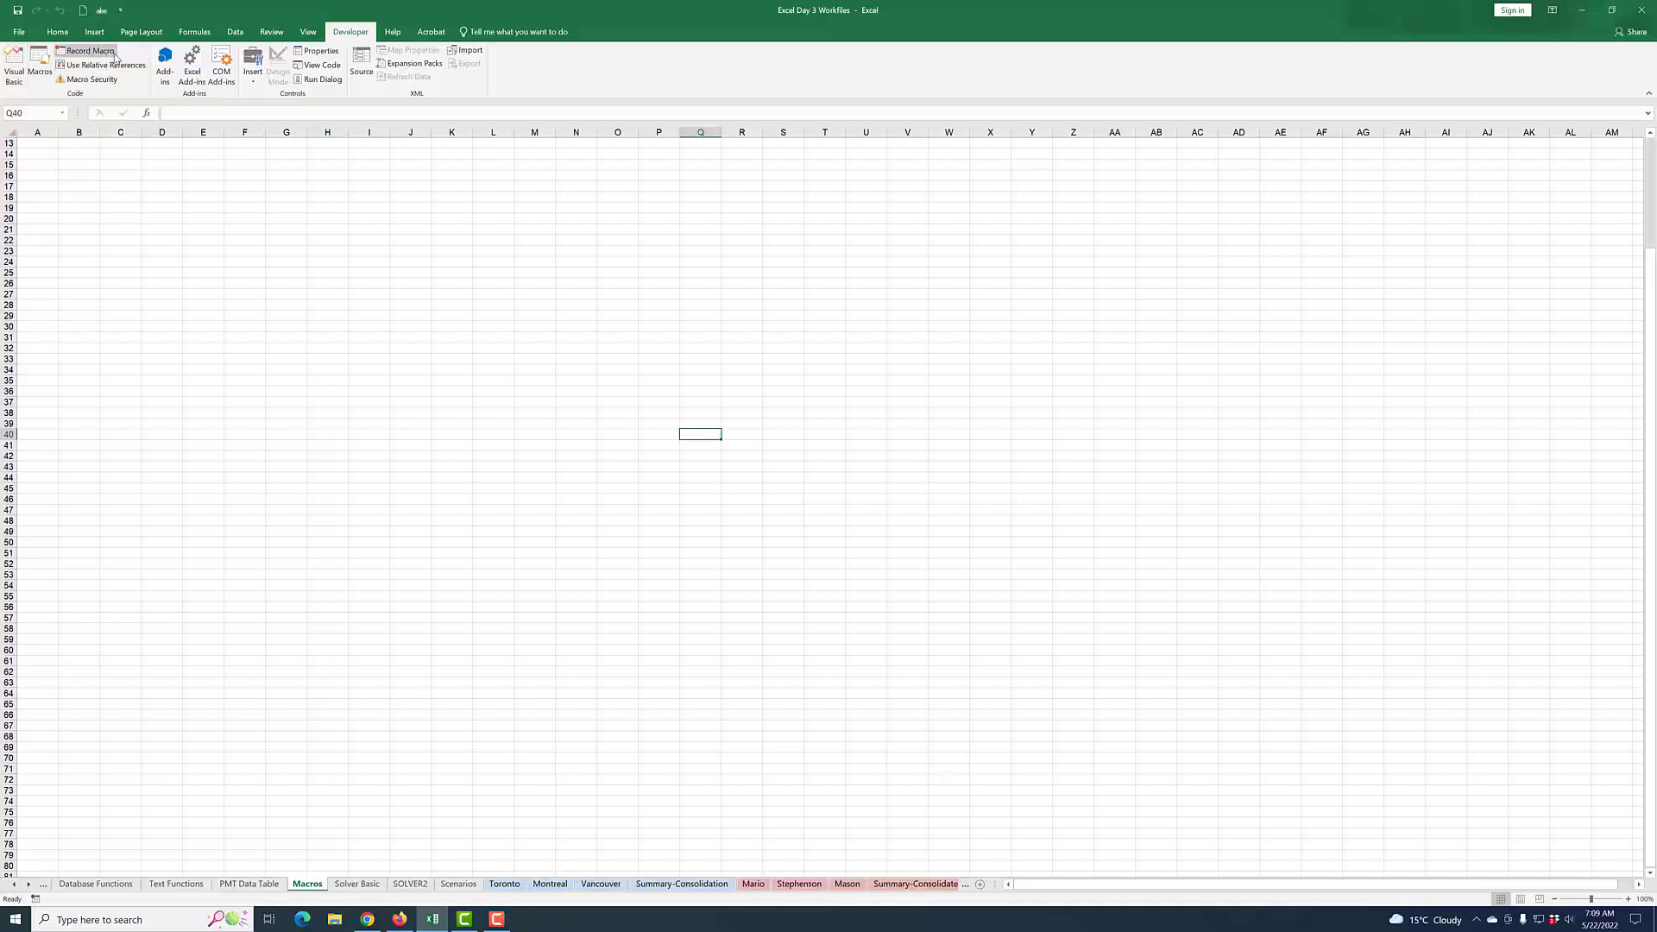
{"action": "left_click", "coordinate": [76, 68]}
{"action": "left_click", "coordinate": [1060, 491]}
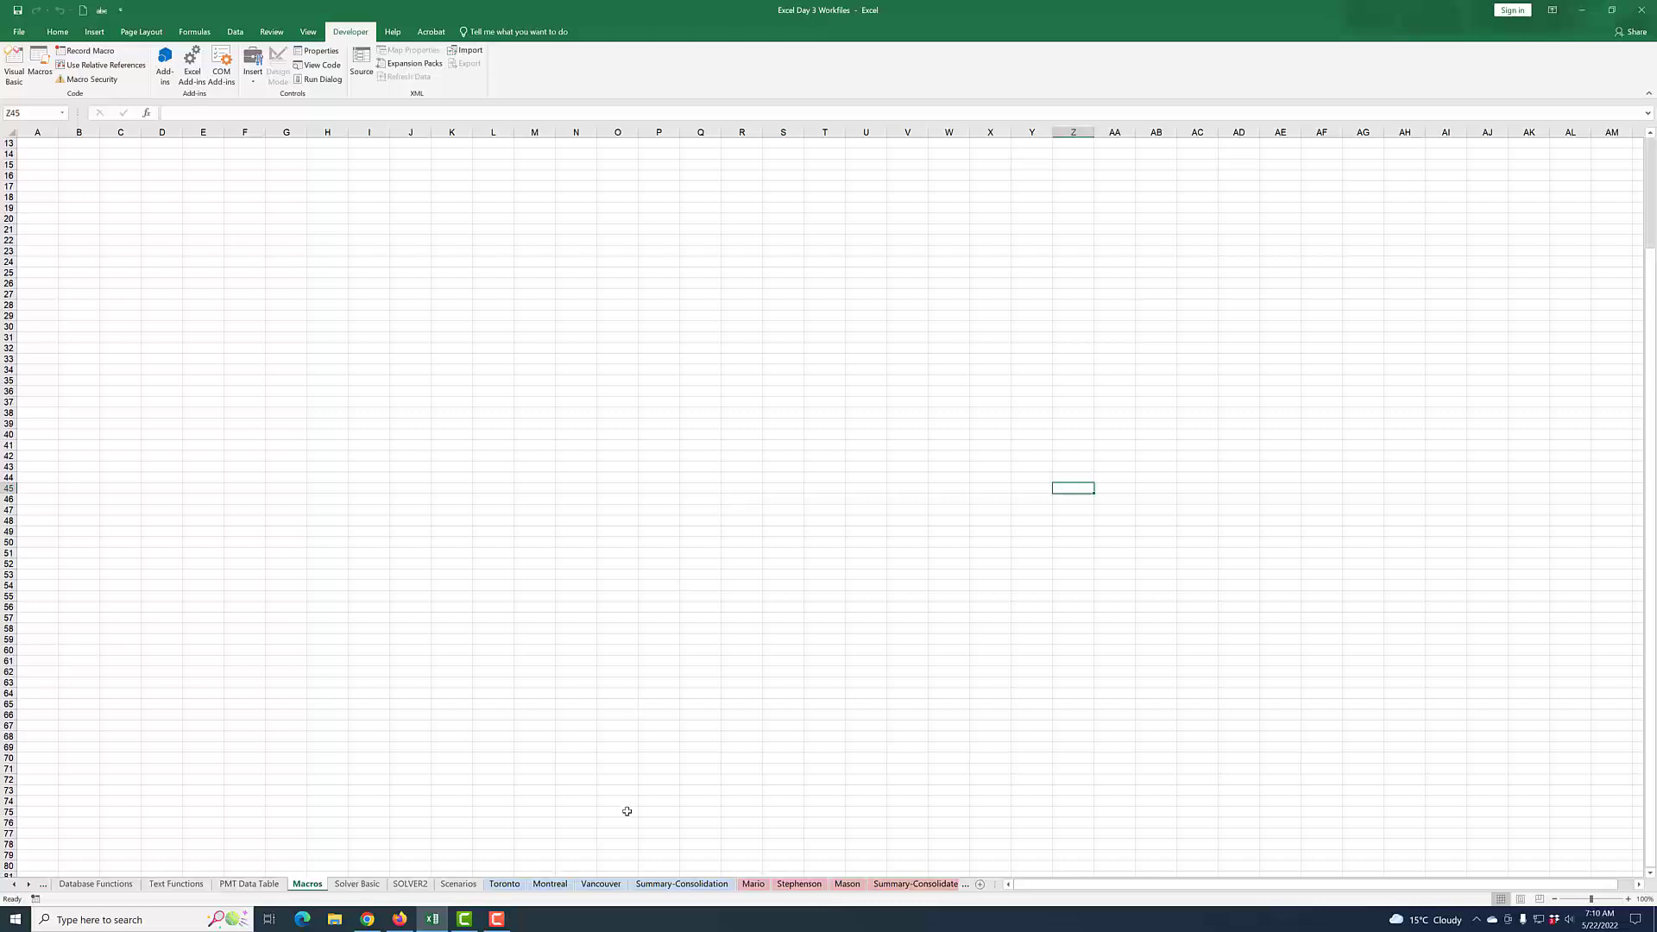
{"action": "left_click", "coordinate": [496, 918]}
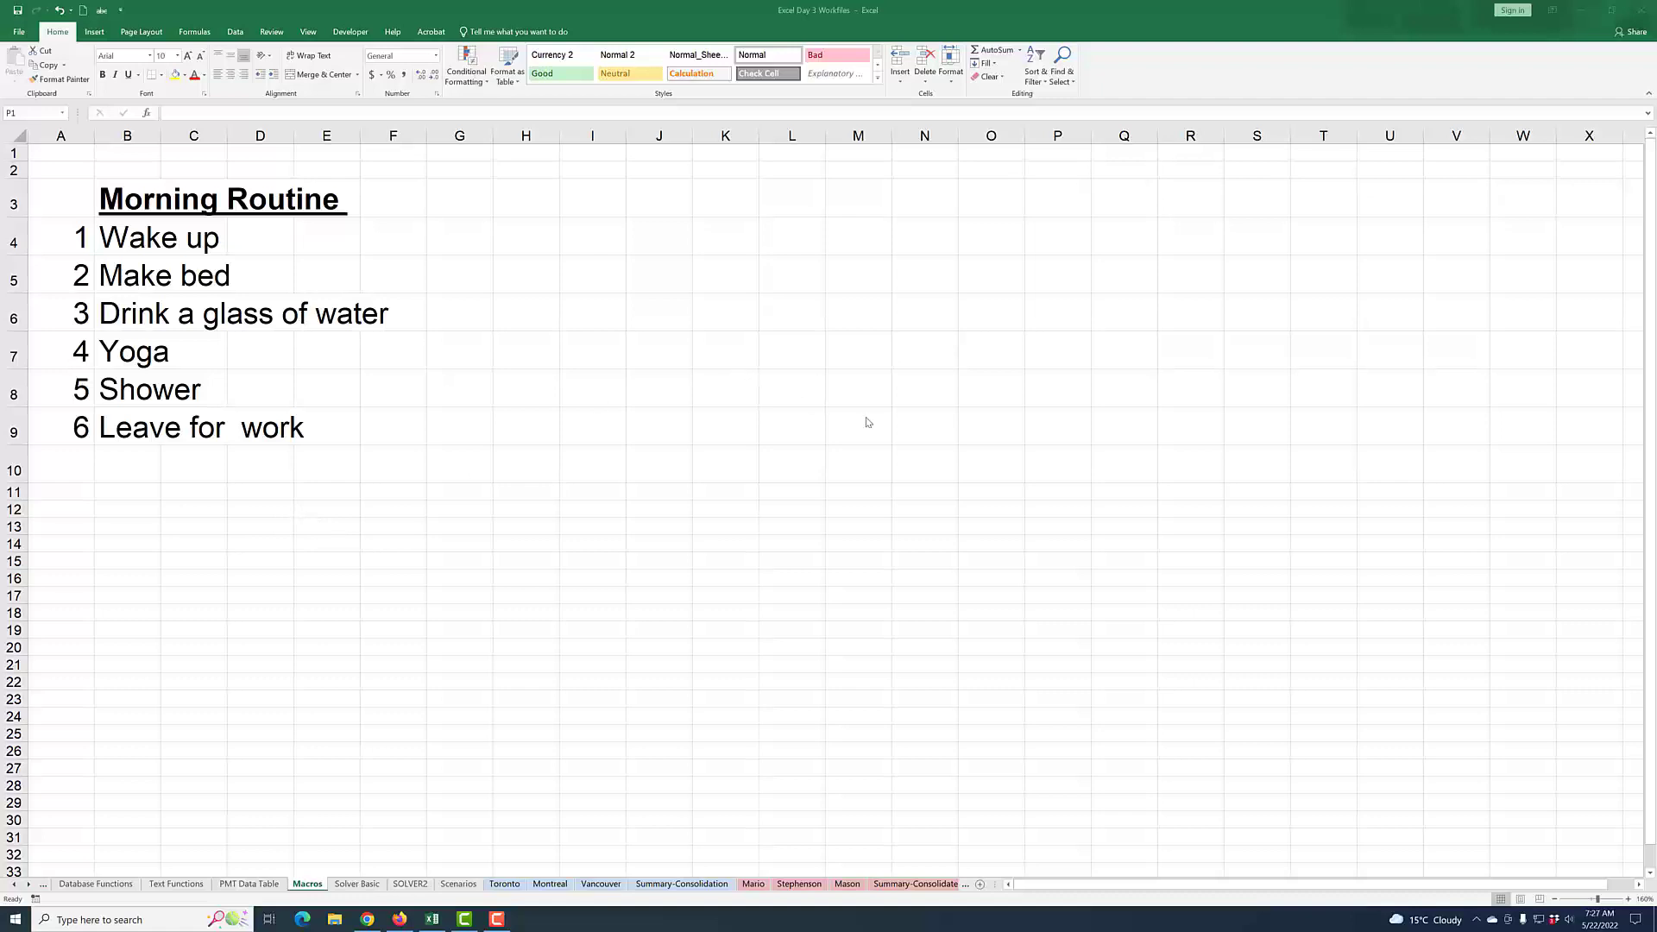
- Show the Developer commands and select cell P1 on the Macros sheet
{"action": "left_click", "coordinate": [1060, 159]}
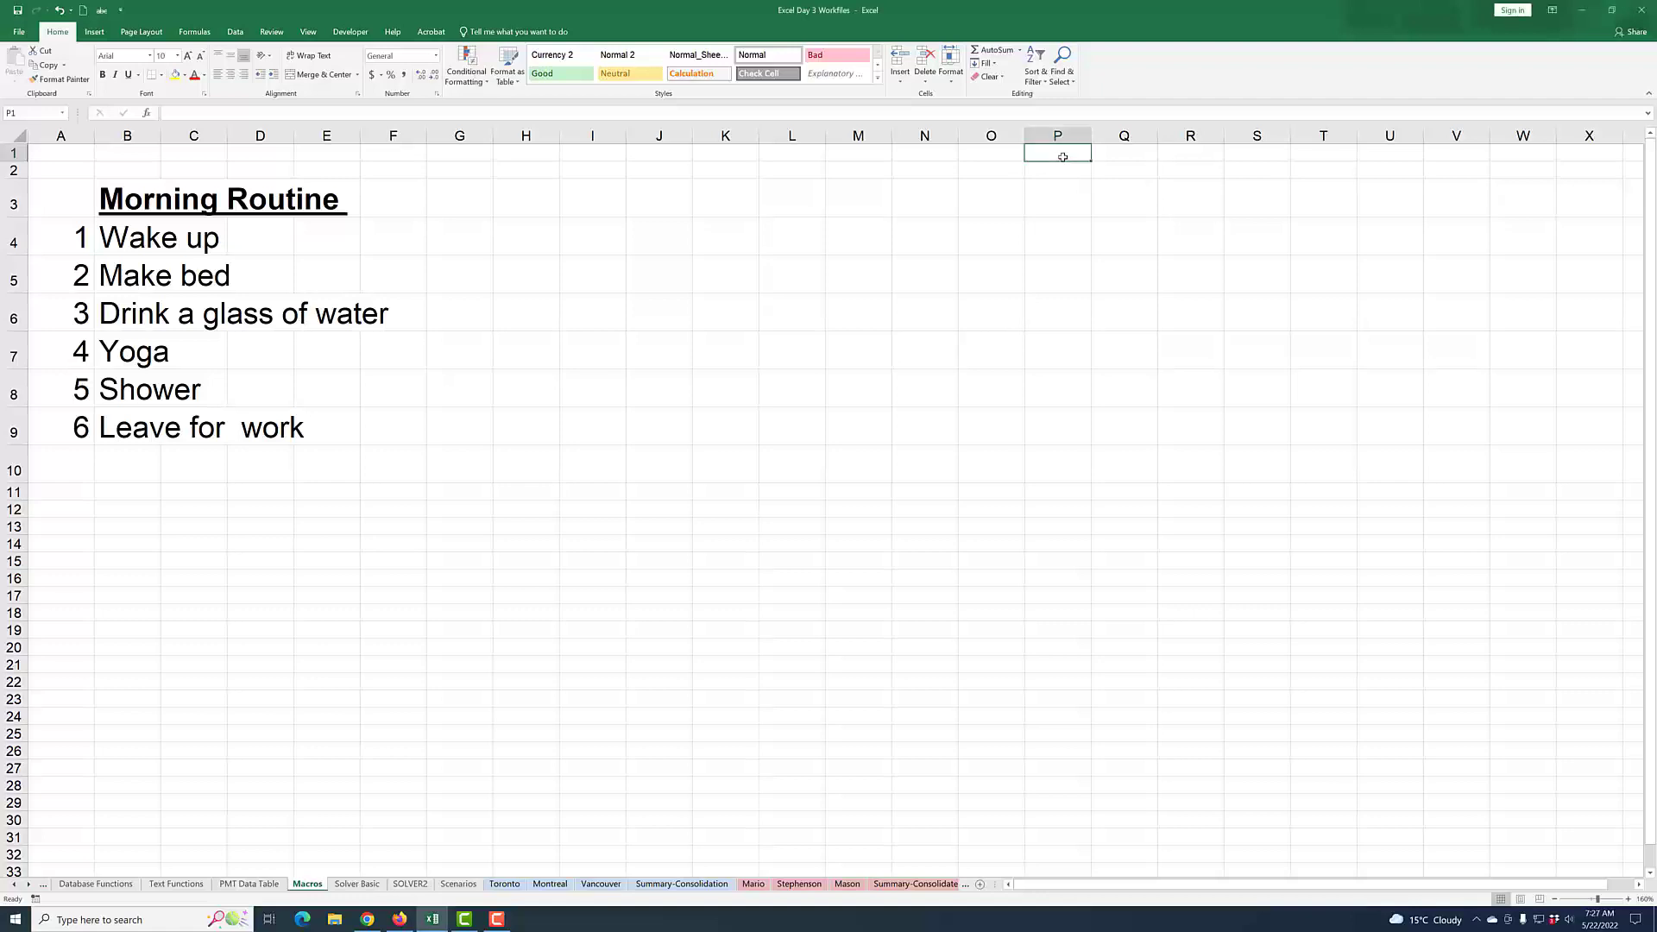
{"action": "left_click", "coordinate": [1053, 233]}
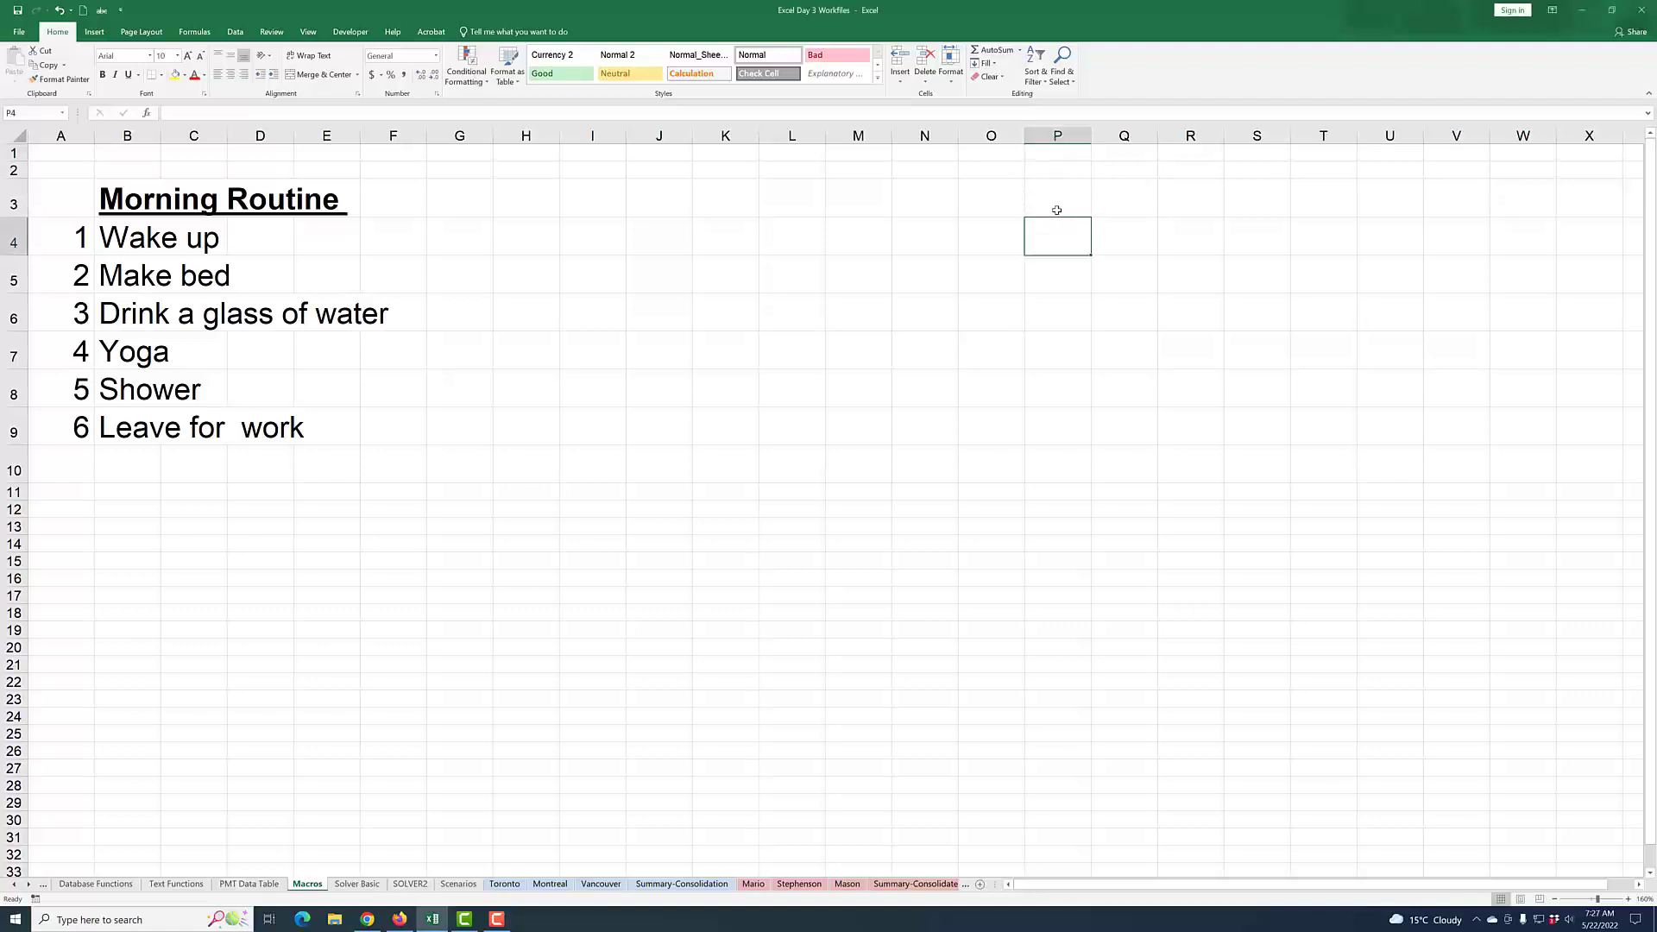
{"action": "left_click", "coordinate": [1054, 157]}
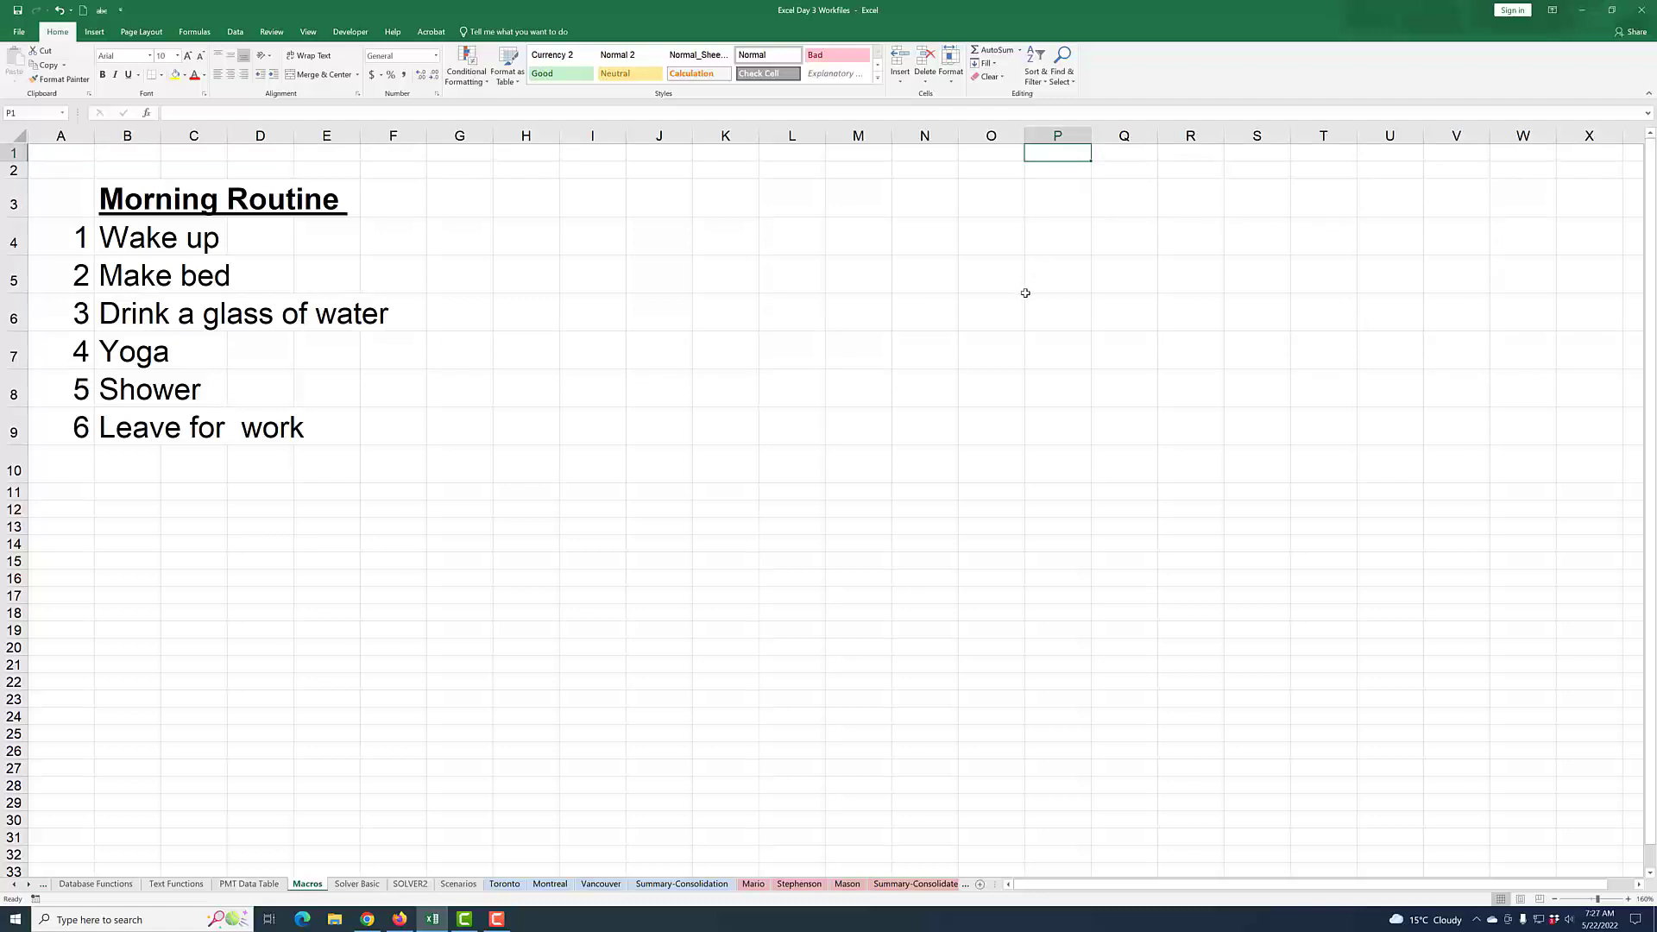
{"action": "left_click", "coordinate": [352, 32]}
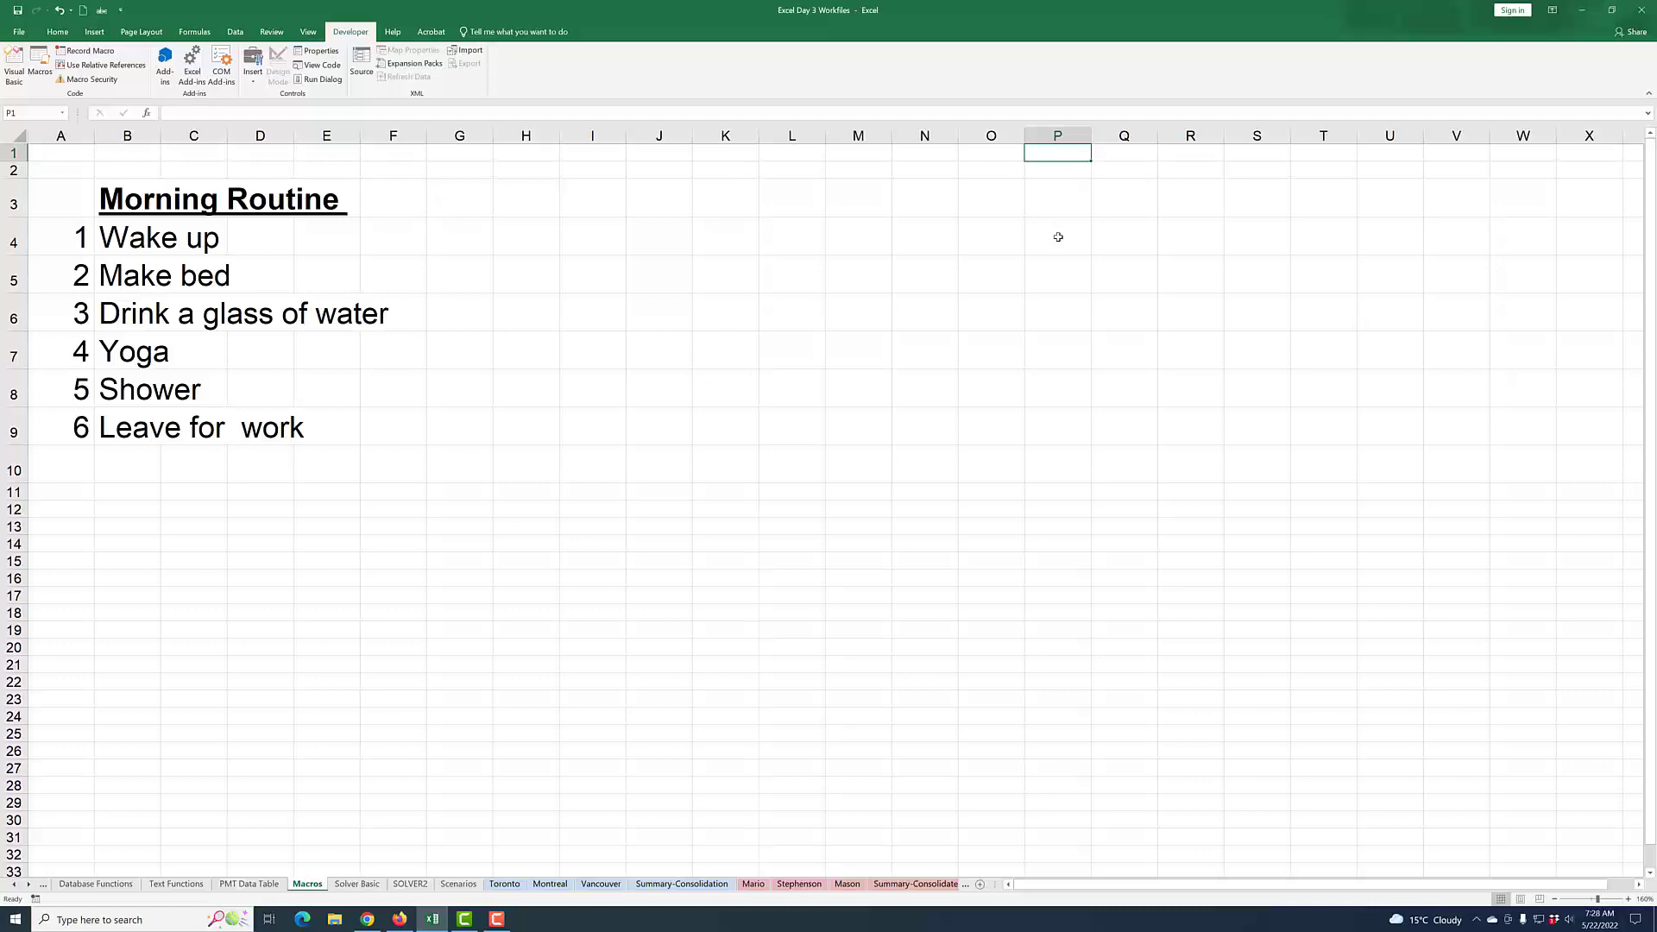
{"action": "left_click", "coordinate": [1048, 168]}
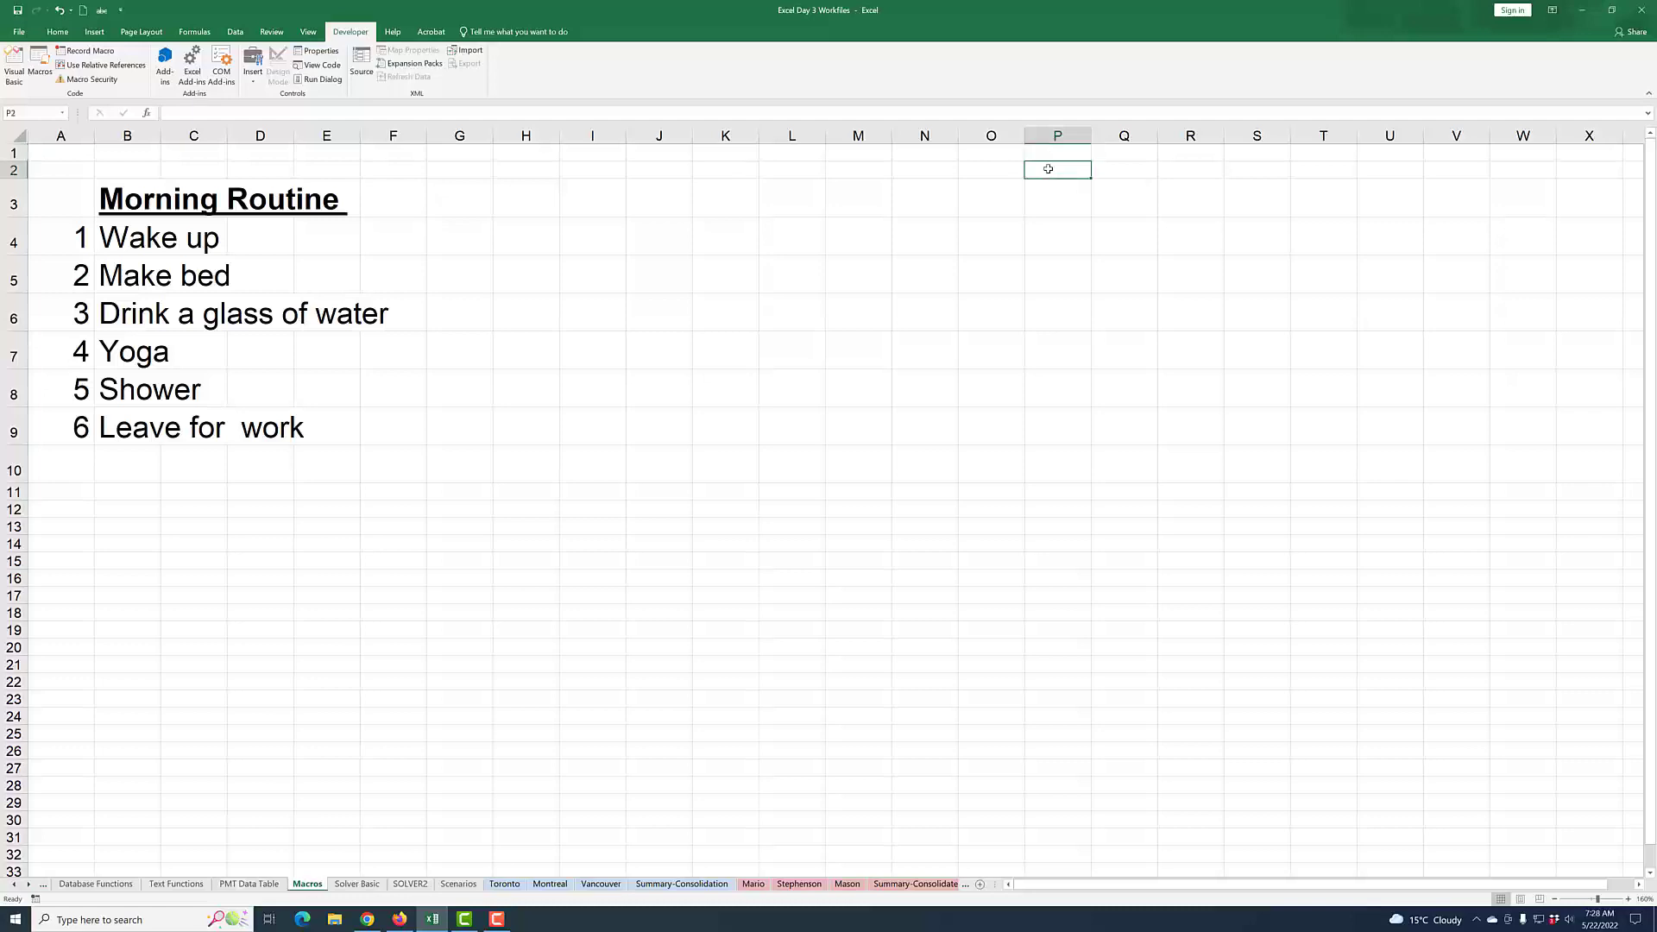
{"action": "left_click", "coordinate": [1050, 188]}
{"action": "left_click", "coordinate": [1054, 151]}
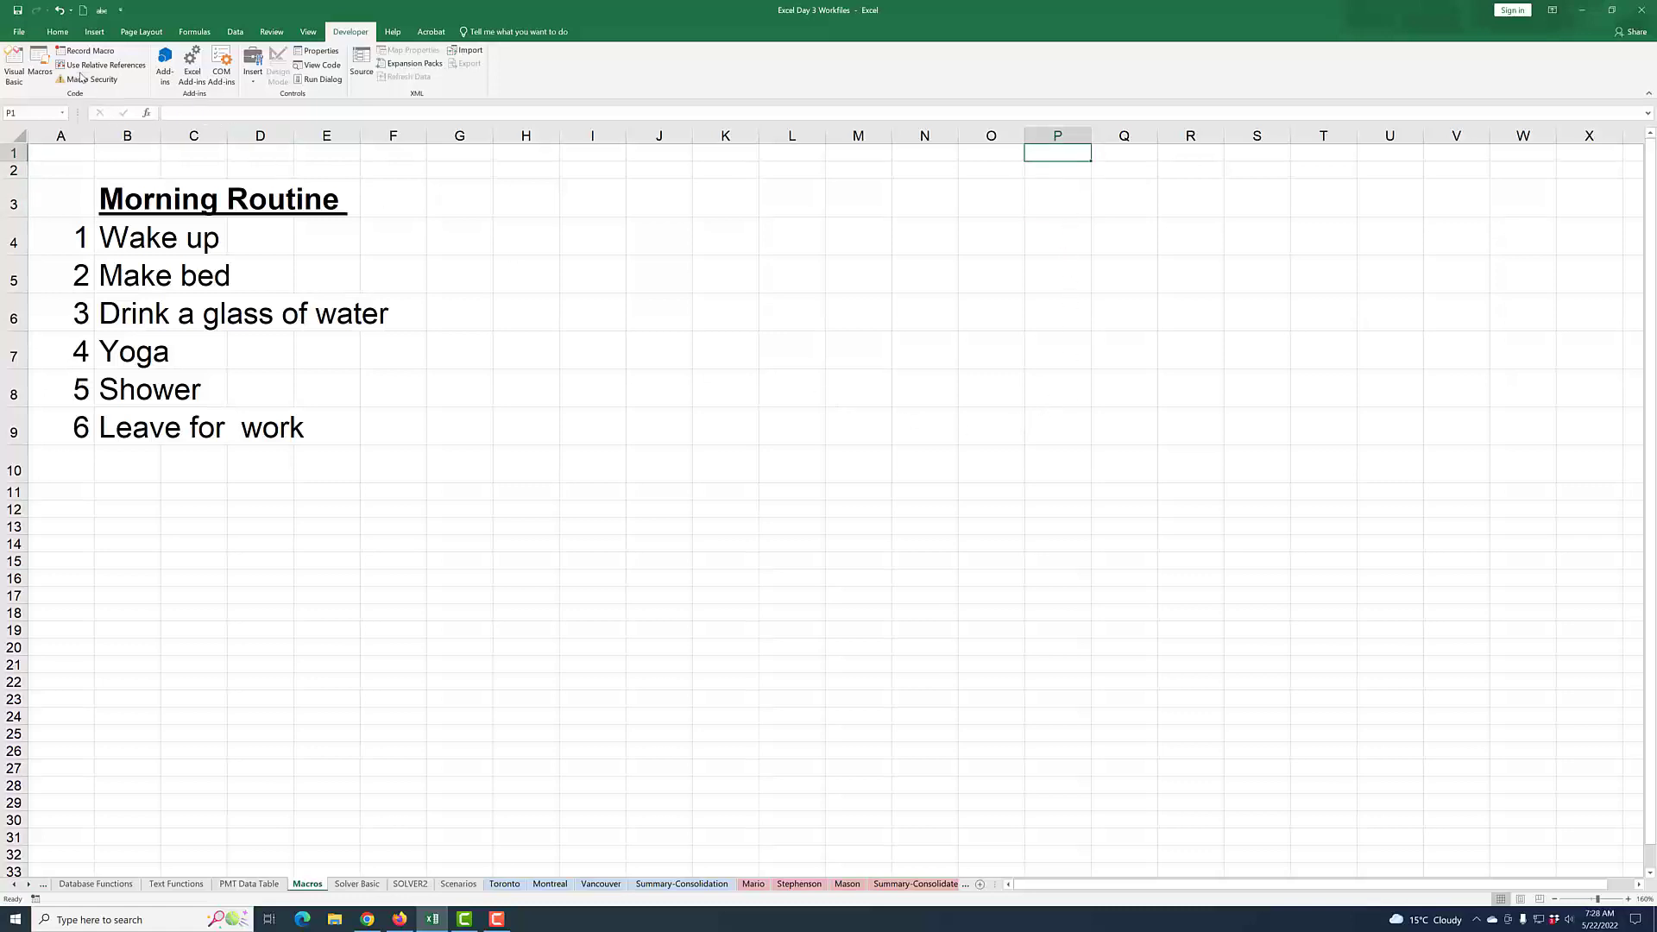
- Enter the numbers 1, 2 and 3 in cells P1 to P3 and a 1 in cell T1
{"action": "left_click", "coordinate": [120, 65]}
{"action": "left_click", "coordinate": [1072, 258]}
{"action": "left_click", "coordinate": [1064, 162]}
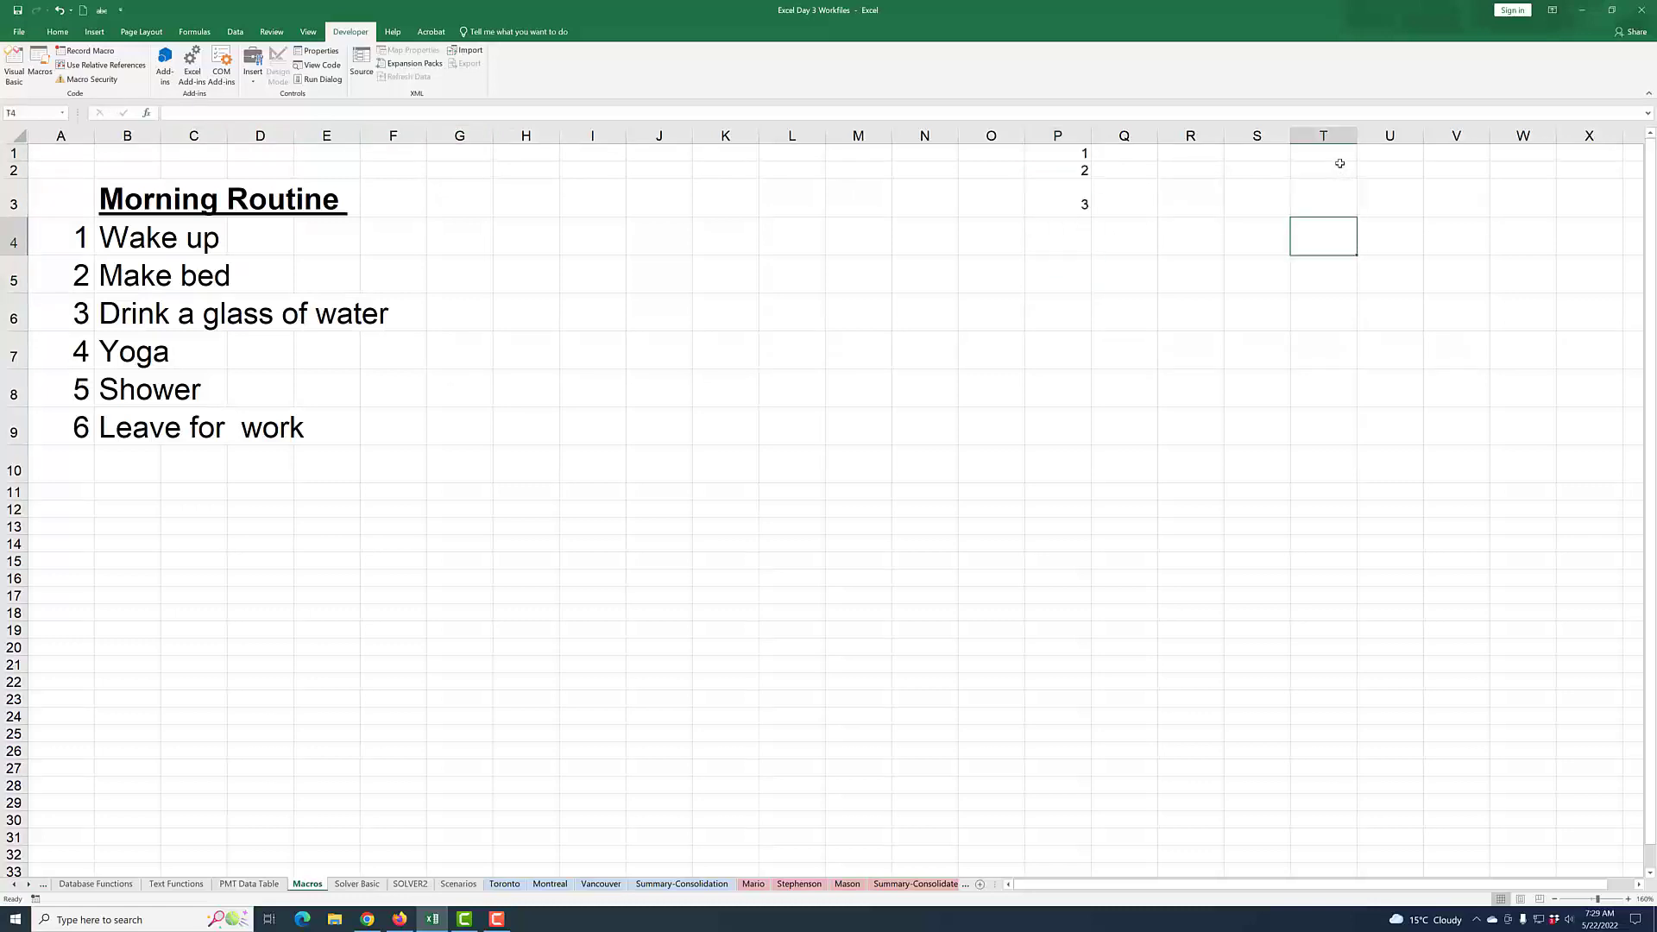
{"action": "left_click", "coordinate": [1344, 157]}
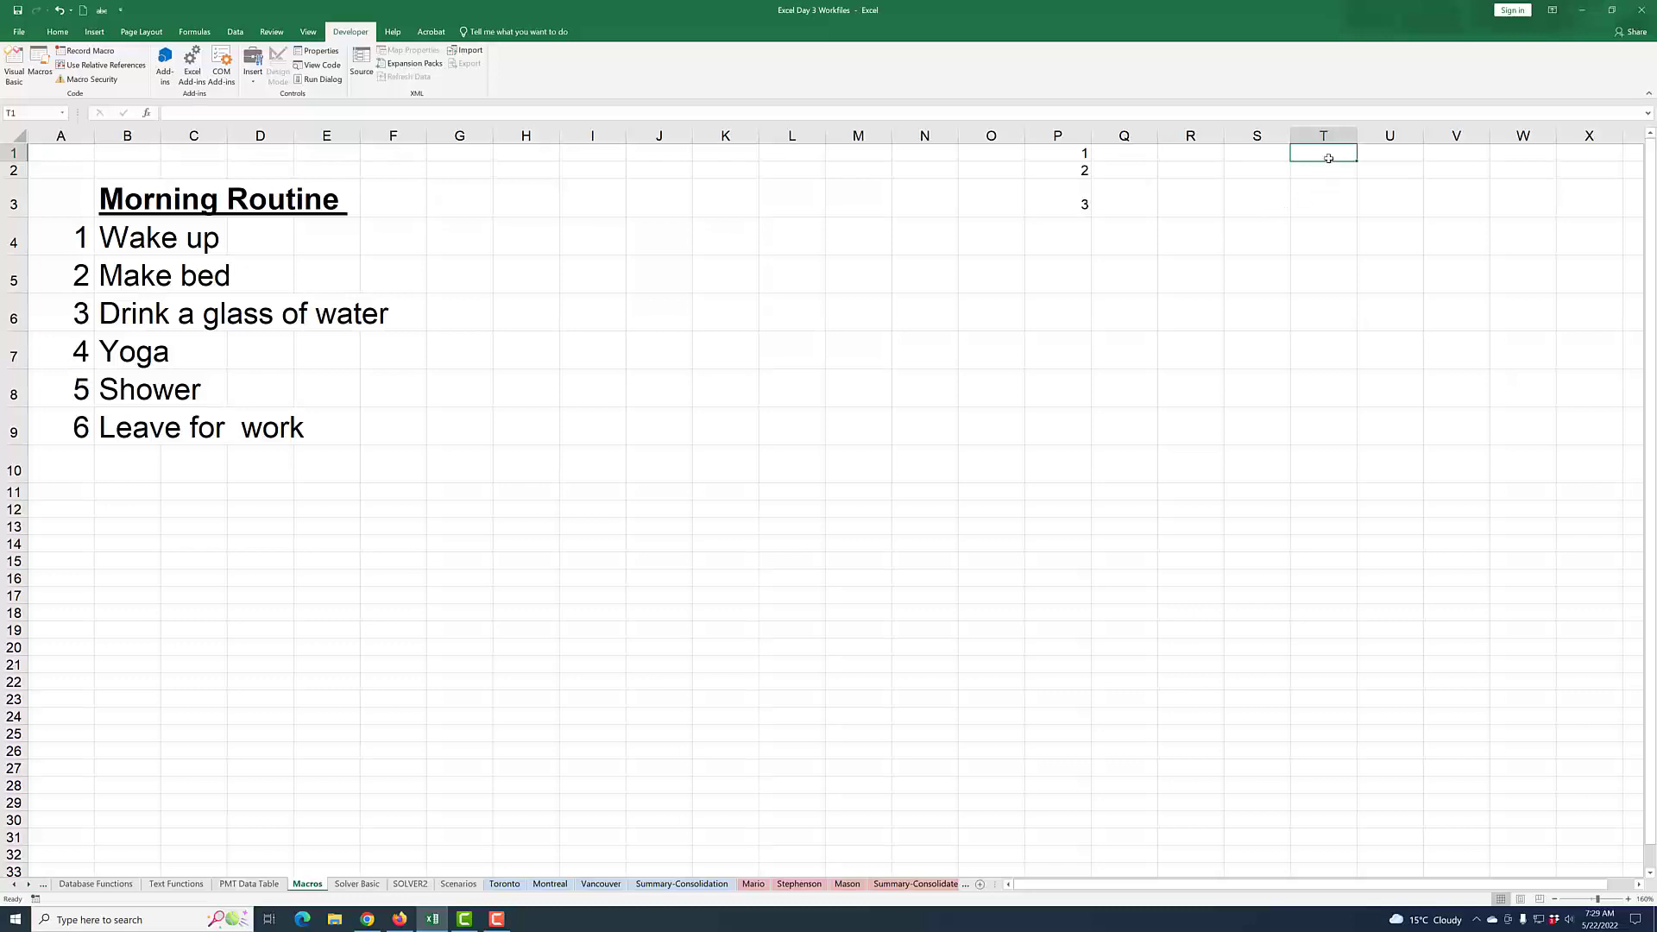
{"action": "type", "text": "1"}
{"action": "left_click", "coordinate": [1071, 175]}
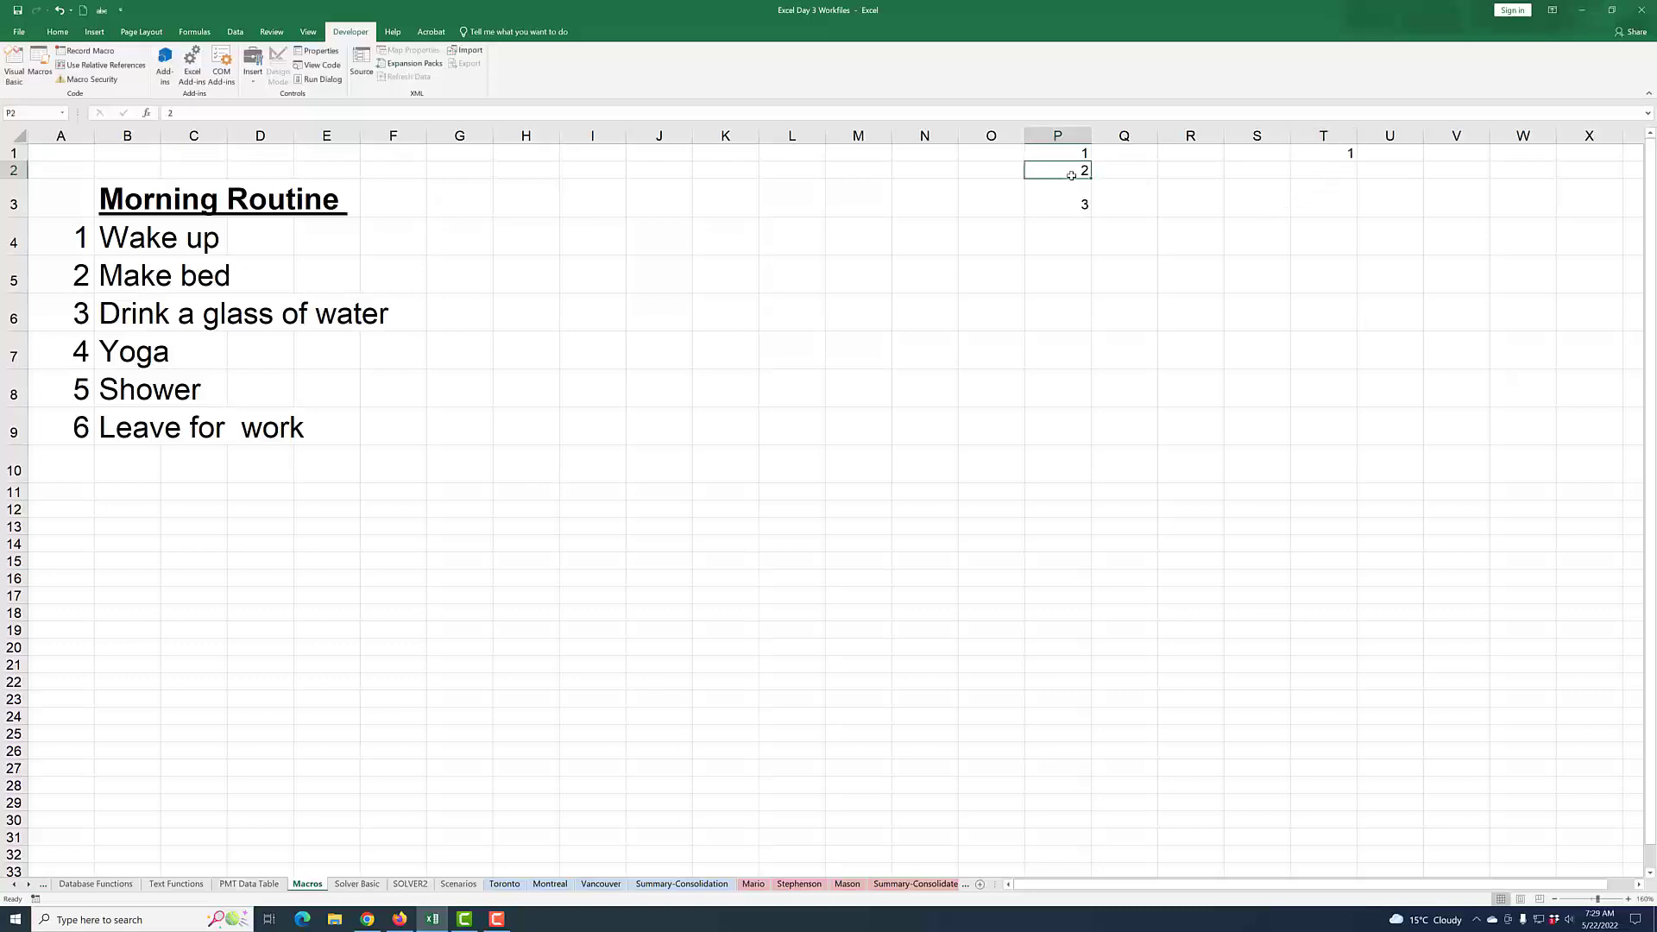
{"action": "key", "text": "Down"}
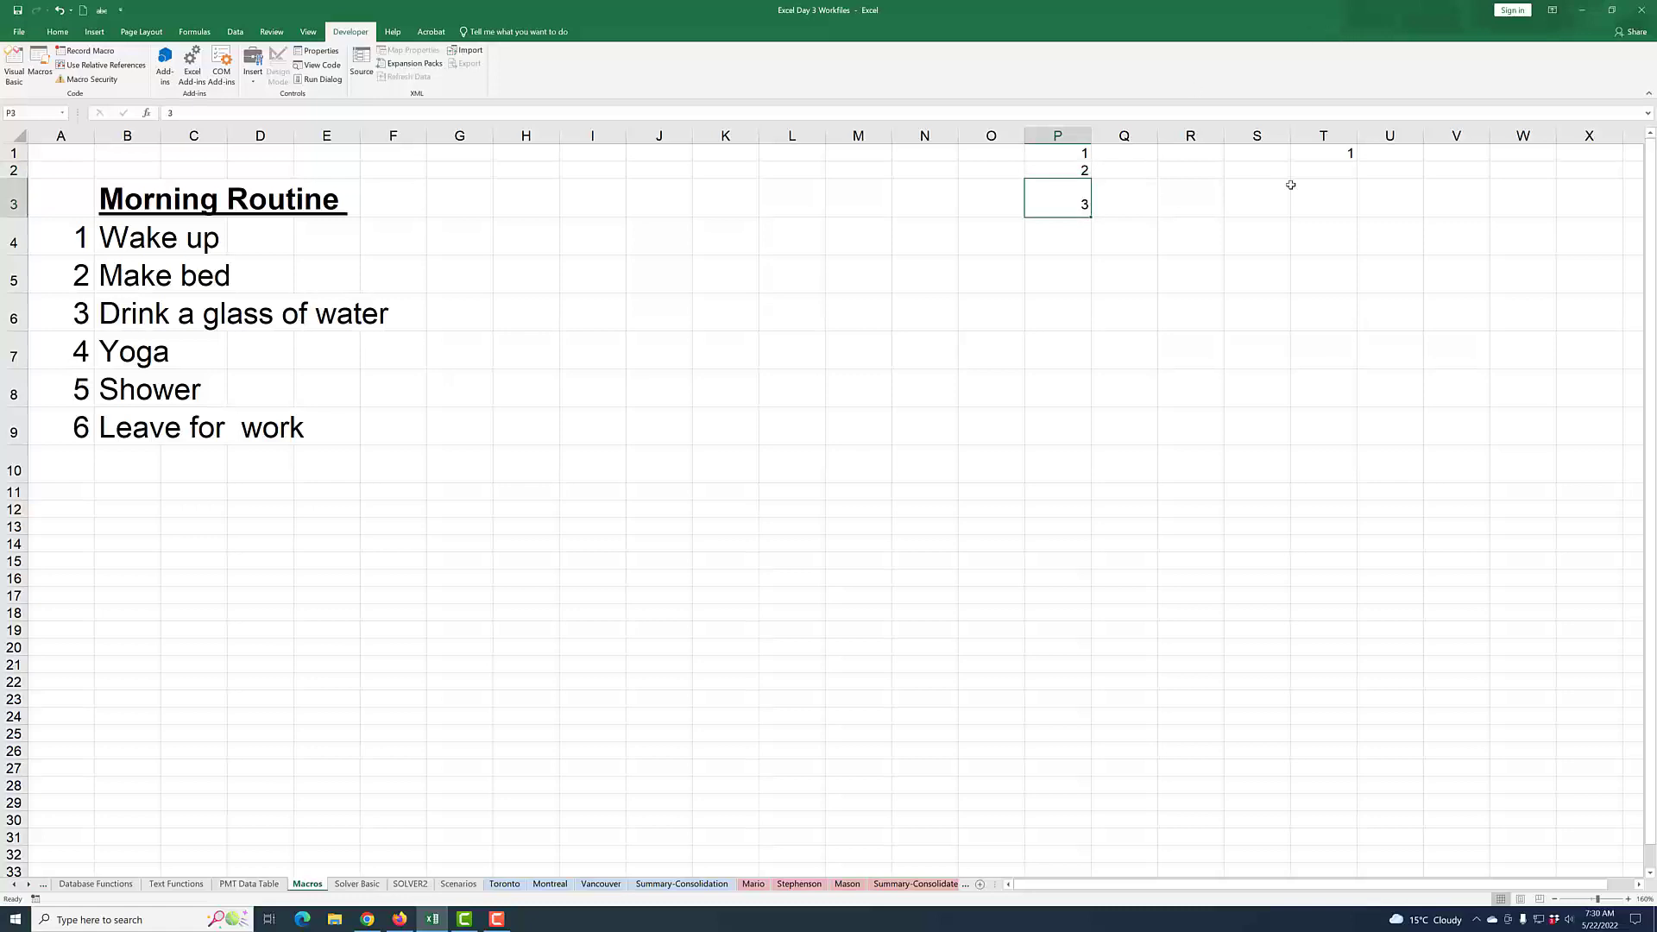
{"action": "left_click", "coordinate": [1346, 153]}
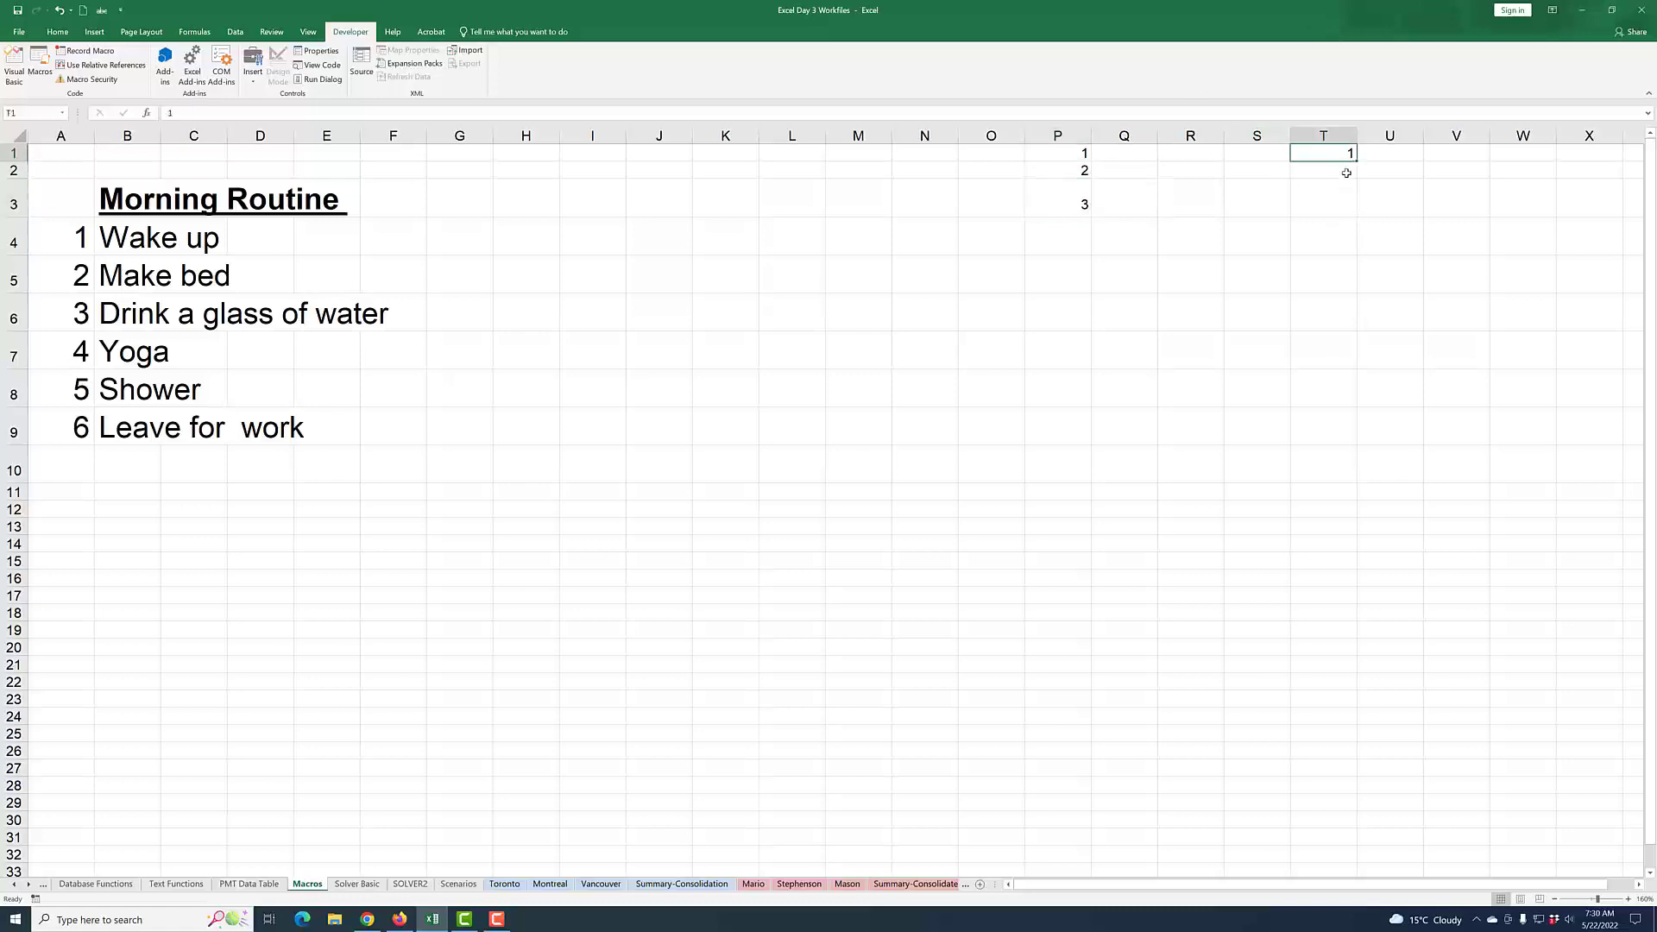
{"action": "left_click", "coordinate": [1346, 169]}
{"action": "left_click", "coordinate": [1343, 191]}
{"action": "left_click", "coordinate": [1343, 171]}
- Clear the contents of the cell range P1:U4
{"action": "left_click_drag", "start_coordinate": [1039, 155], "coordinate": [1428, 261]}
{"action": "key", "text": "Delete"}
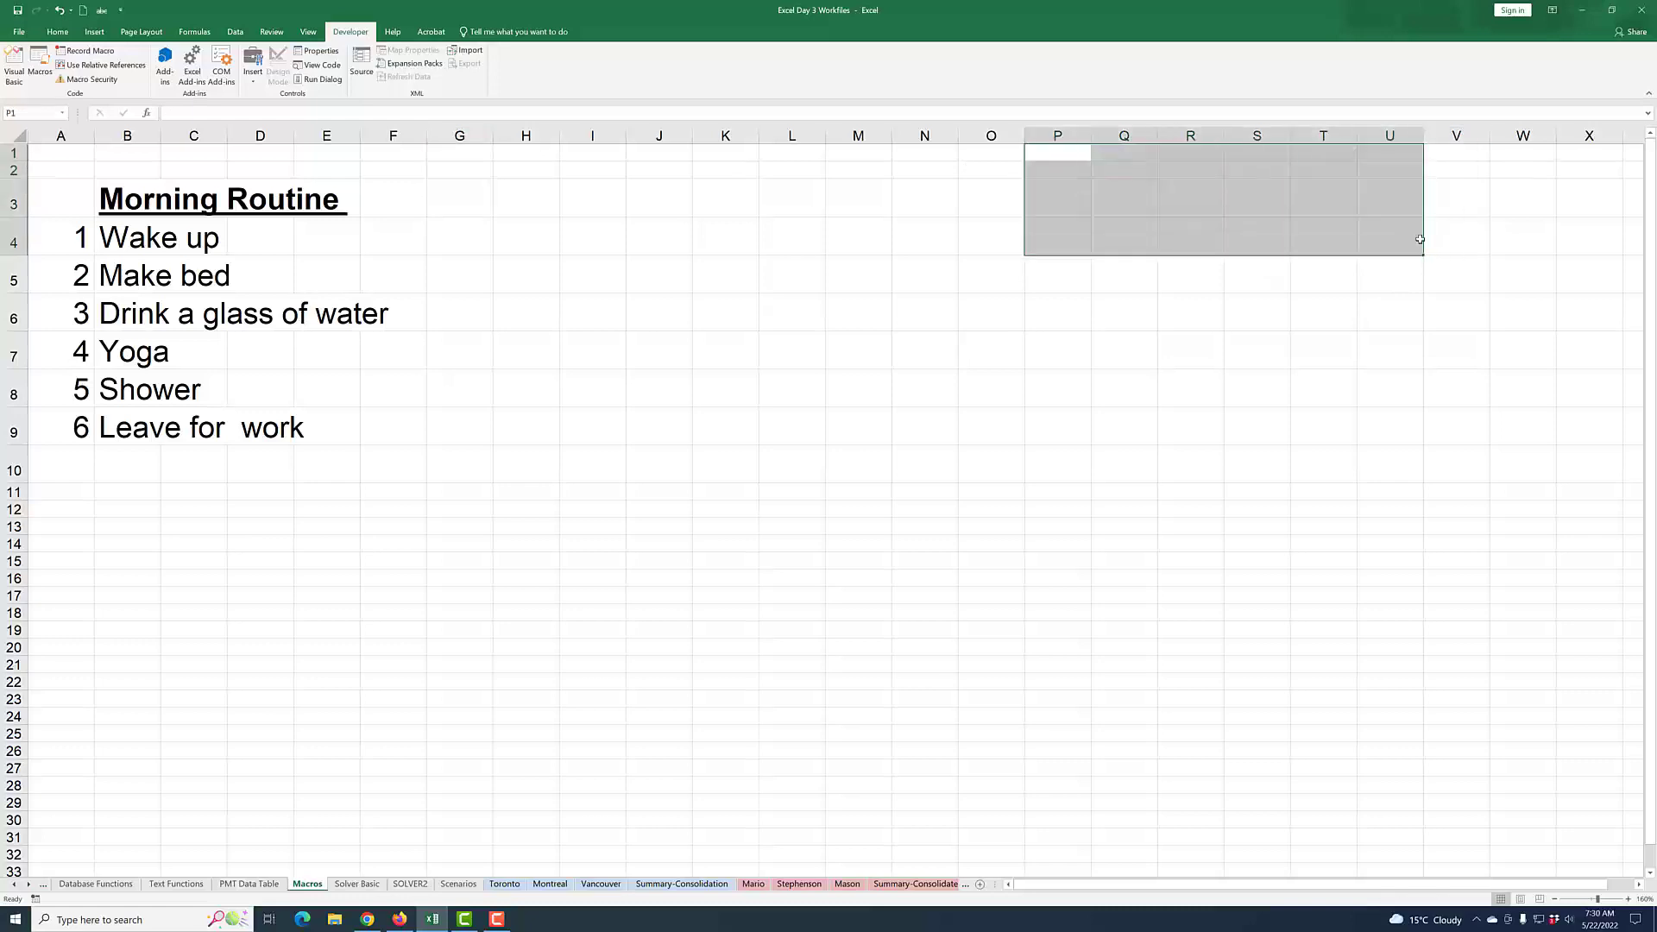
{"action": "left_click", "coordinate": [1060, 360]}
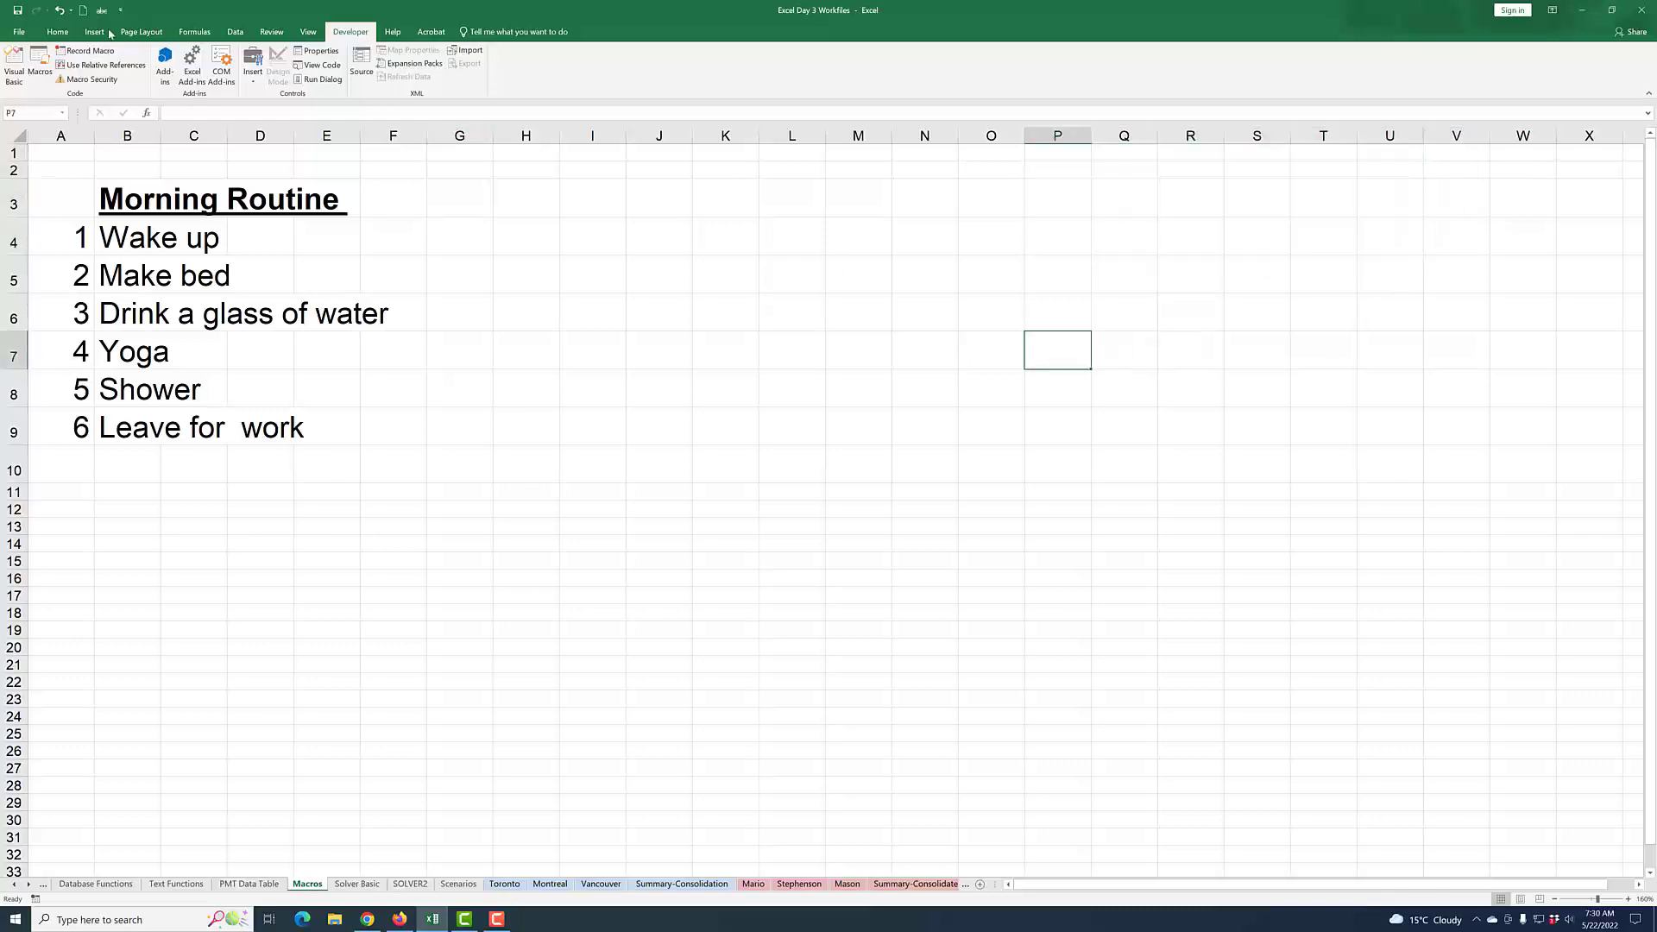
- Make P1 the active cell and turn on relative references for macro recording
{"action": "left_click", "coordinate": [1047, 157]}
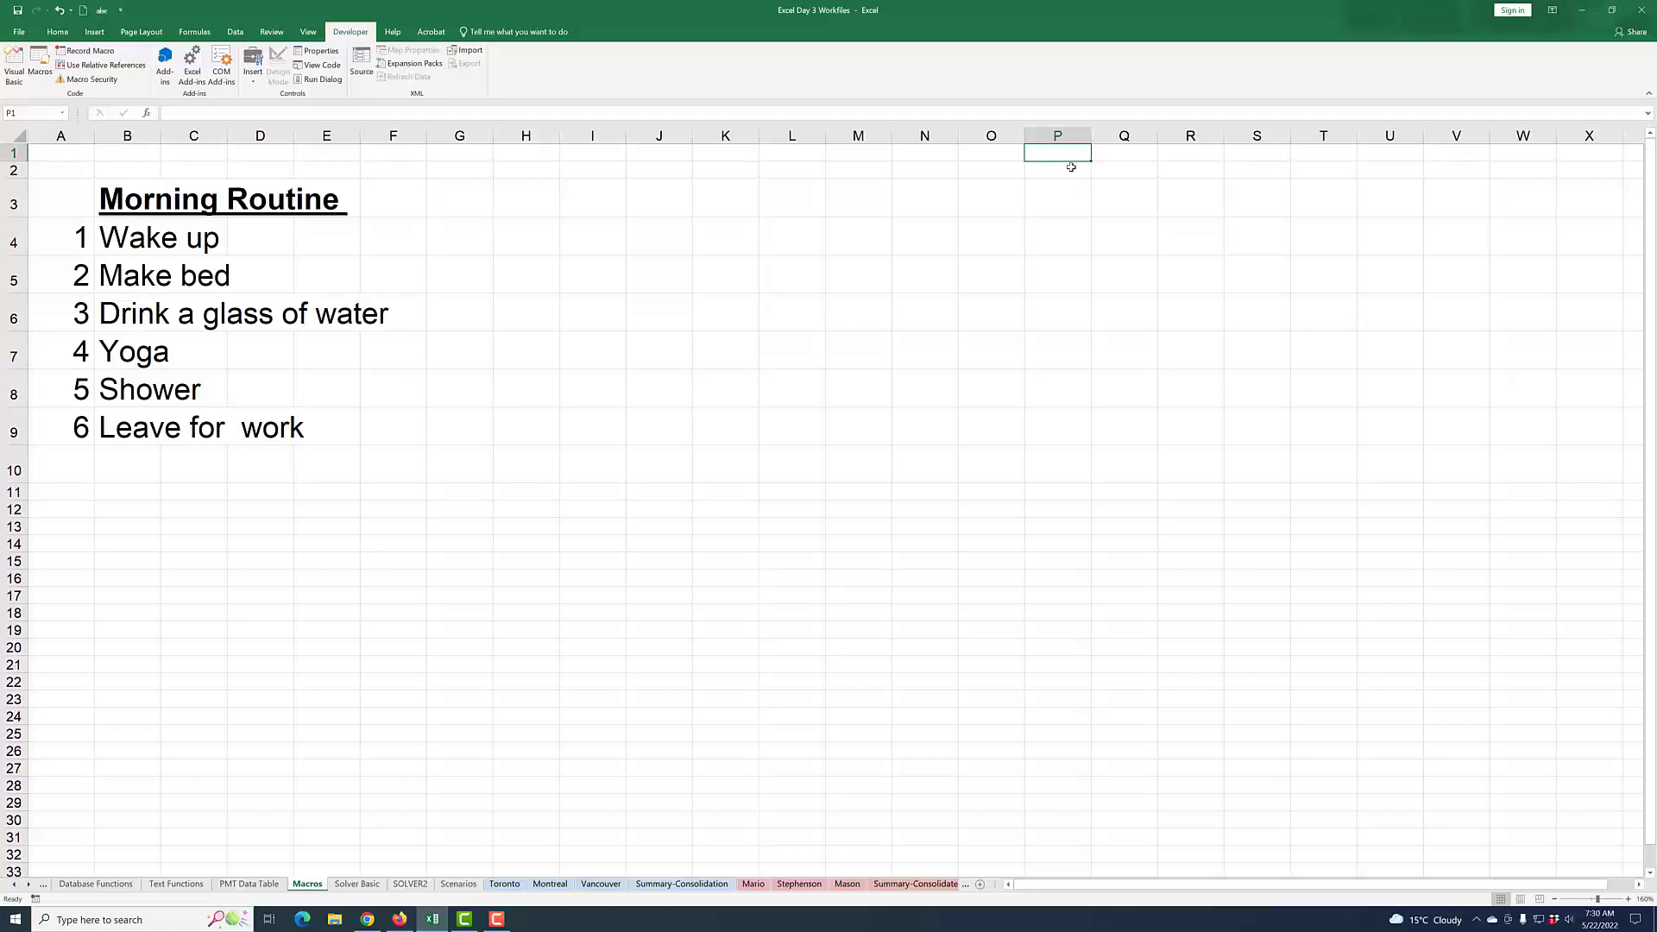
{"action": "left_click", "coordinate": [1070, 168]}
{"action": "key", "text": "Down"}
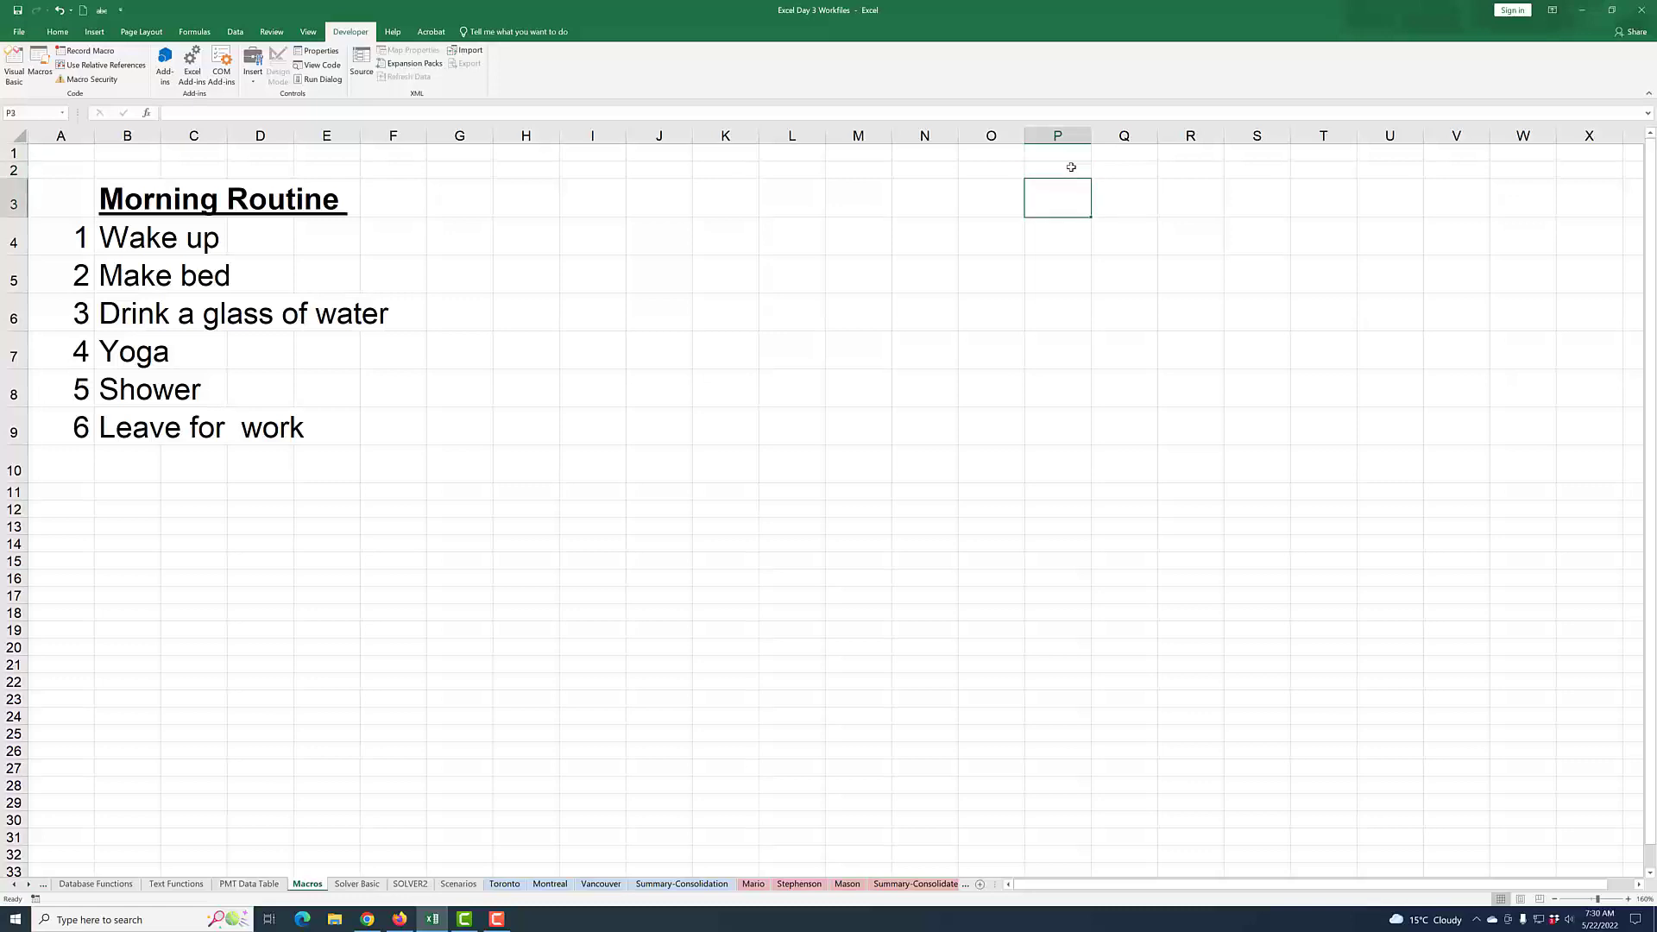
{"action": "key", "text": "Up"}
{"action": "key", "text": "Up"}
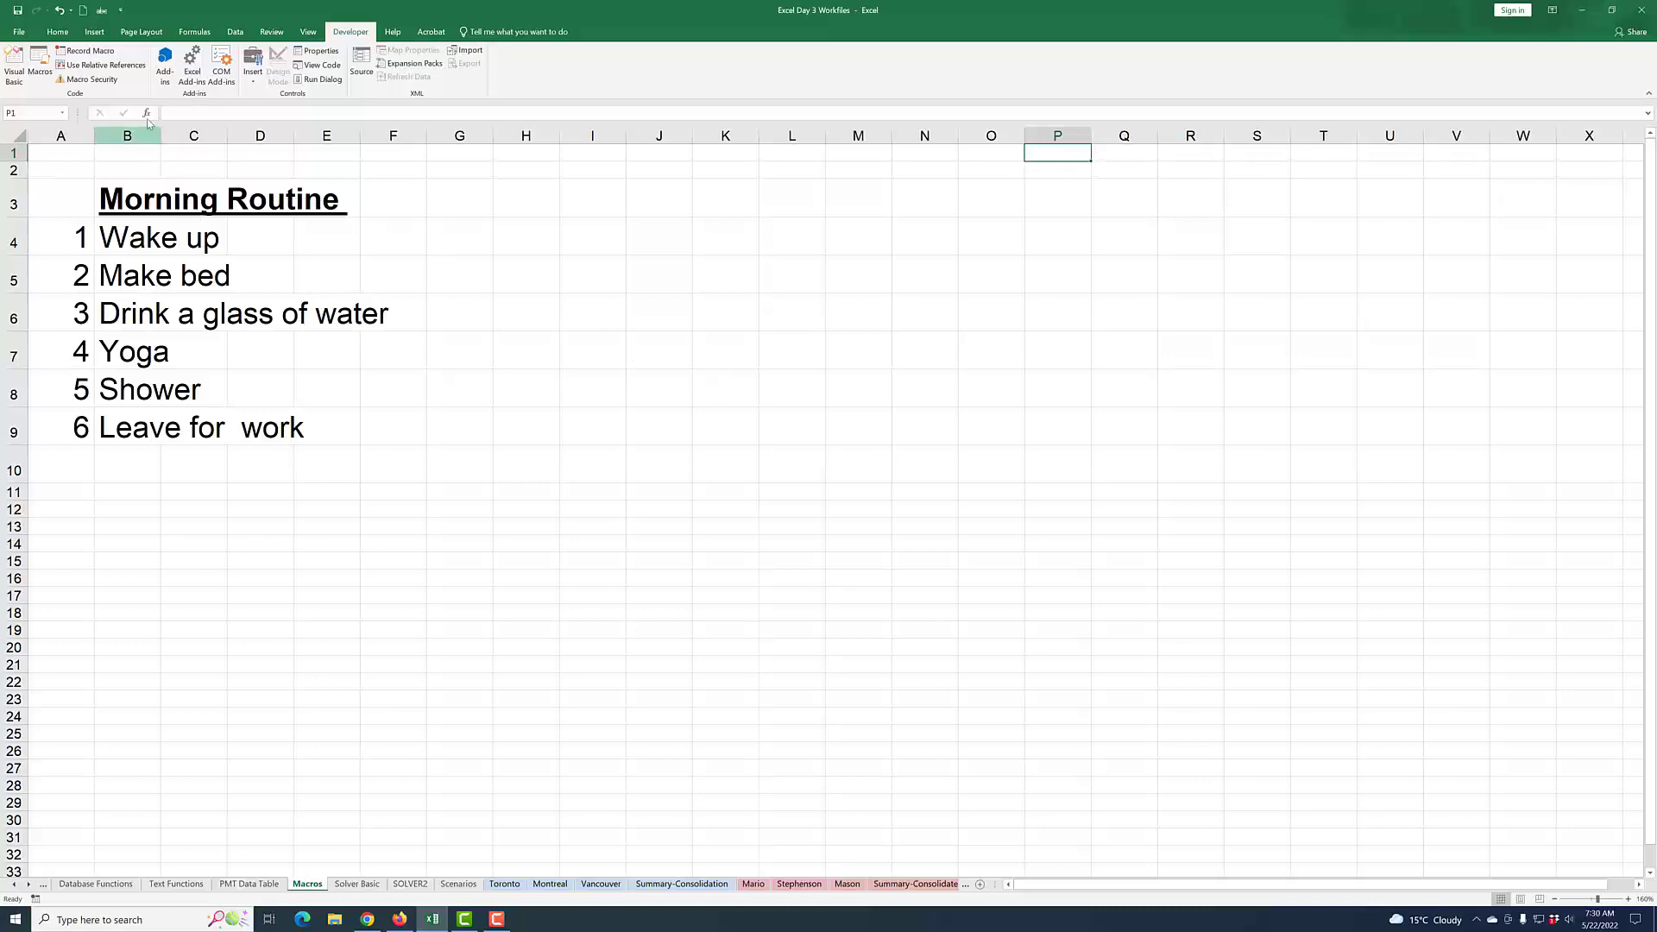
{"action": "left_click", "coordinate": [103, 65]}
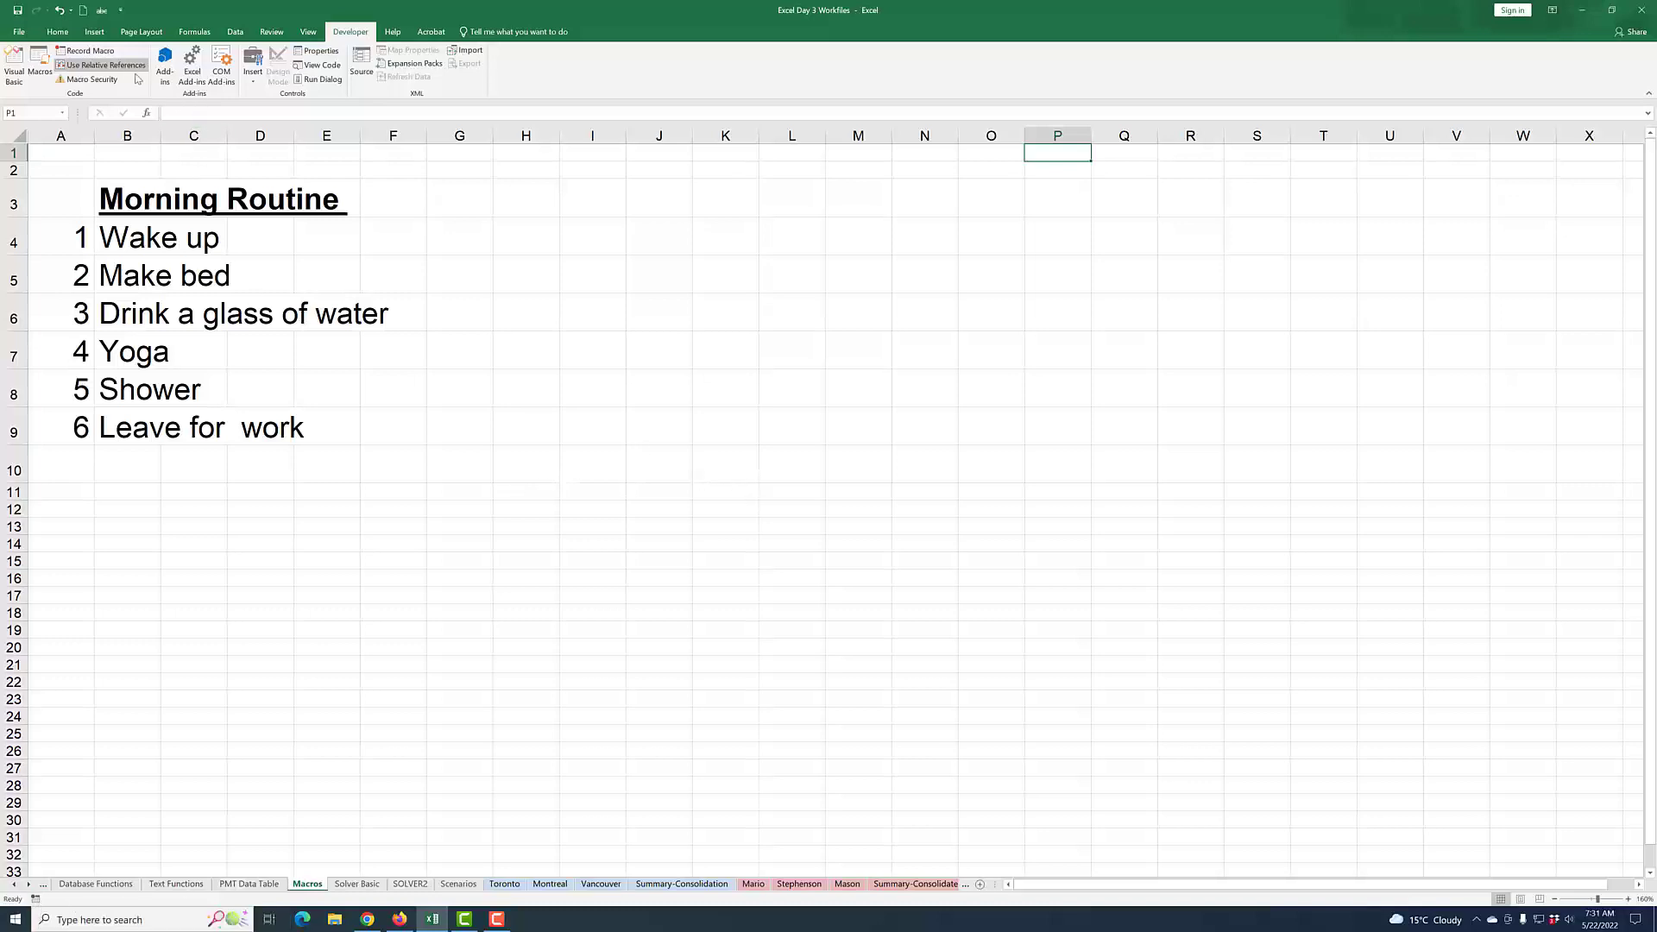
- Start recording a macro named Morning_Routine, stored in This Workbook, with a description about itemizing the routine before work
{"action": "left_click", "coordinate": [105, 55]}
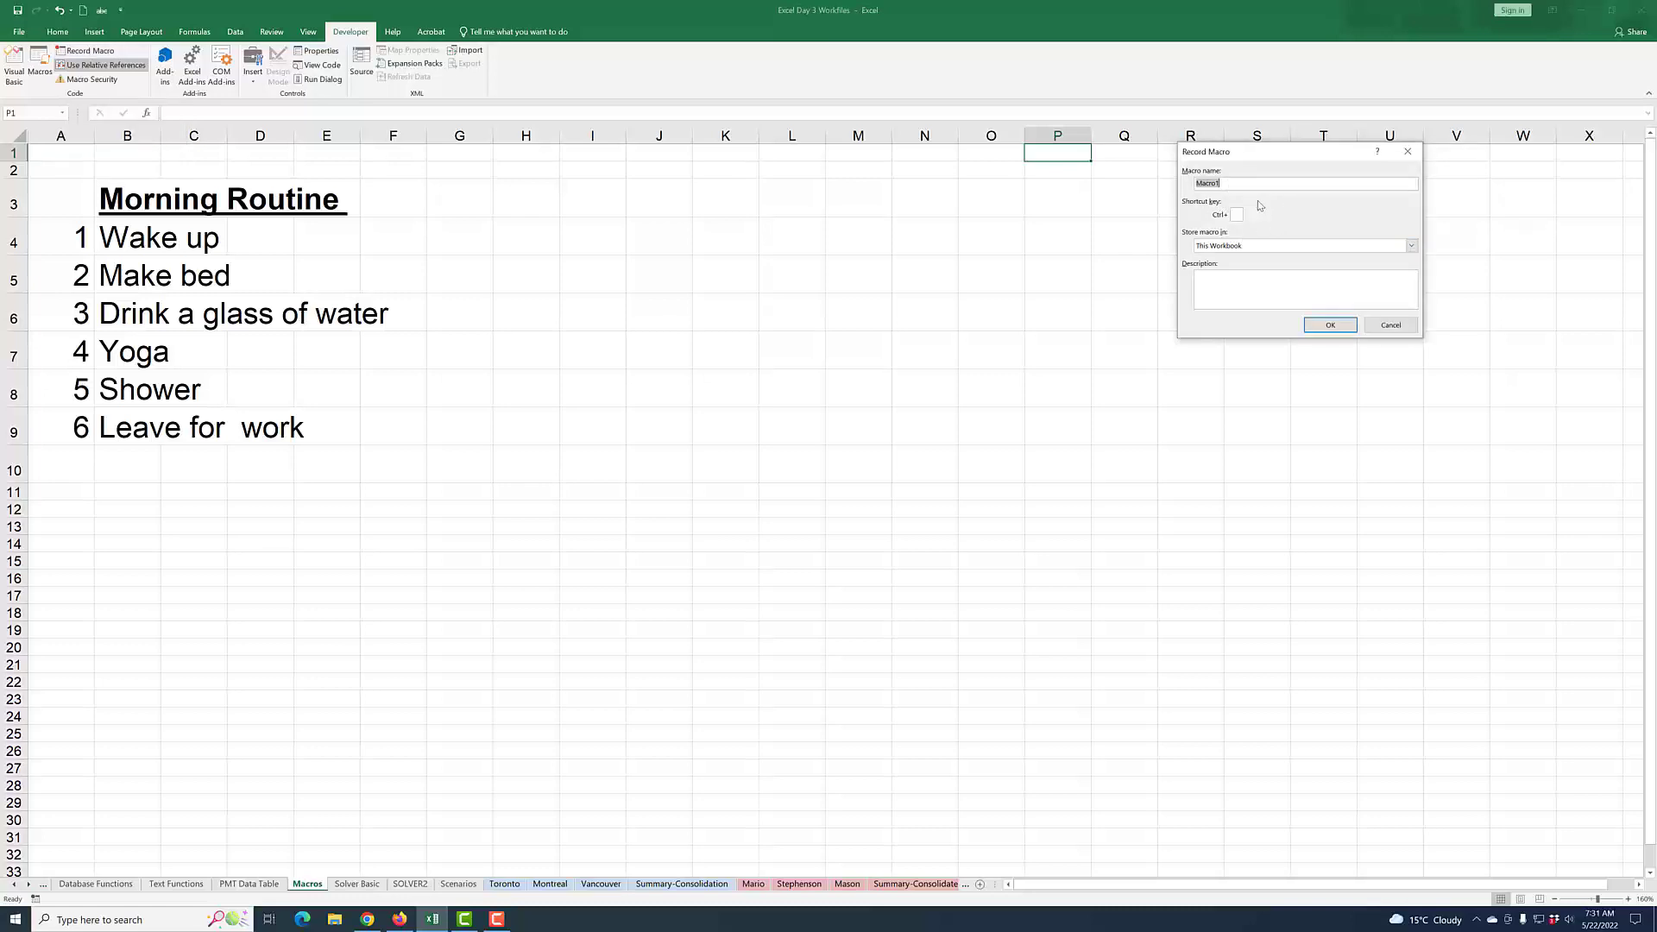
{"action": "type", "text": "M"}
{"action": "key", "text": "BackSpace"}
{"action": "type", "text": "_Routine"}
{"action": "left_click", "coordinate": [1410, 247]}
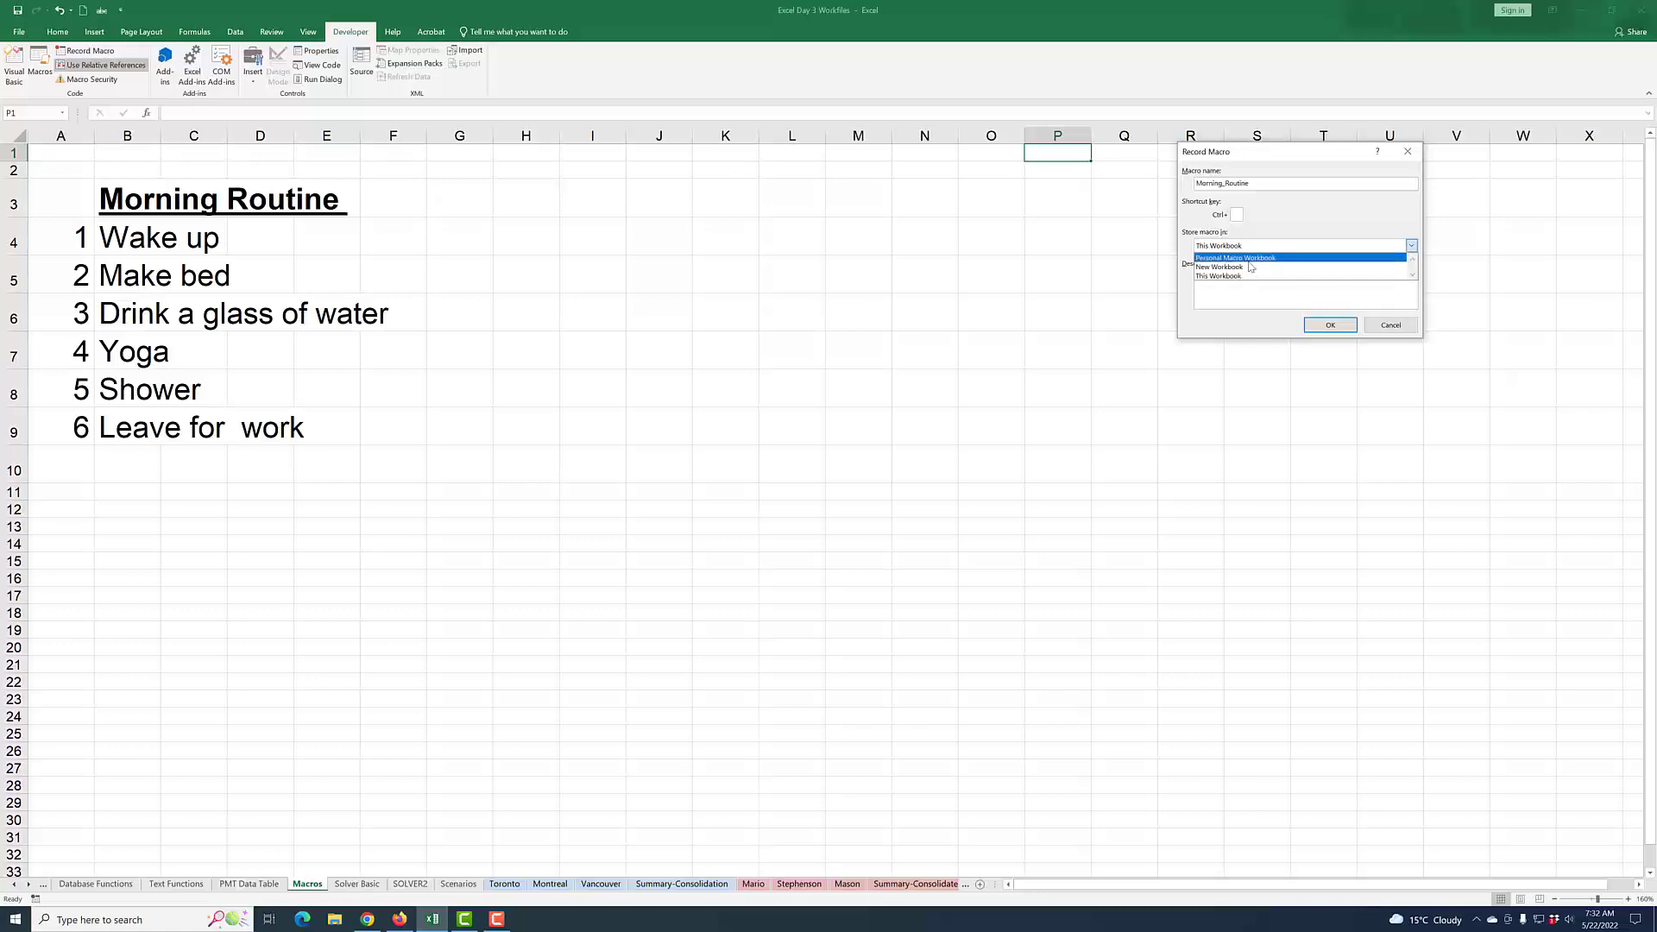
{"action": "left_click", "coordinate": [1392, 225]}
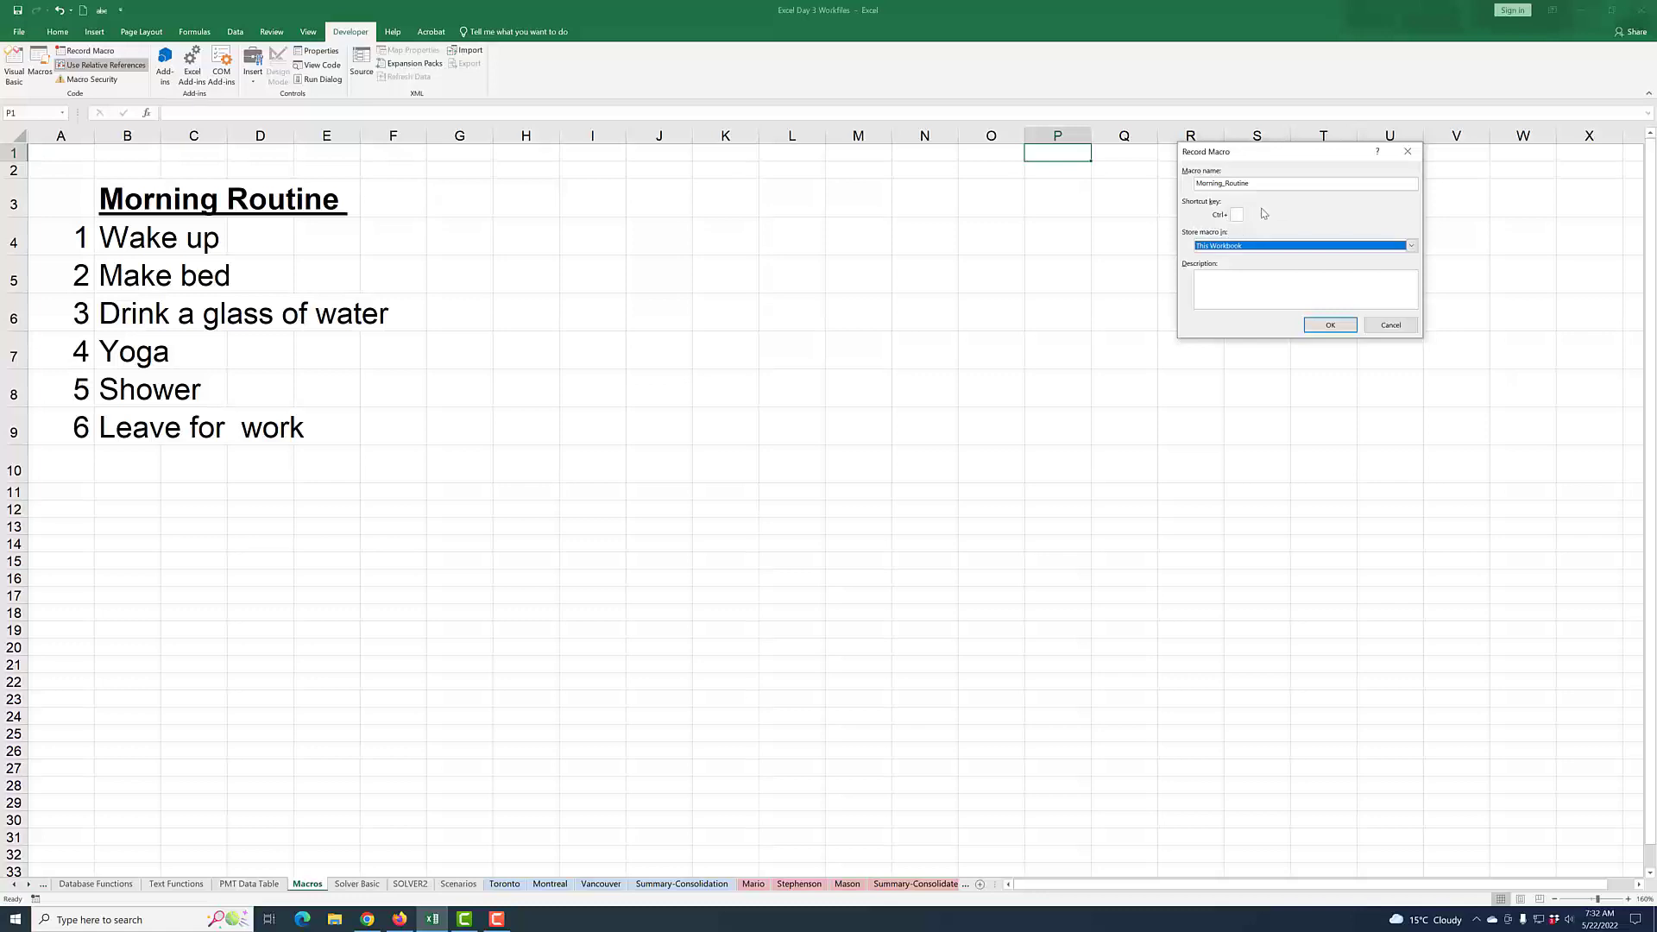
{"action": "left_click", "coordinate": [1267, 295]}
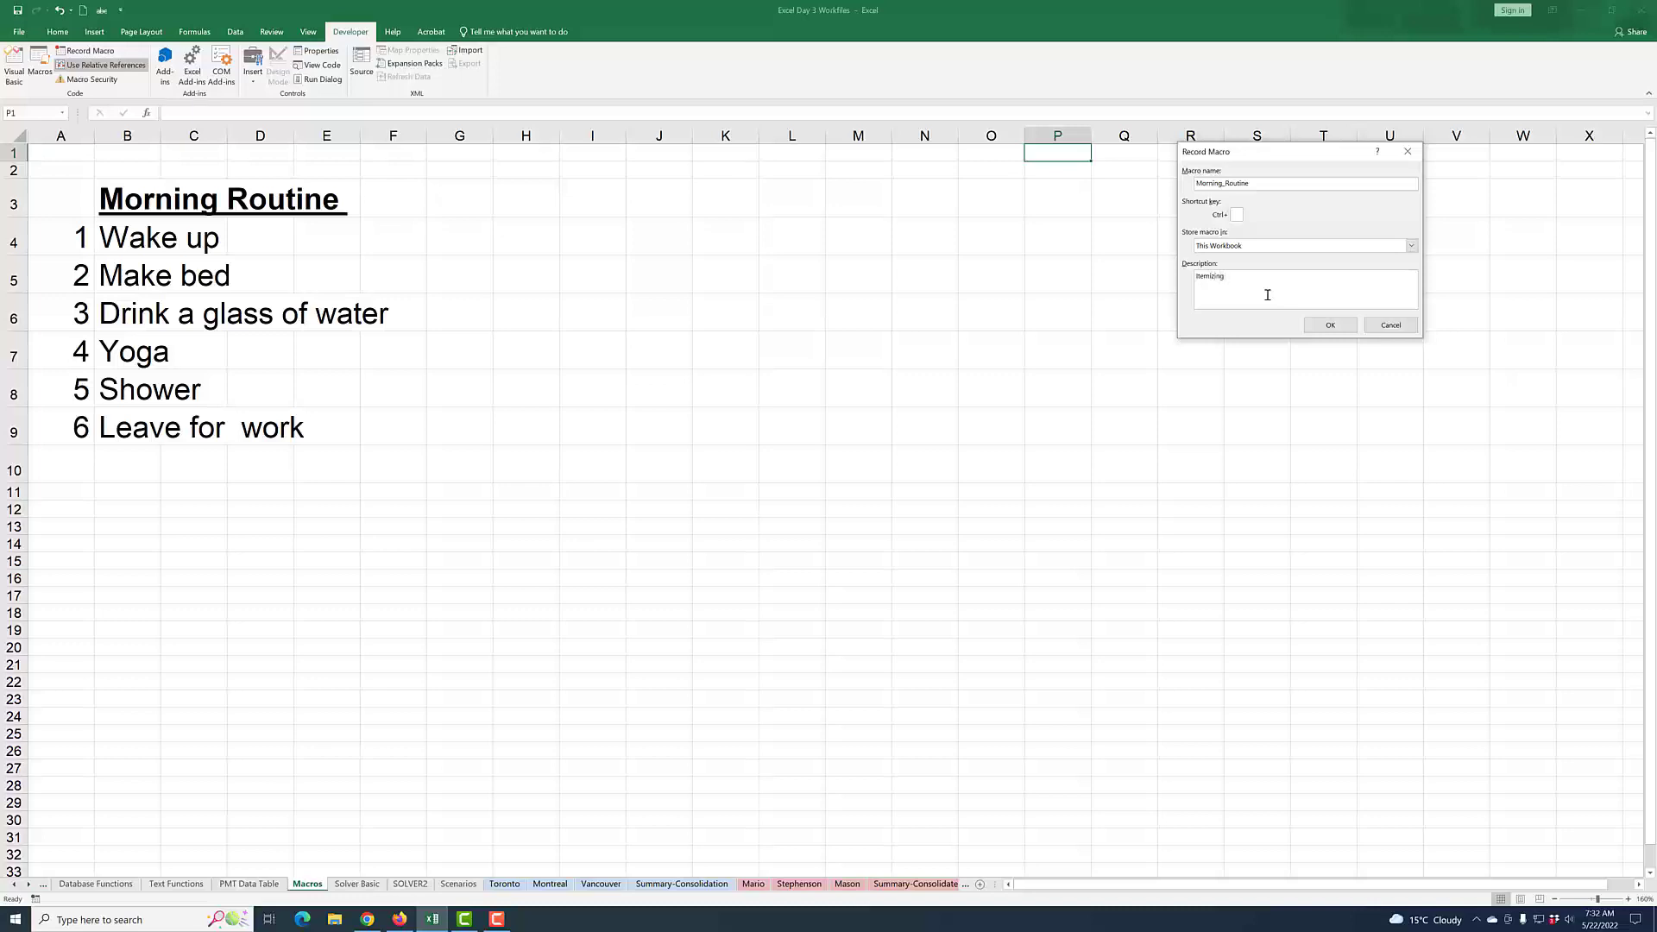
{"action": "type", "text": "g routine before work."}
{"action": "left_click", "coordinate": [1331, 327]}
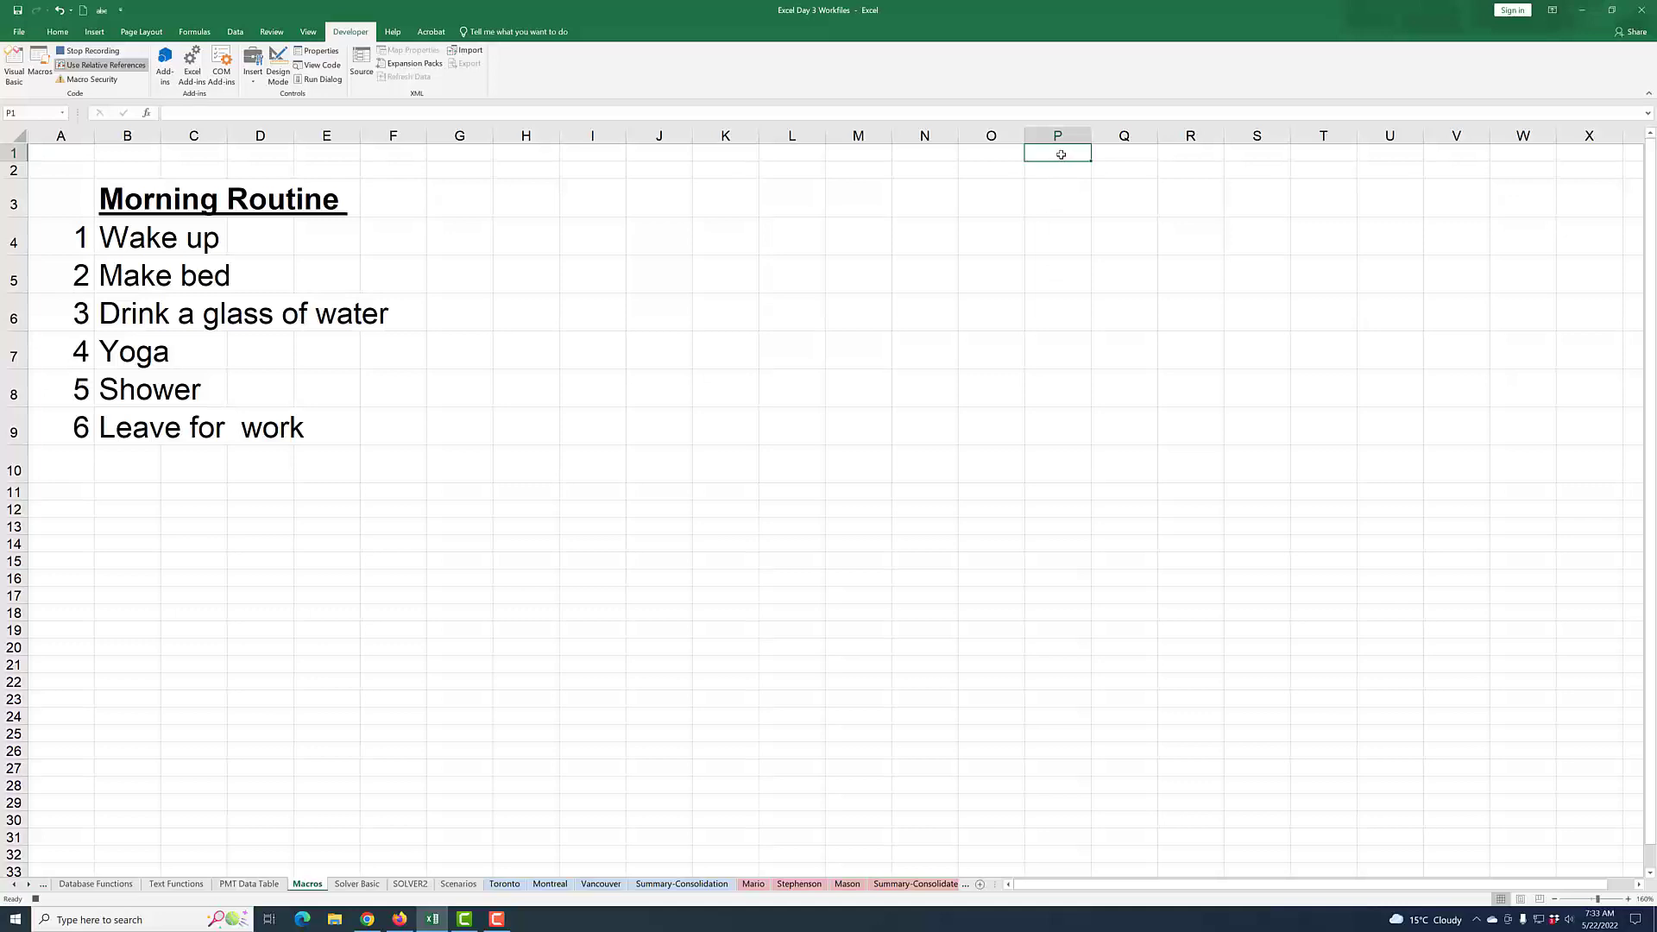
- Enter the heading "Morning Routine" in cell P1 and "Wake up" in cell P2
{"action": "type", "text": "Morning"}
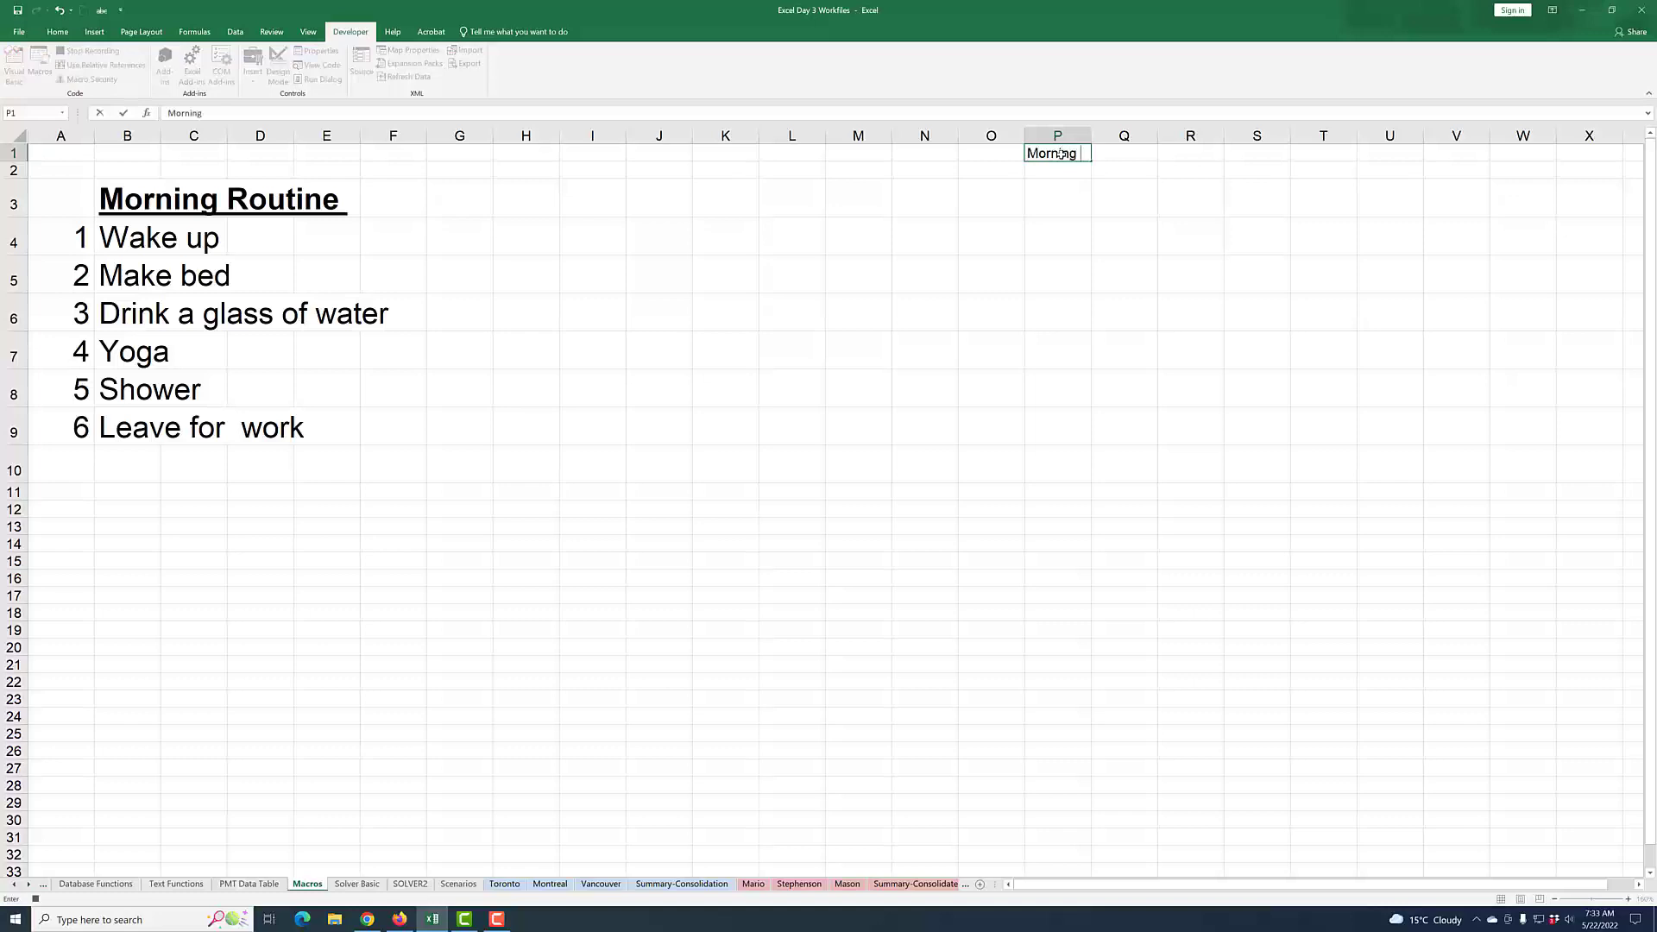
{"action": "type", "text": " Routine"}
{"action": "key", "text": "Return"}
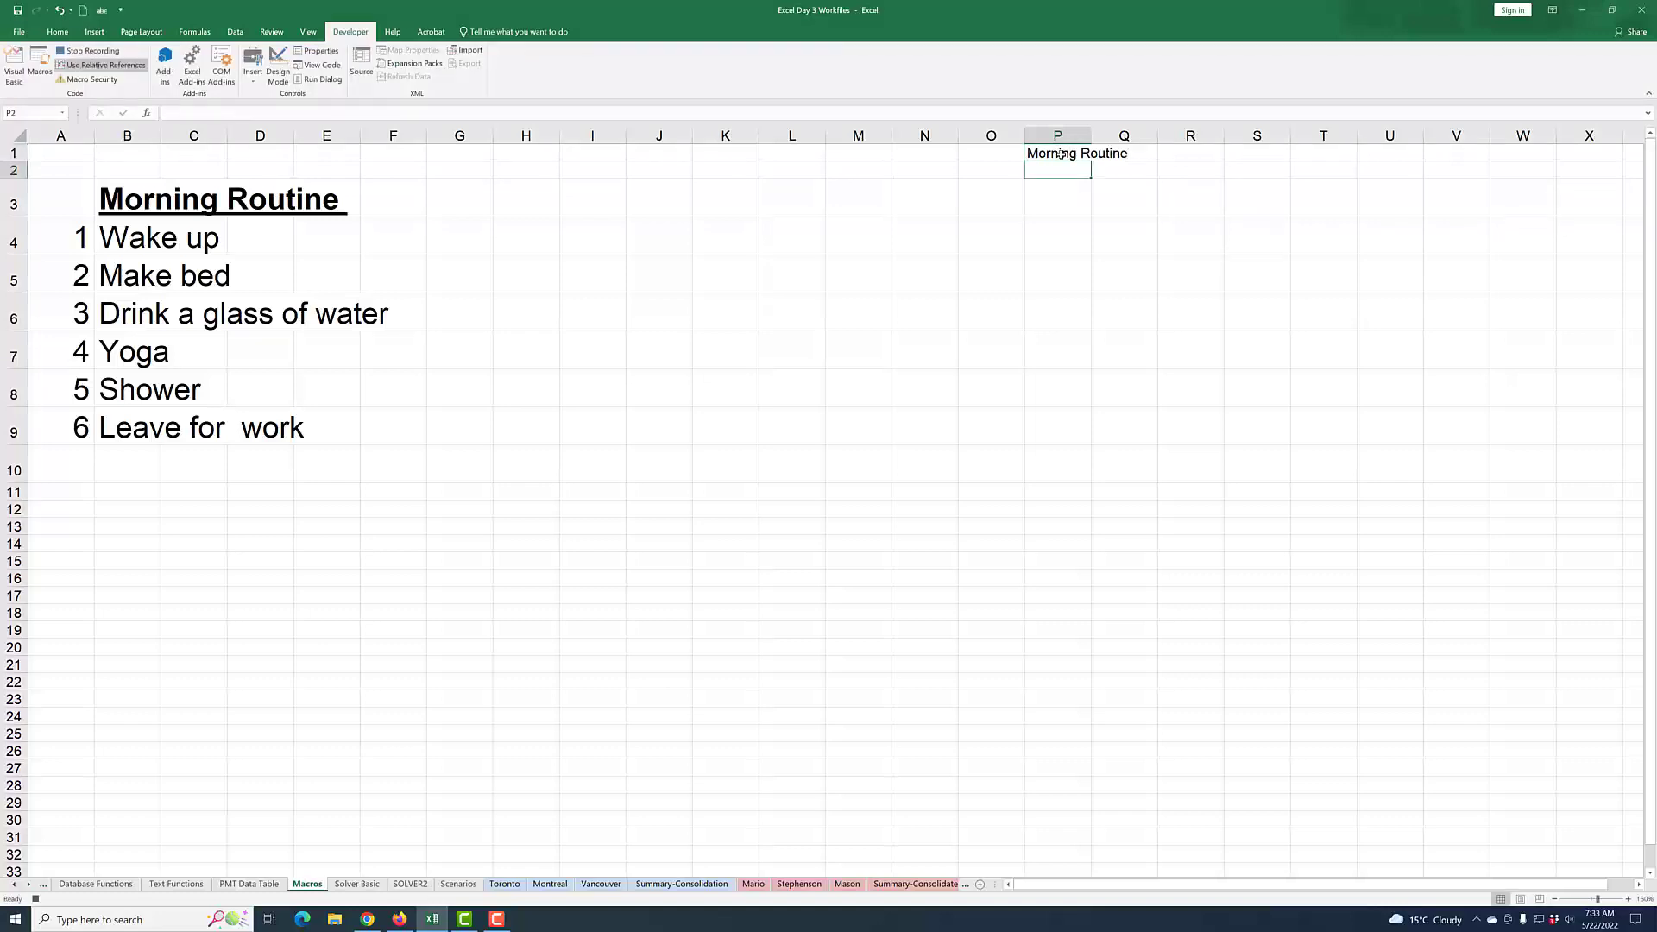
{"action": "type", "text": "Wake"}
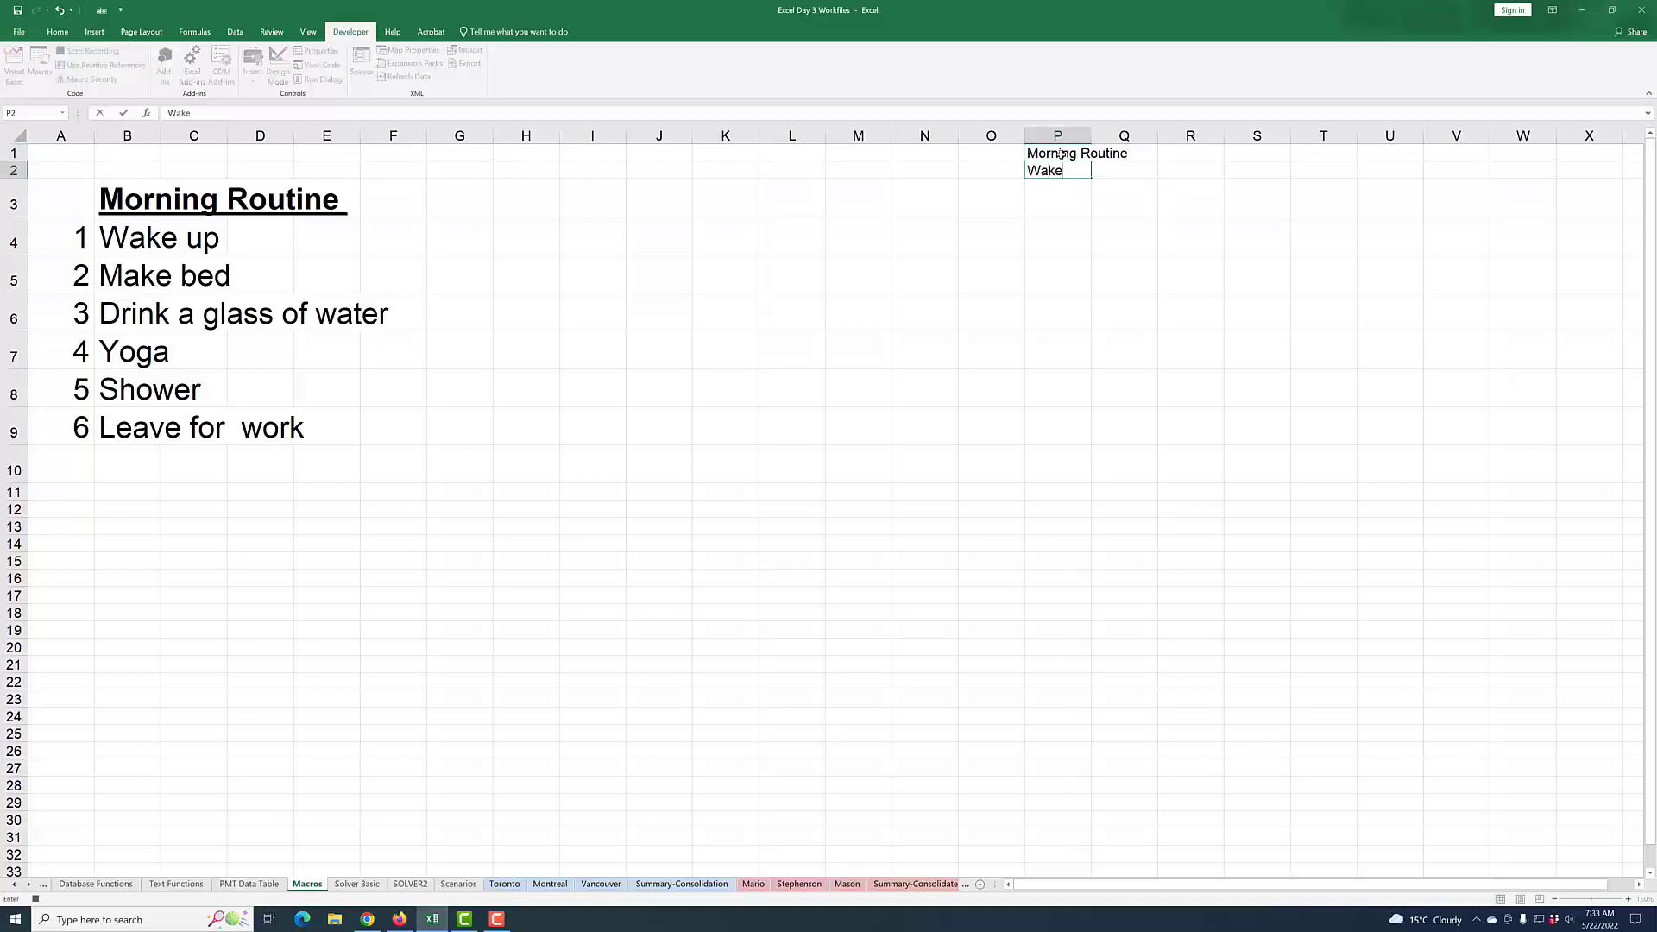
{"action": "type", "text": " up"}
{"action": "key", "text": "Return"}
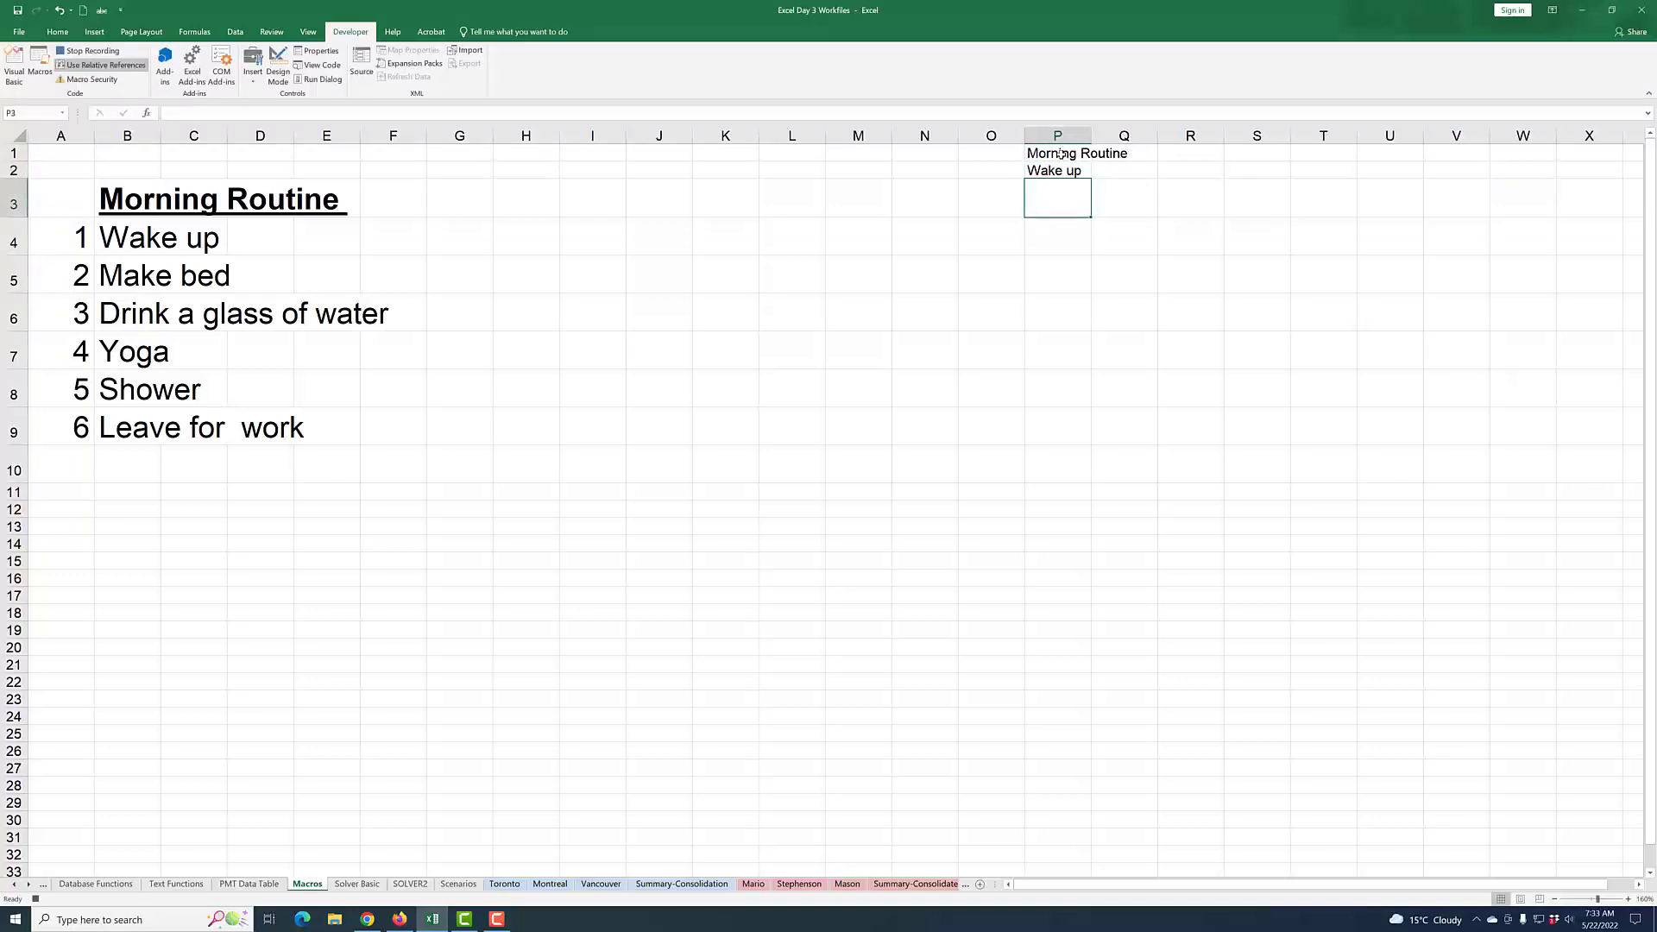
- Enter "Make Bed" in cell P3 and "Drink Glass of Water" in cell P4
{"action": "type", "text": "Ma"}
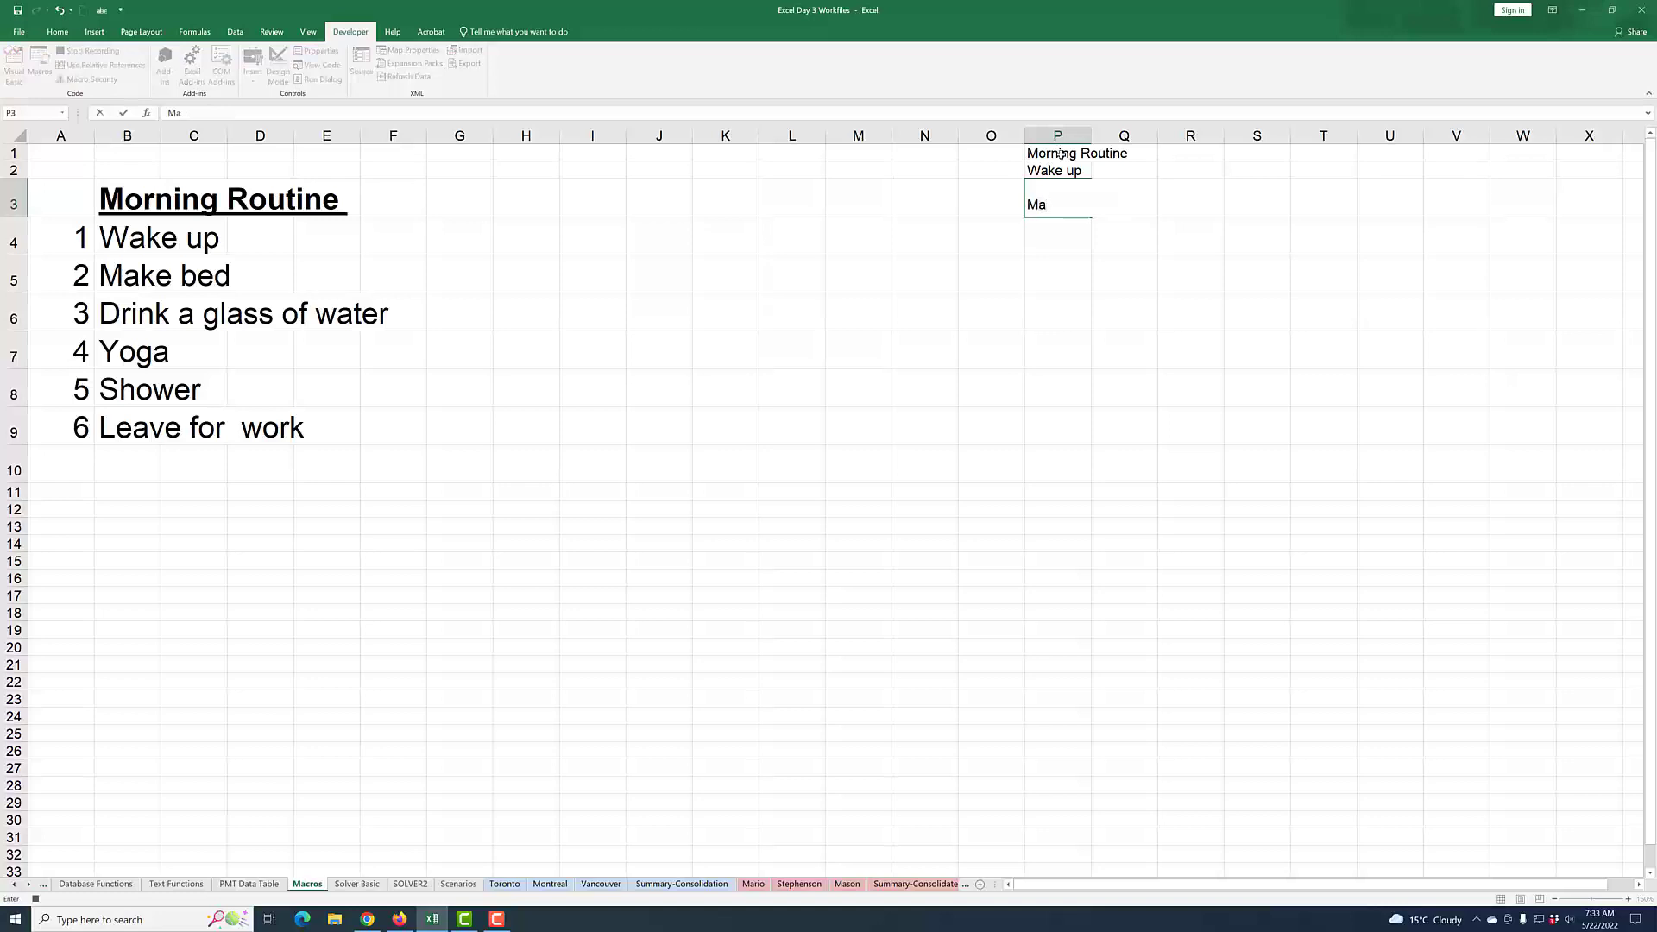
{"action": "type", "text": "ke Bed"}
{"action": "key", "text": "Return"}
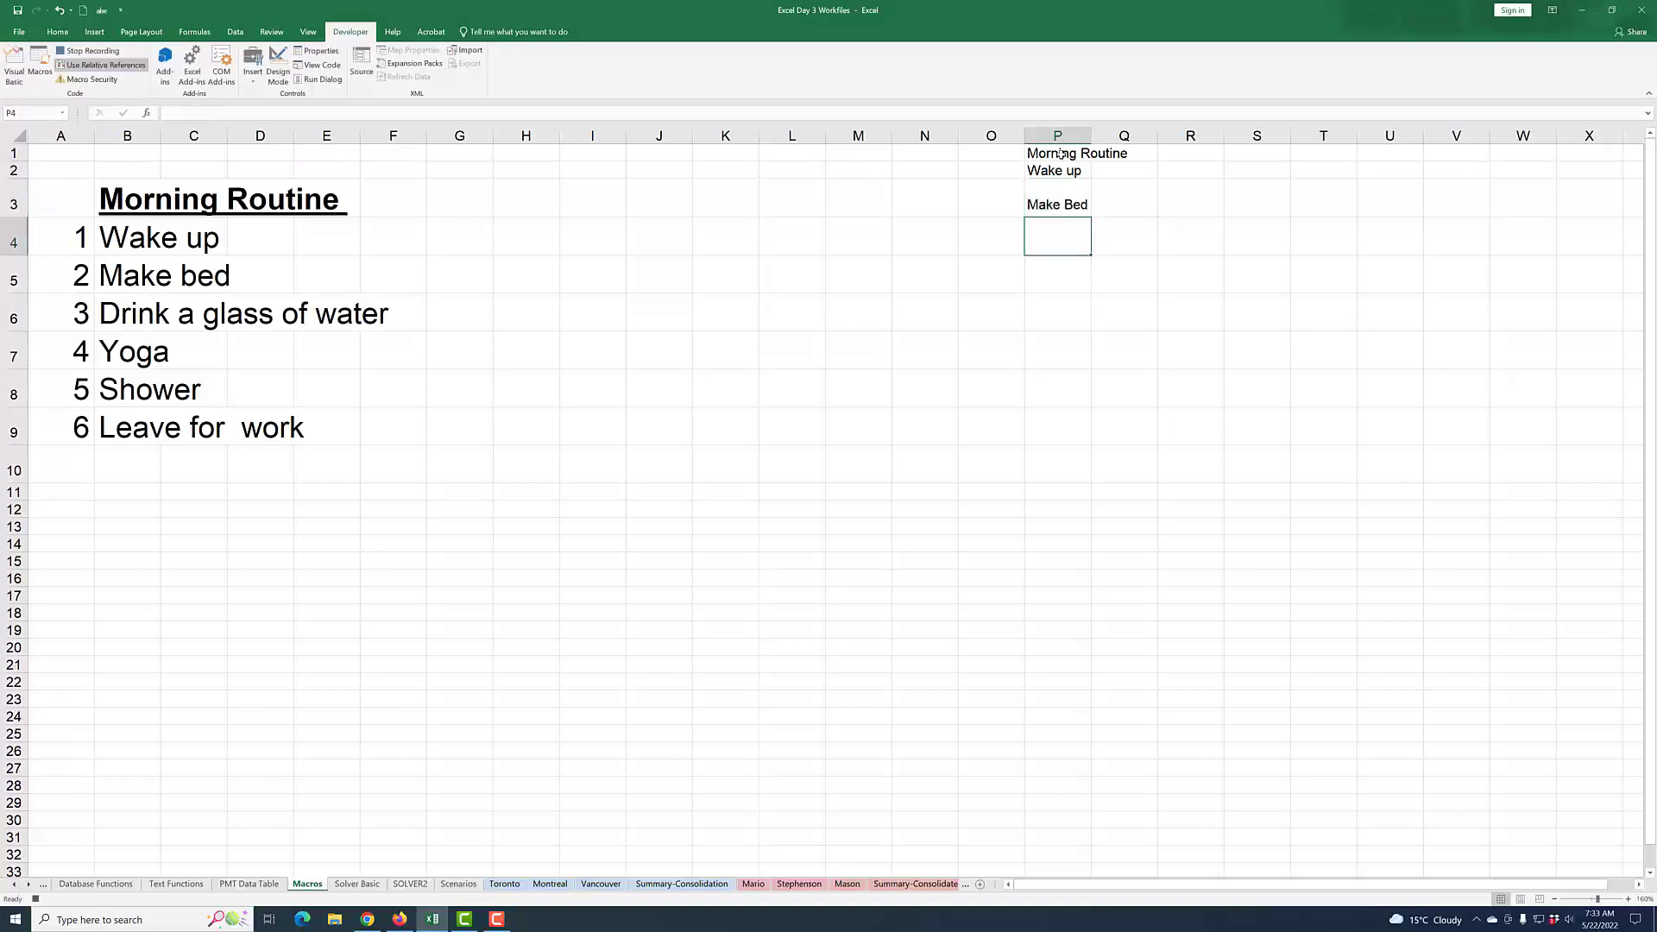
{"action": "type", "text": "Drin"}
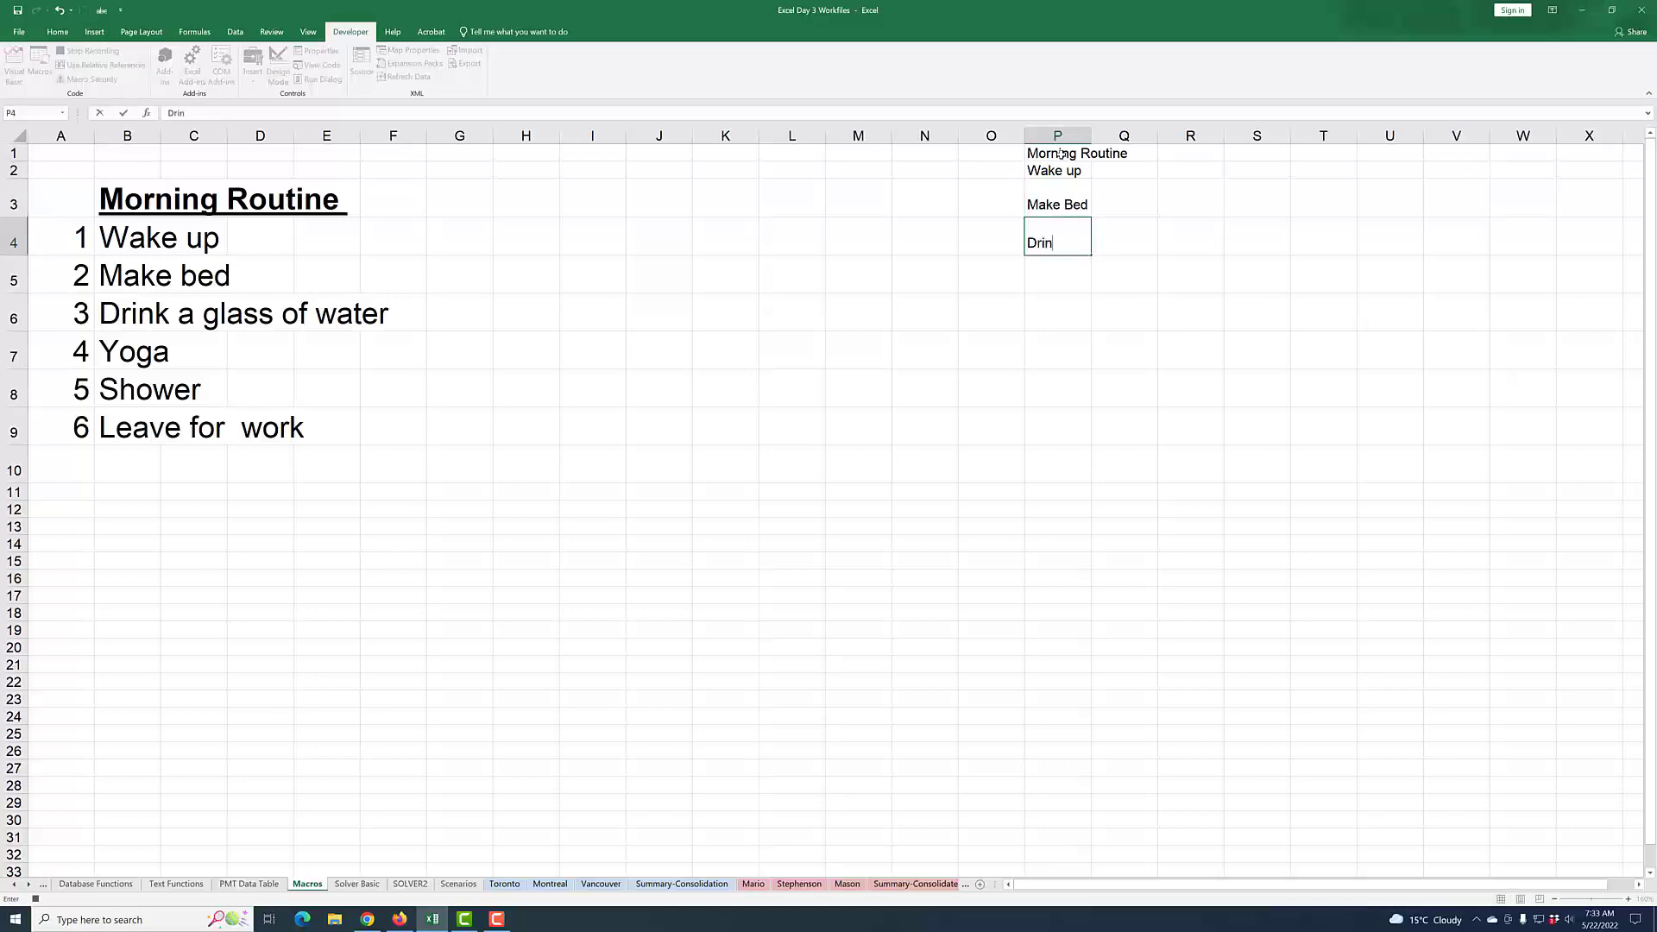
{"action": "type", "text": "k Glass of Watwer"}
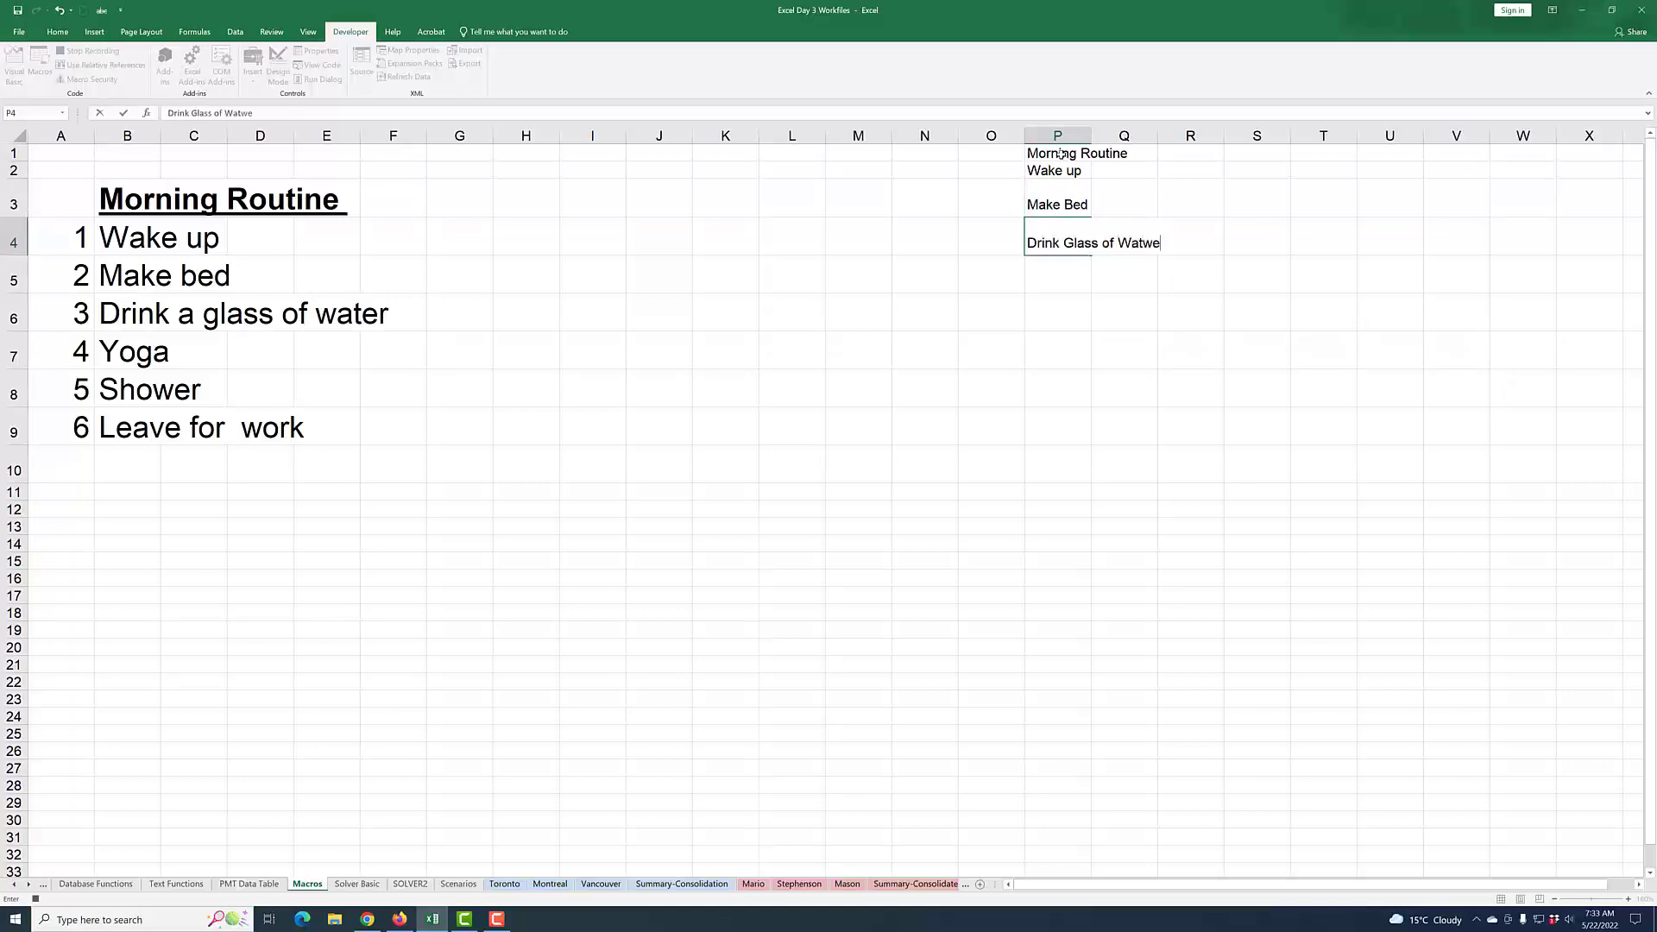
{"action": "key", "text": "BackSpace"}
{"action": "key", "text": "BackSpace"}
{"action": "type", "text": "er"}
{"action": "key", "text": "Return"}
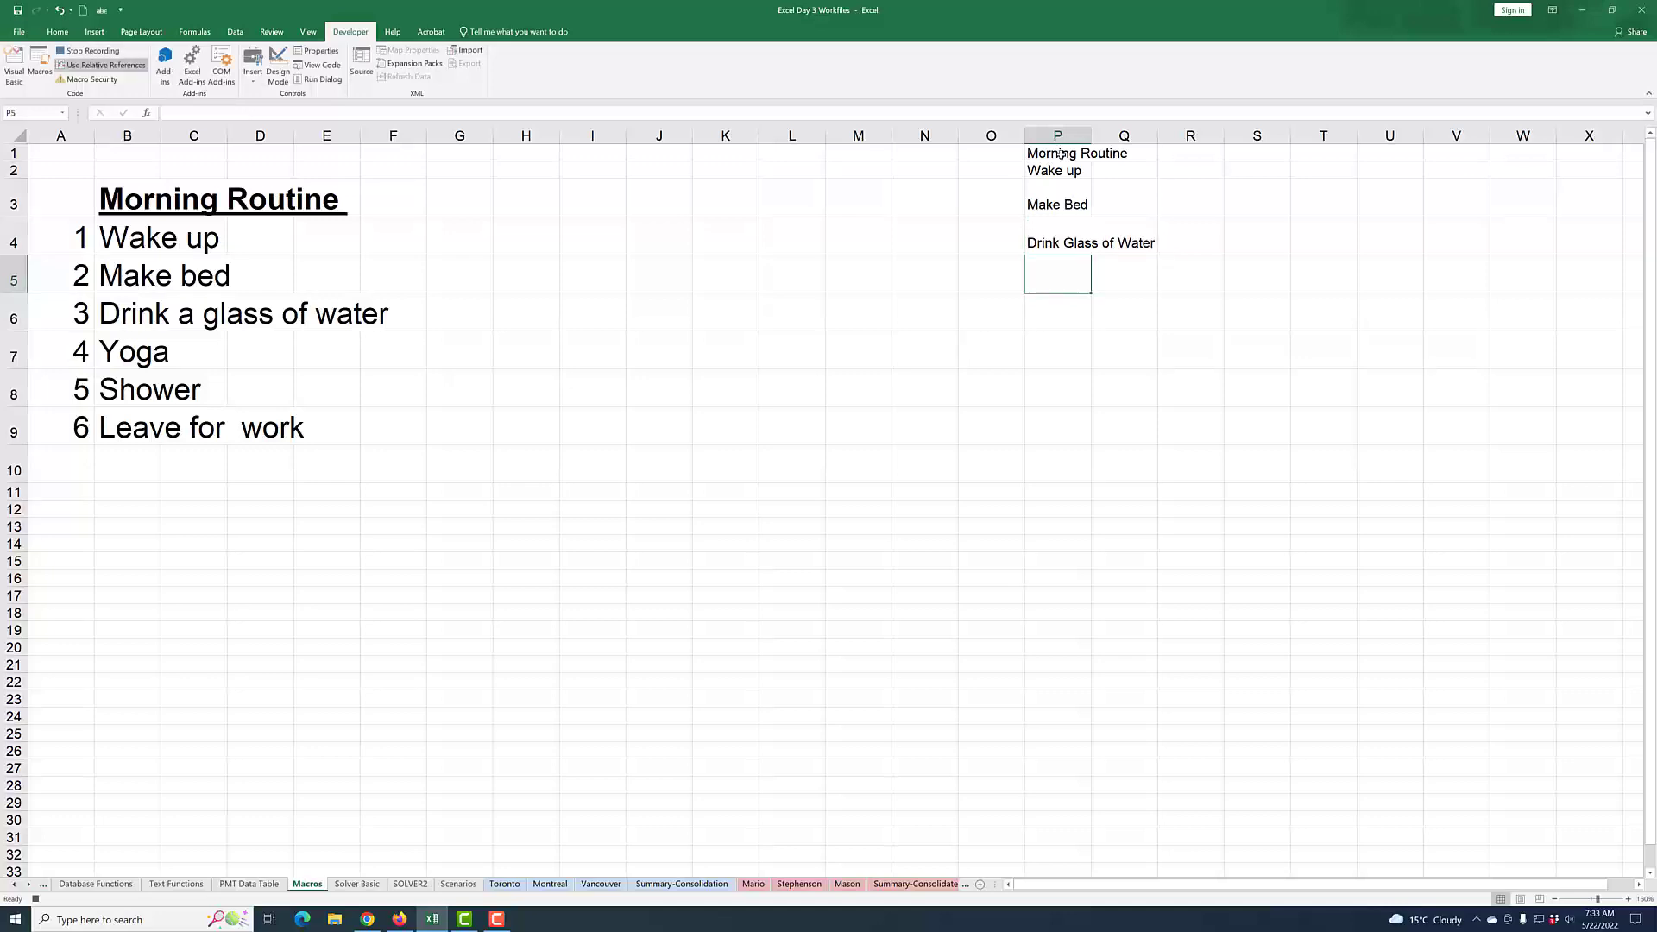
- Enter "Yoga", "Shower" and "Leave for Work" in cells P5 to P7, and stop recording the macro
{"action": "type", "text": "Yoga"}
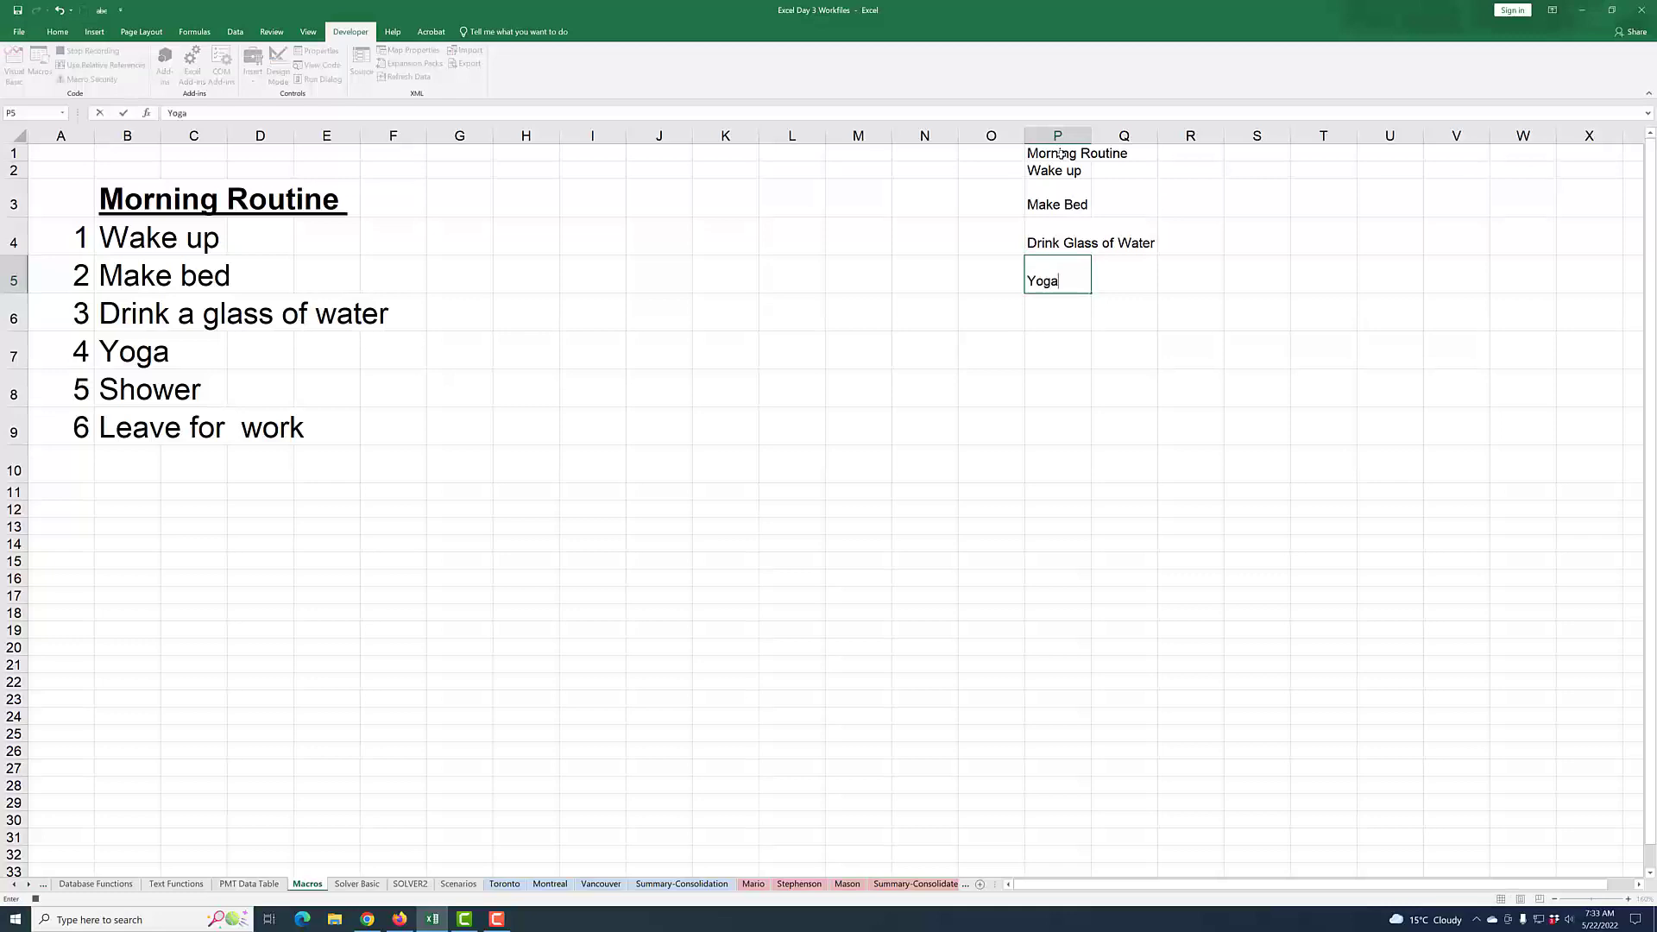
{"action": "key", "text": "Return"}
{"action": "type", "text": "Shower"}
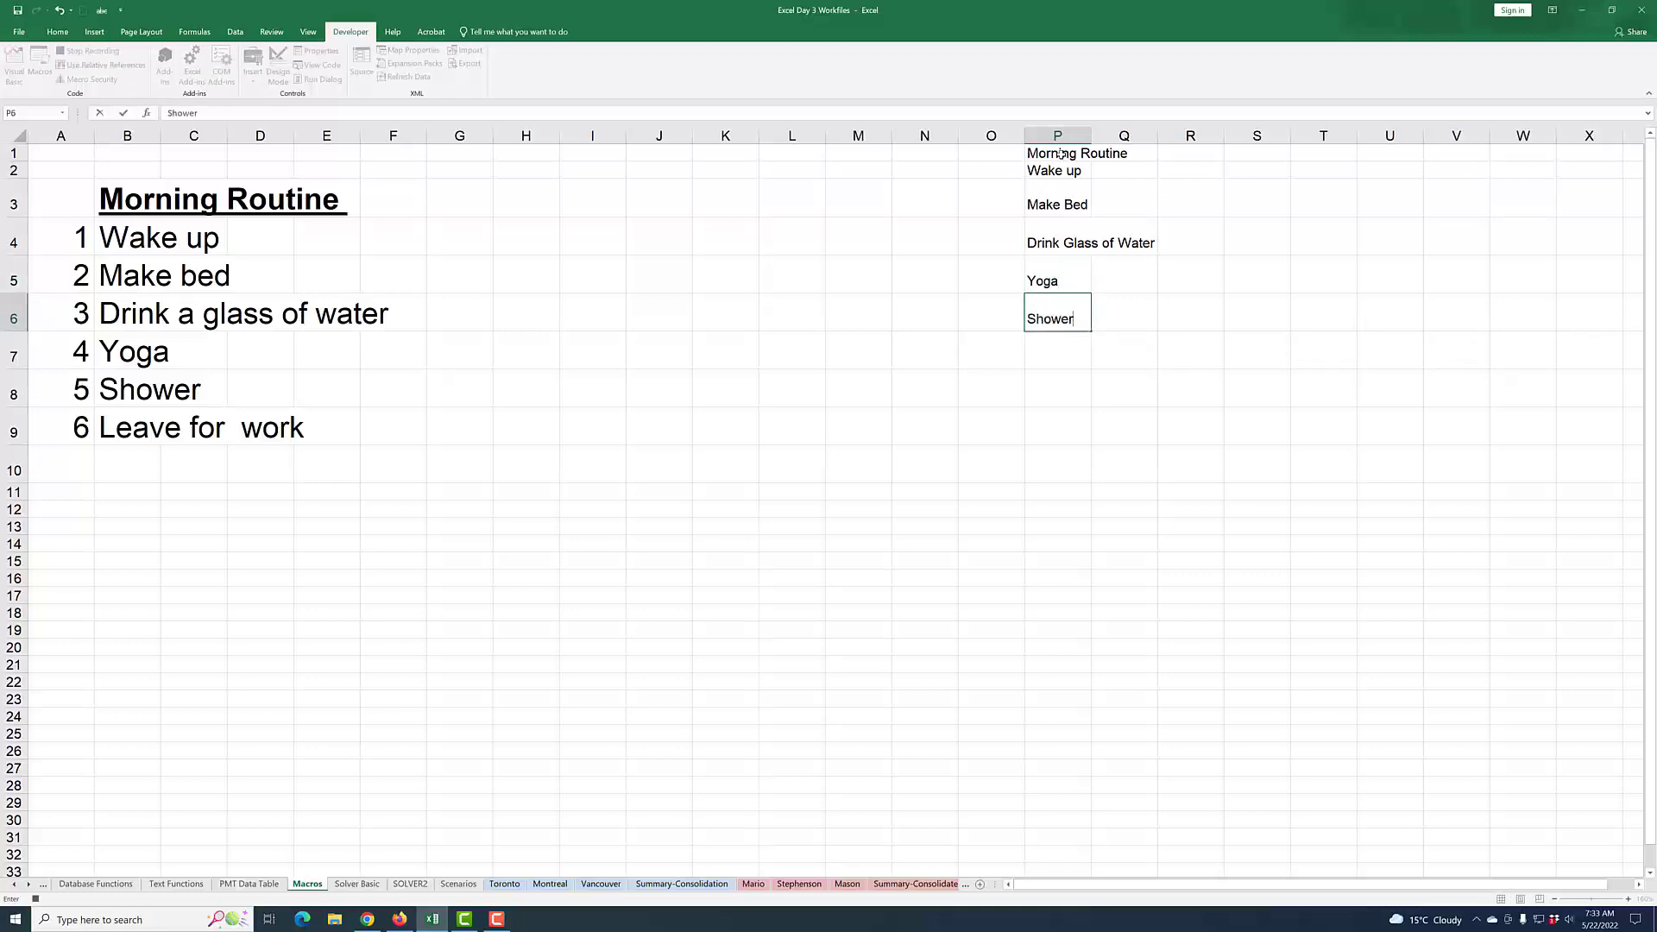
{"action": "key", "text": "Return"}
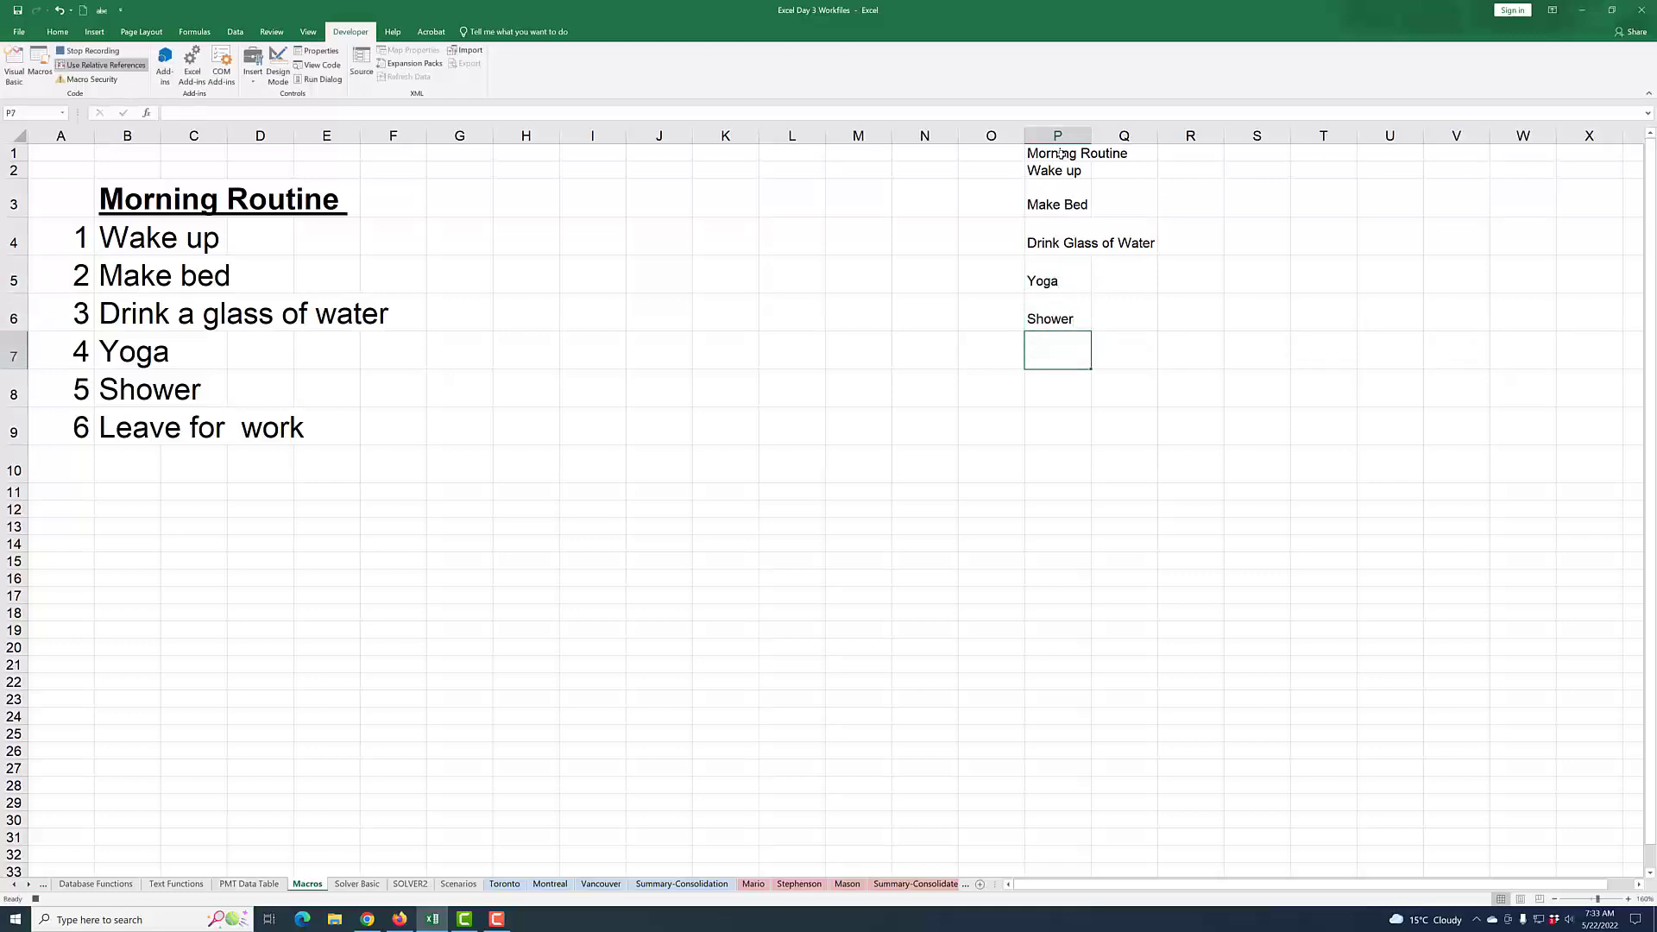
{"action": "type", "text": "Leave "}
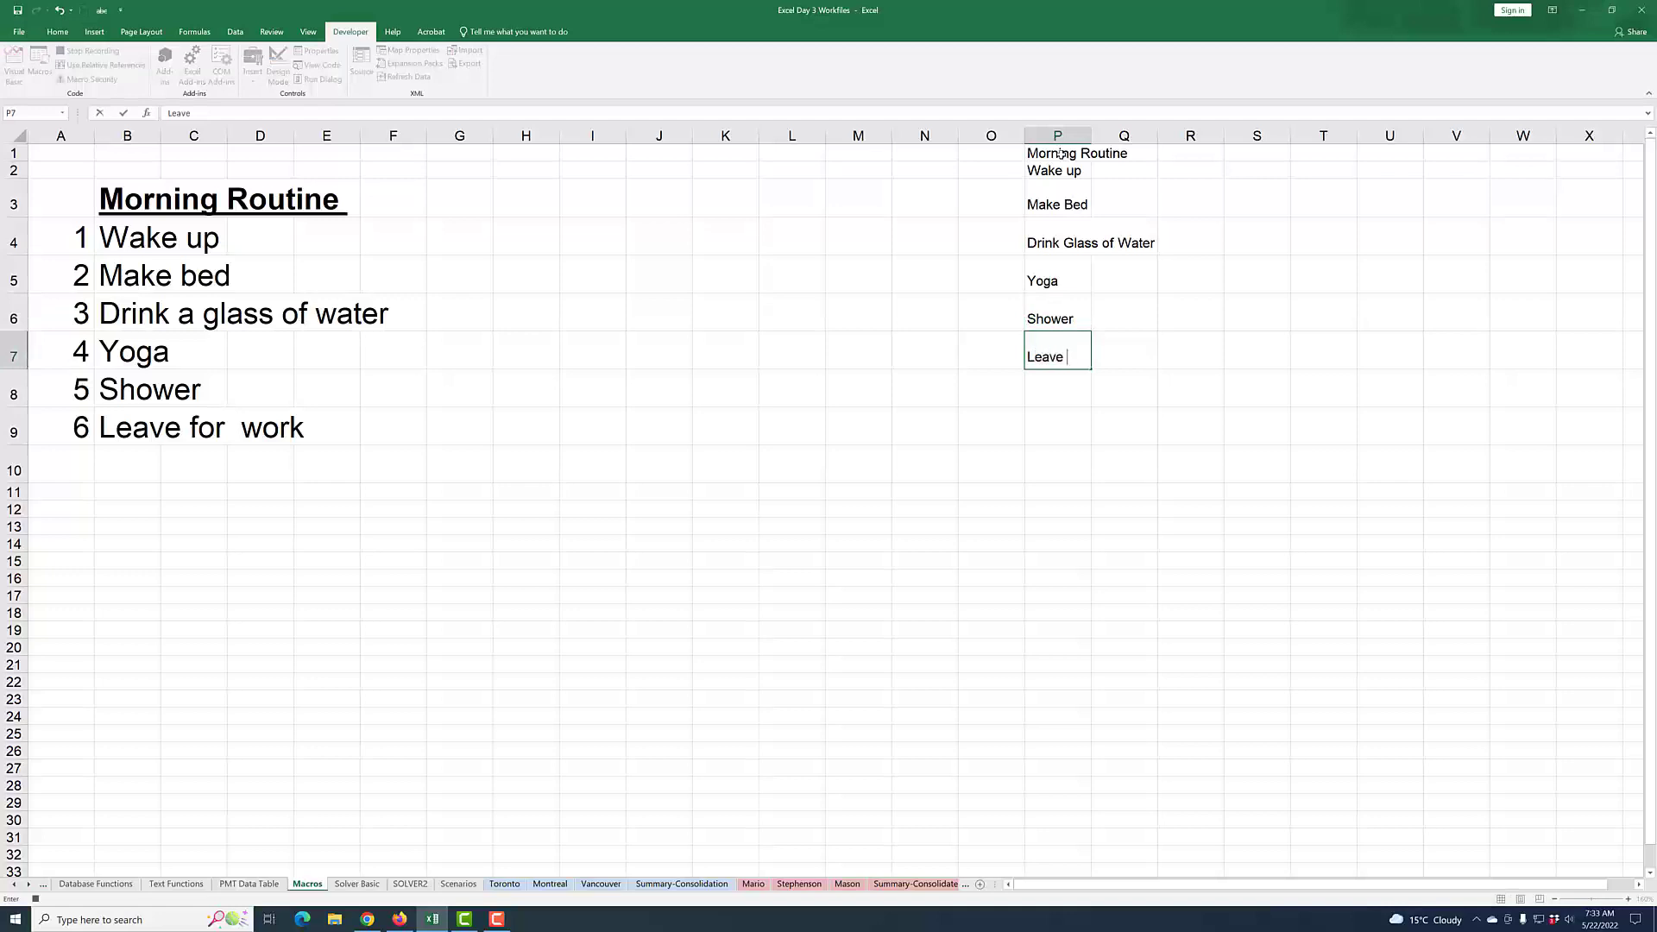
{"action": "type", "text": "for Work"}
{"action": "key", "text": "Return"}
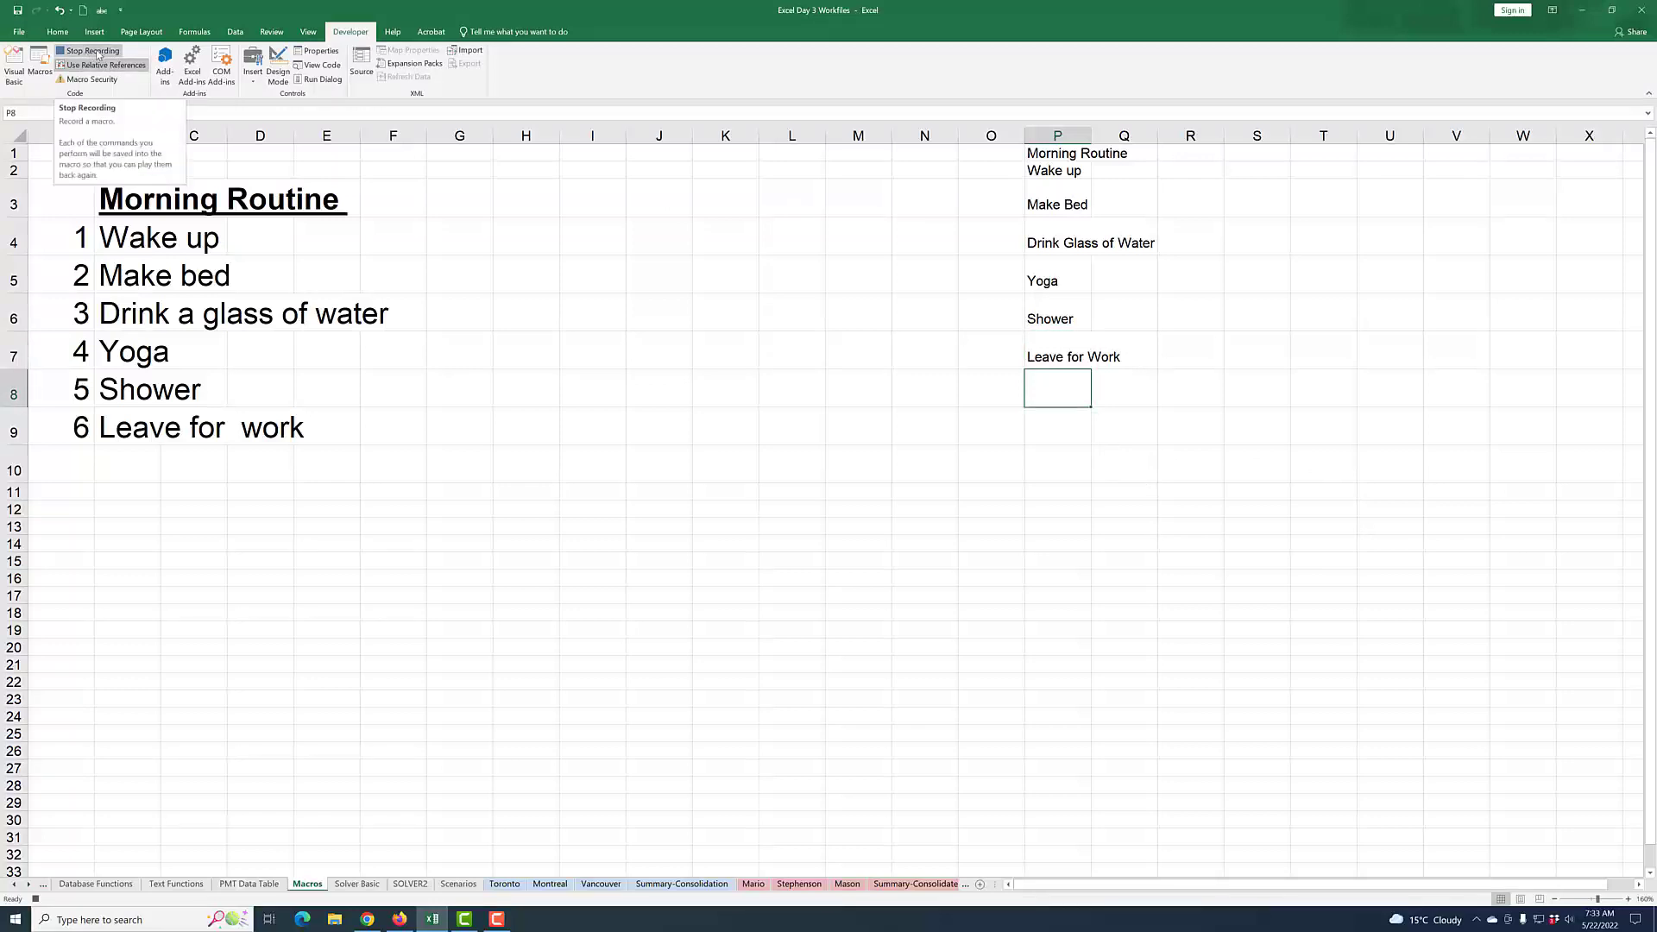
{"action": "left_click", "coordinate": [36, 900]}
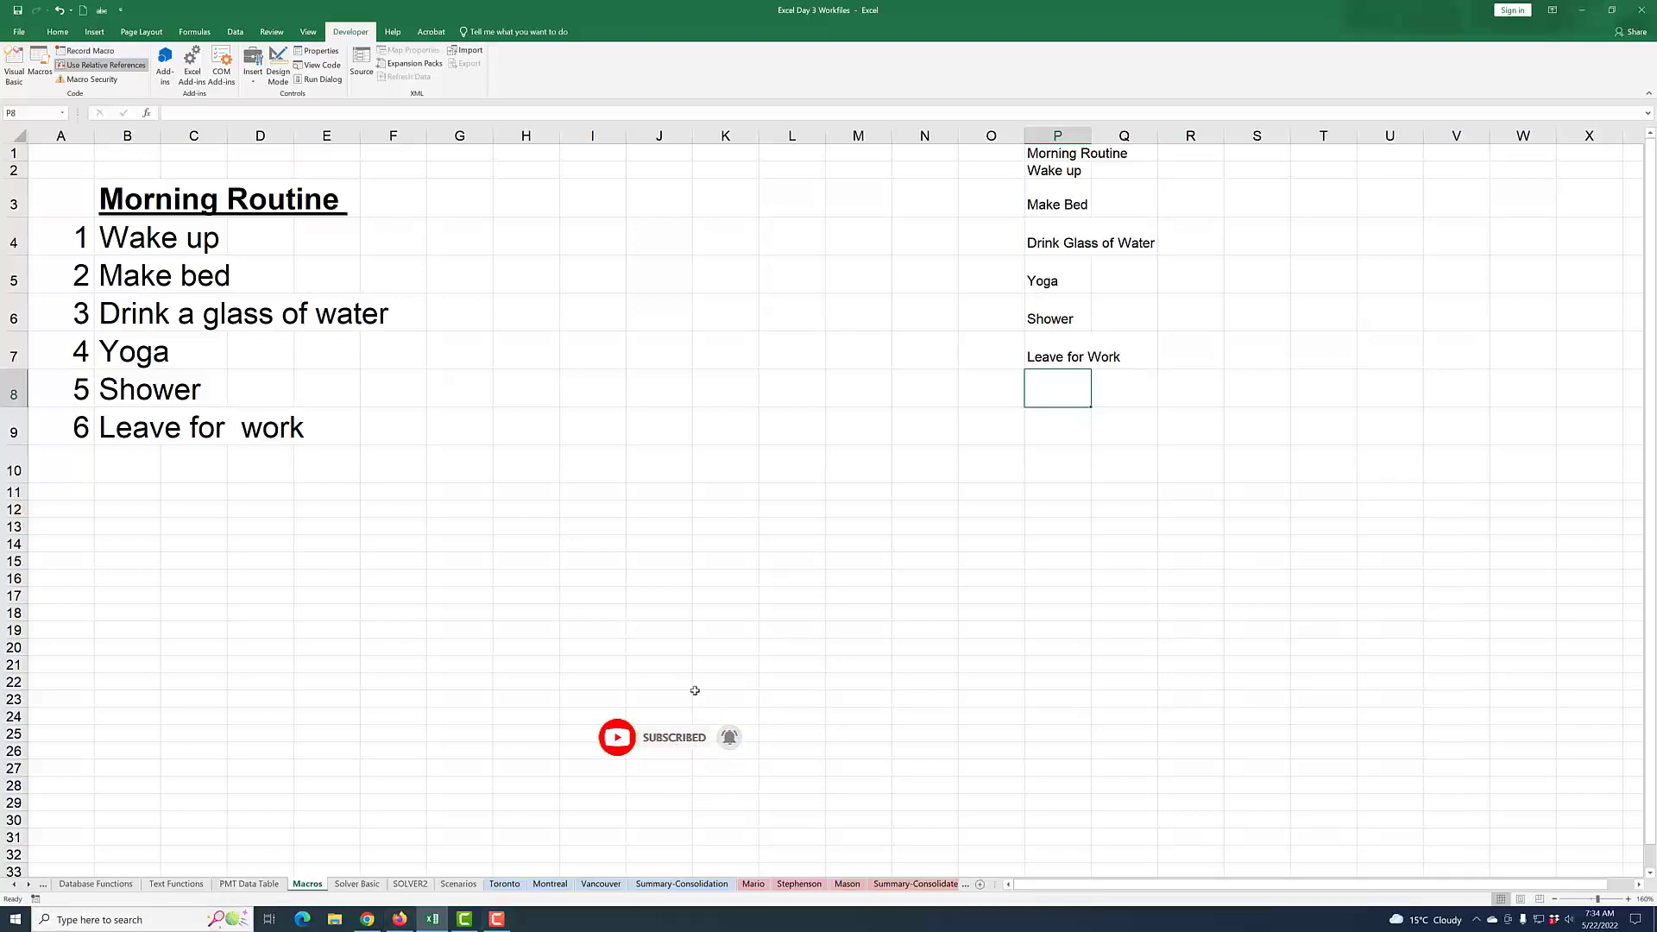
- Clear the recorded list from the cell range P1:P8
{"action": "left_click", "coordinate": [1036, 578]}
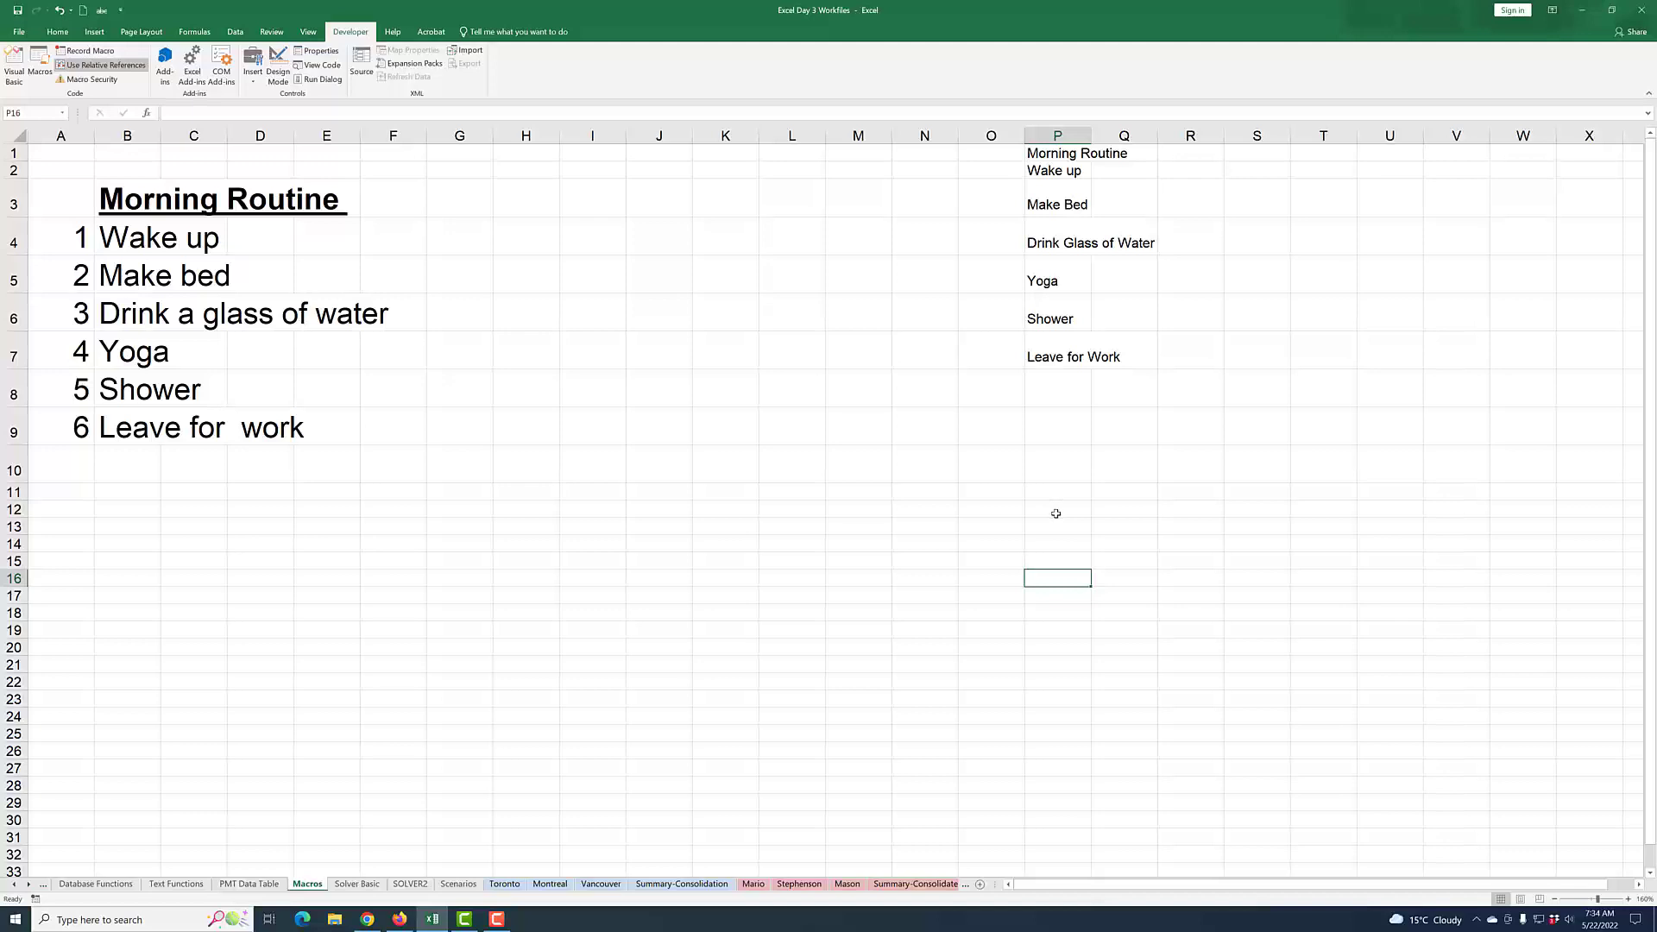
{"action": "left_click_drag", "start_coordinate": [1068, 400], "coordinate": [1068, 156]}
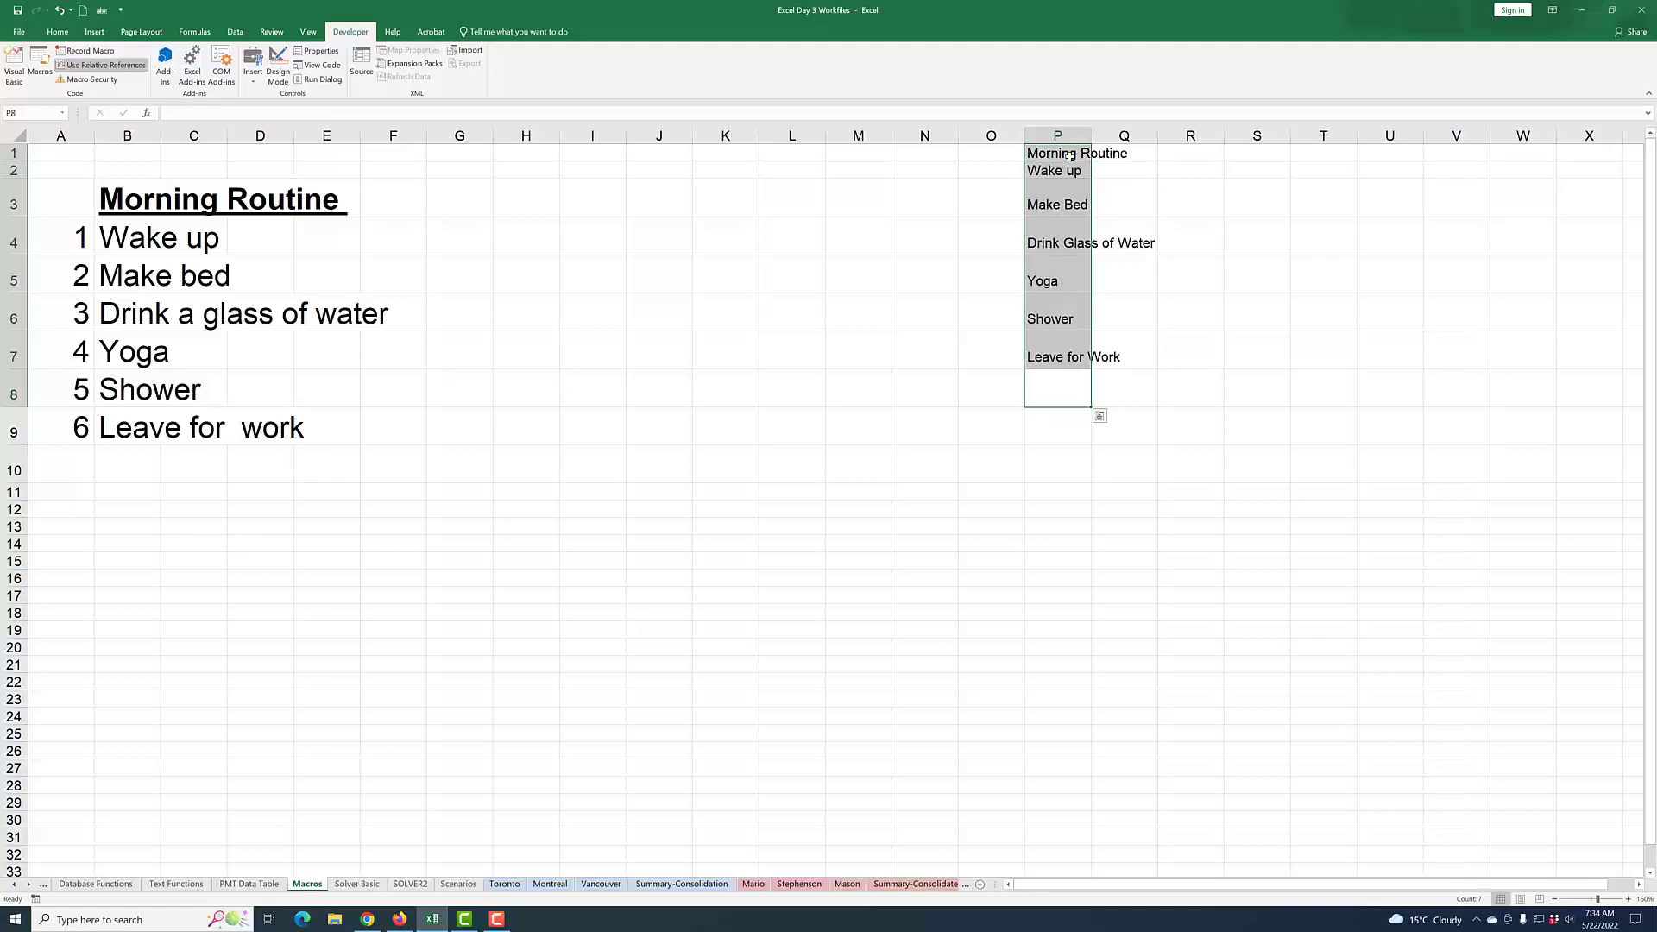
{"action": "key", "text": "Delete"}
{"action": "left_click", "coordinate": [1152, 319]}
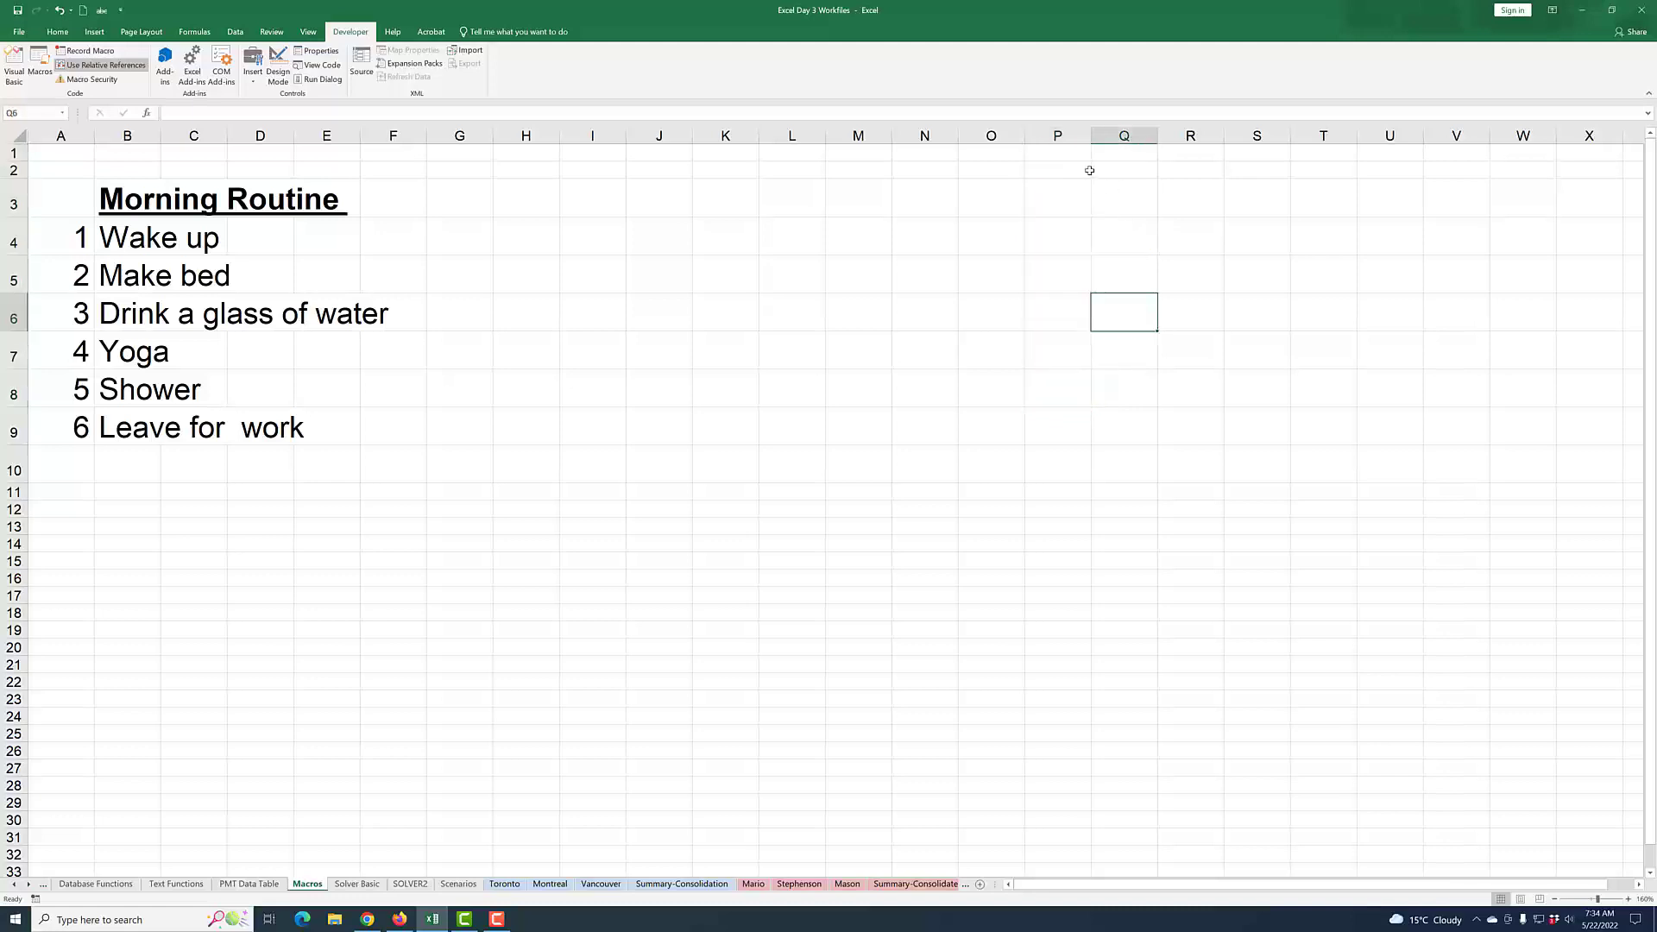
- Run the Morning_Routine macro with P1 as the active cell
{"action": "left_click", "coordinate": [1070, 155]}
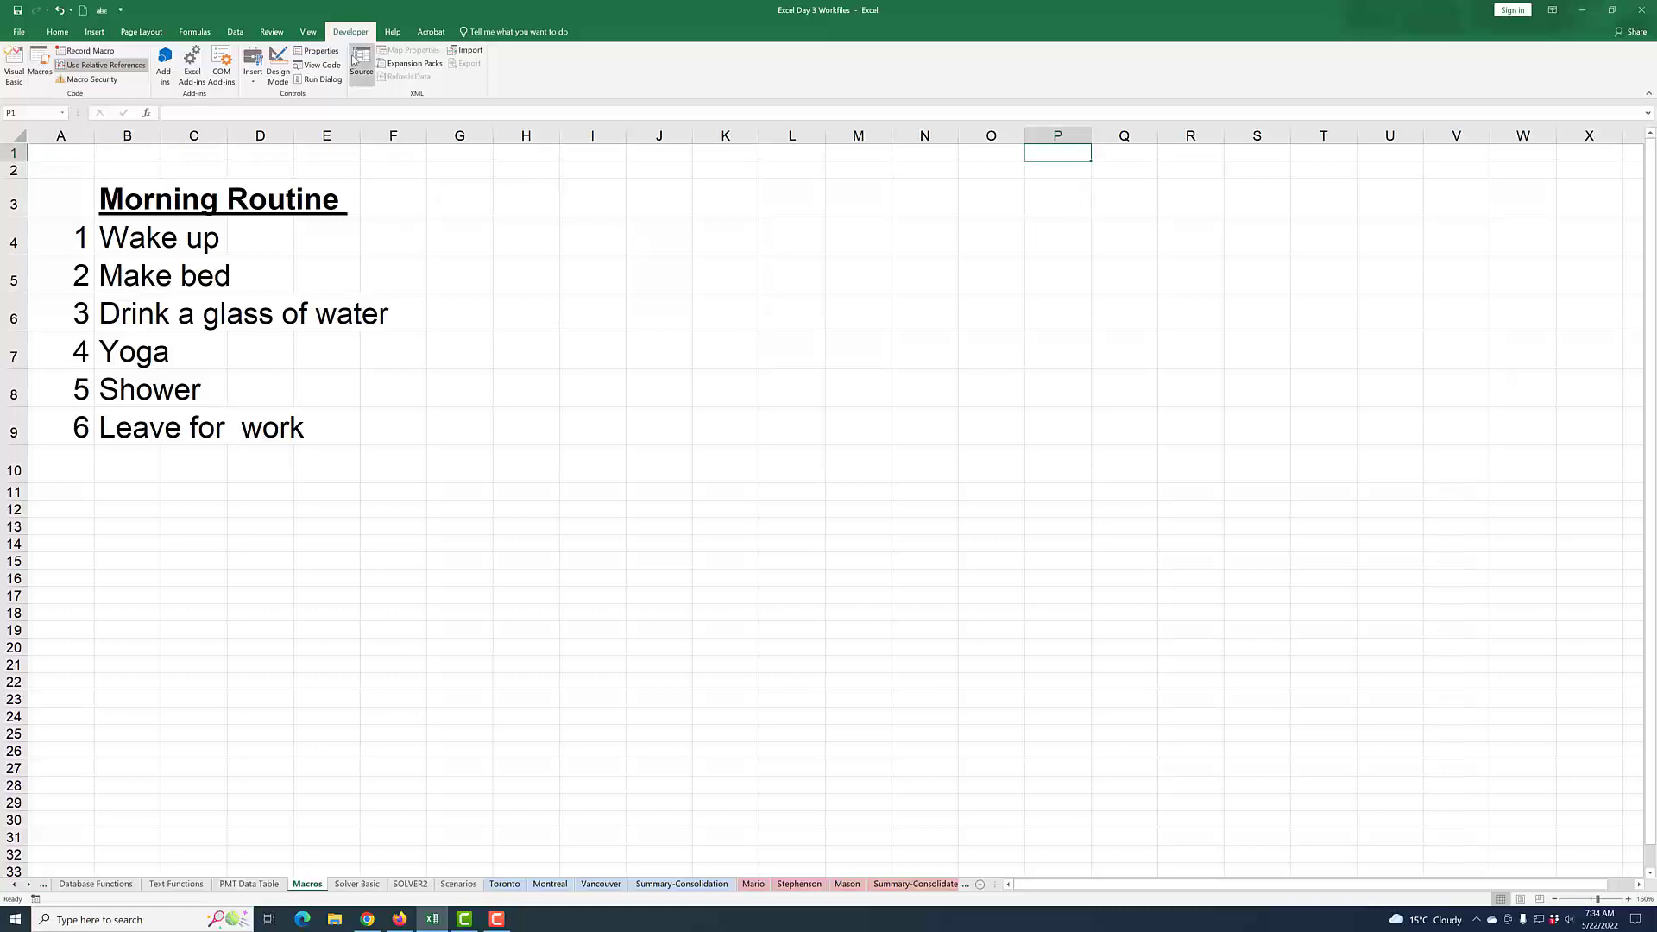
{"action": "left_click", "coordinate": [40, 81]}
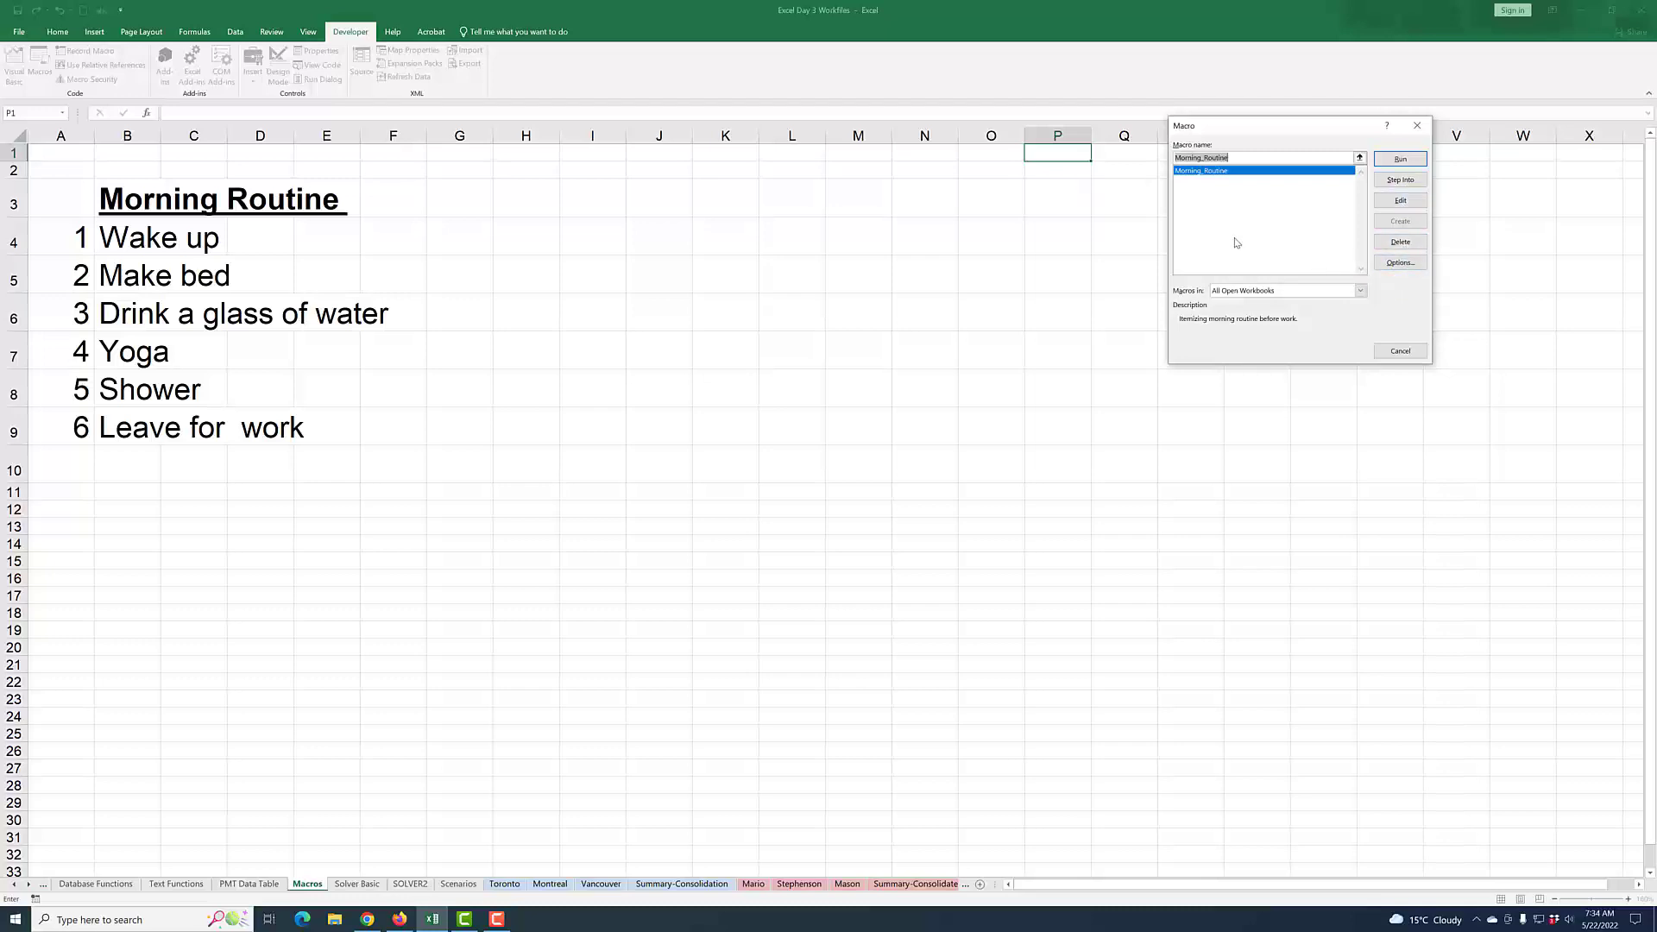
{"action": "left_click", "coordinate": [1239, 207]}
{"action": "left_click", "coordinate": [1419, 160]}
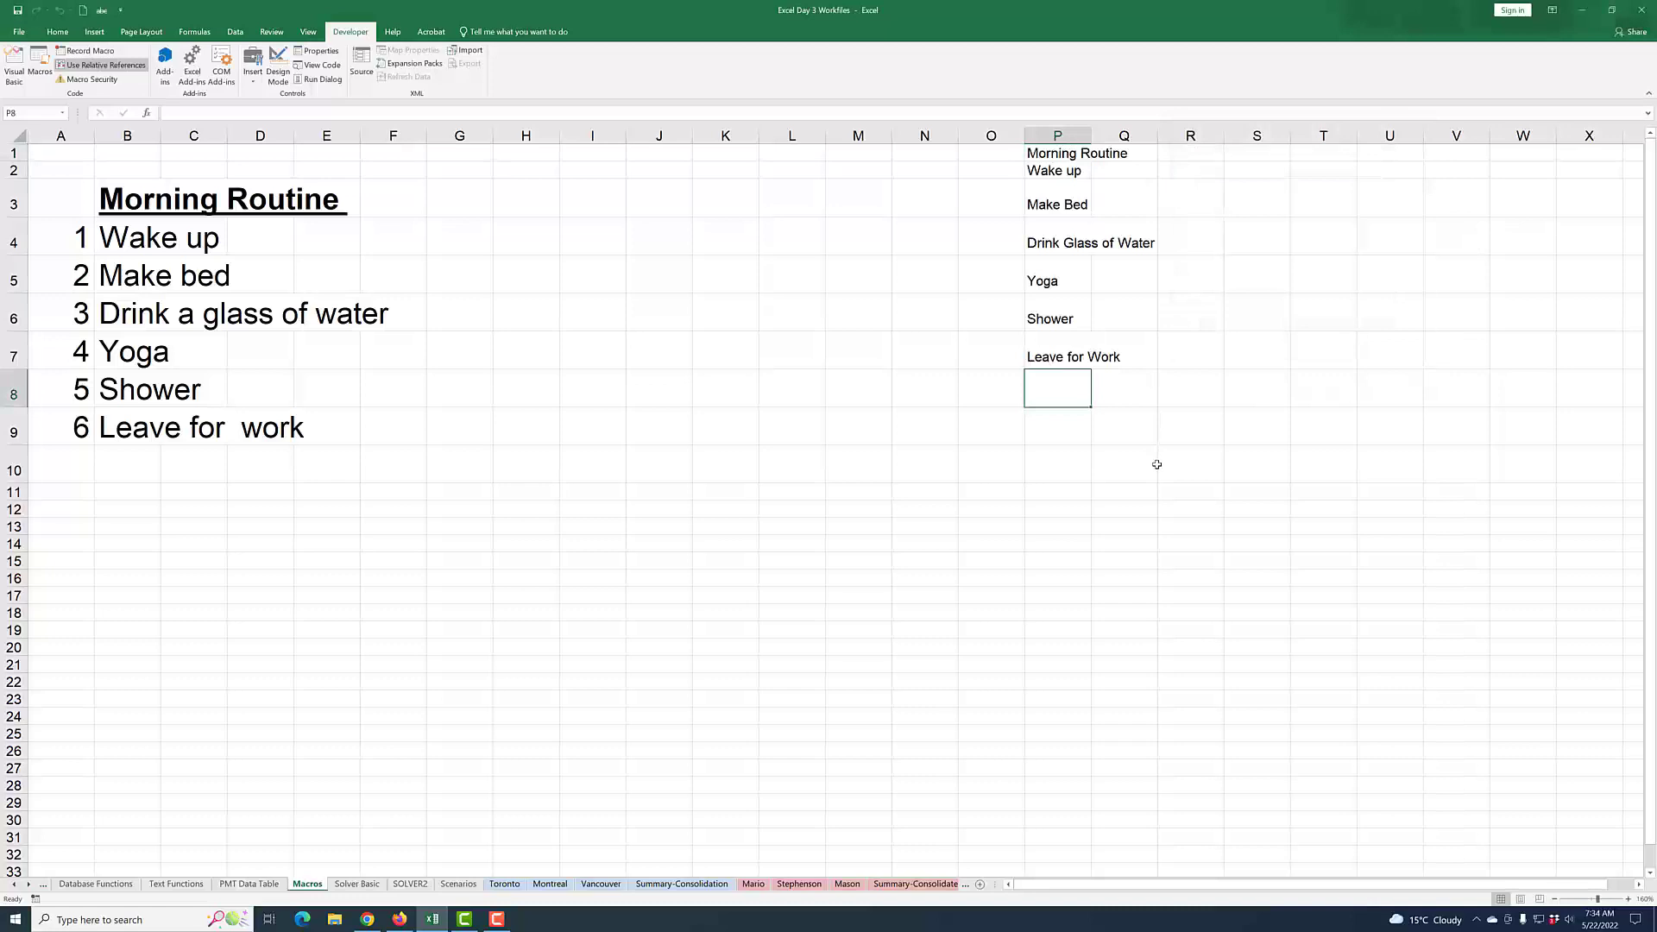
- Clear the macro's output from the cell range P1:P8
{"action": "left_click_drag", "start_coordinate": [1064, 400], "coordinate": [1082, 151]}
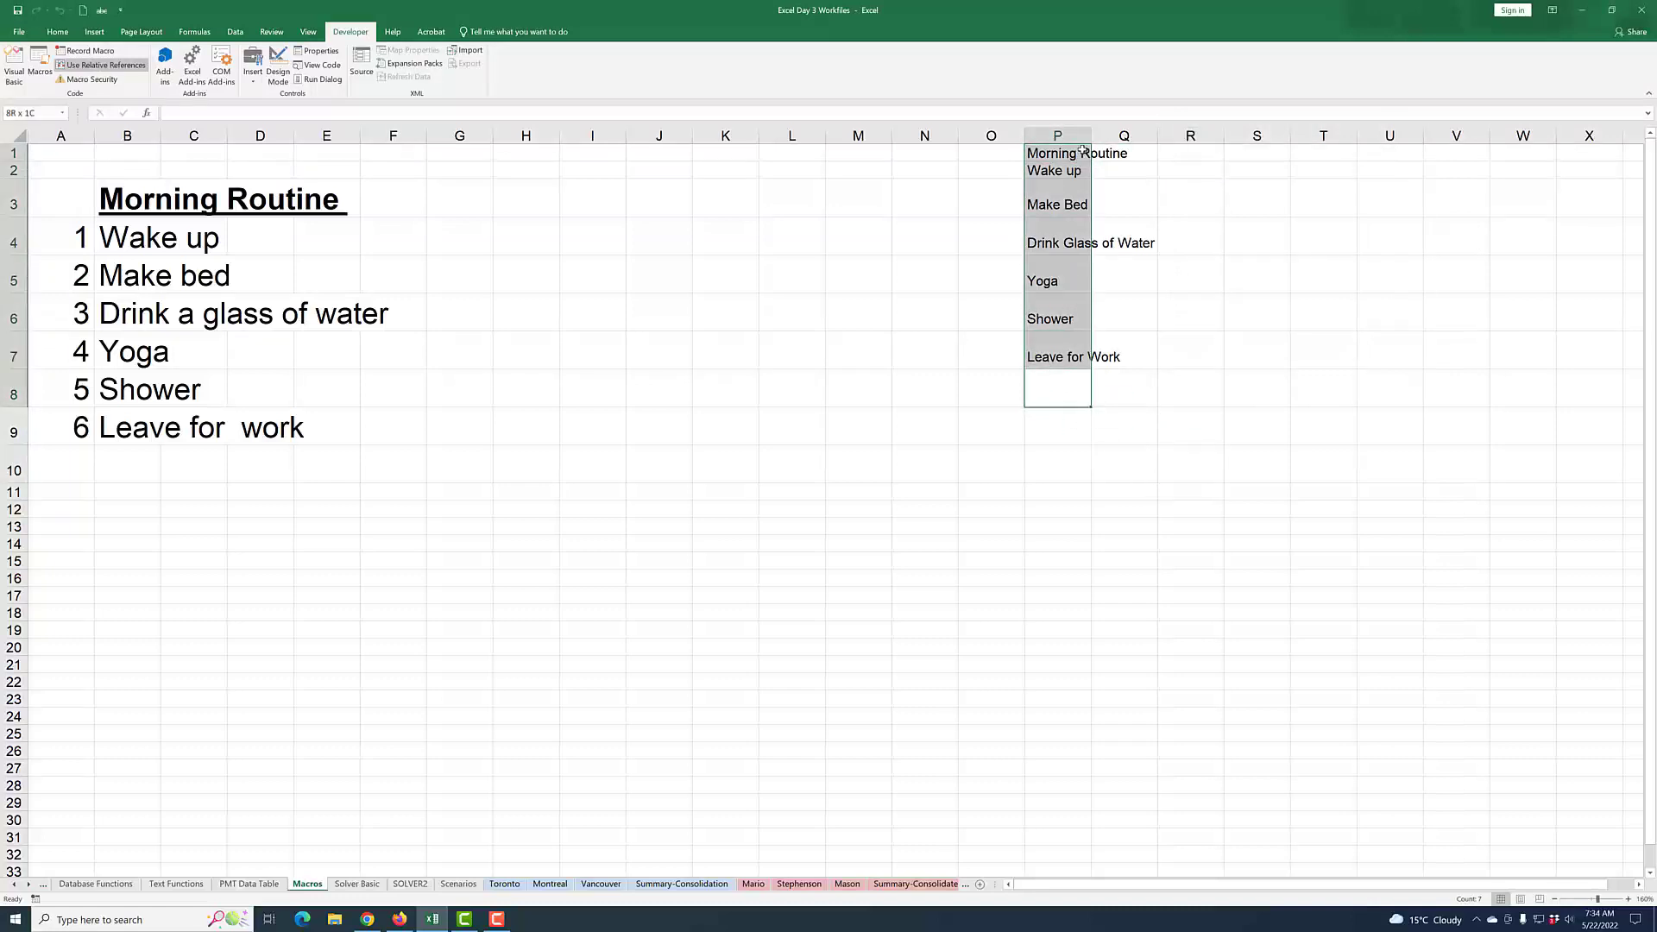
{"action": "key", "text": "Delete"}
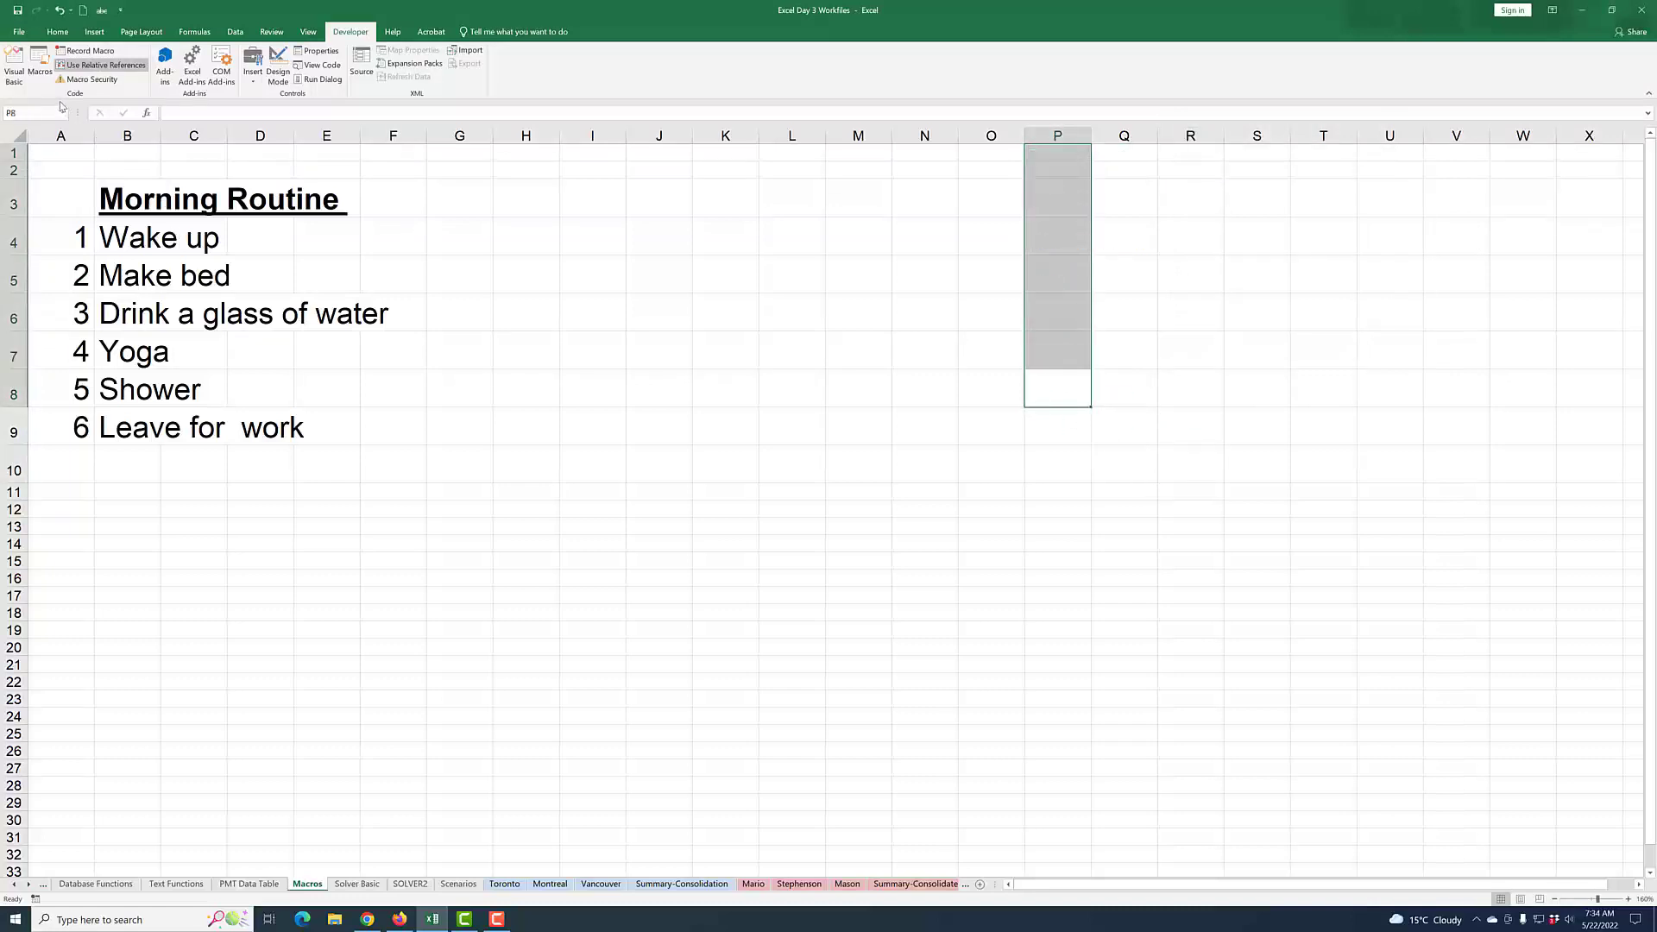
{"action": "left_click", "coordinate": [729, 450]}
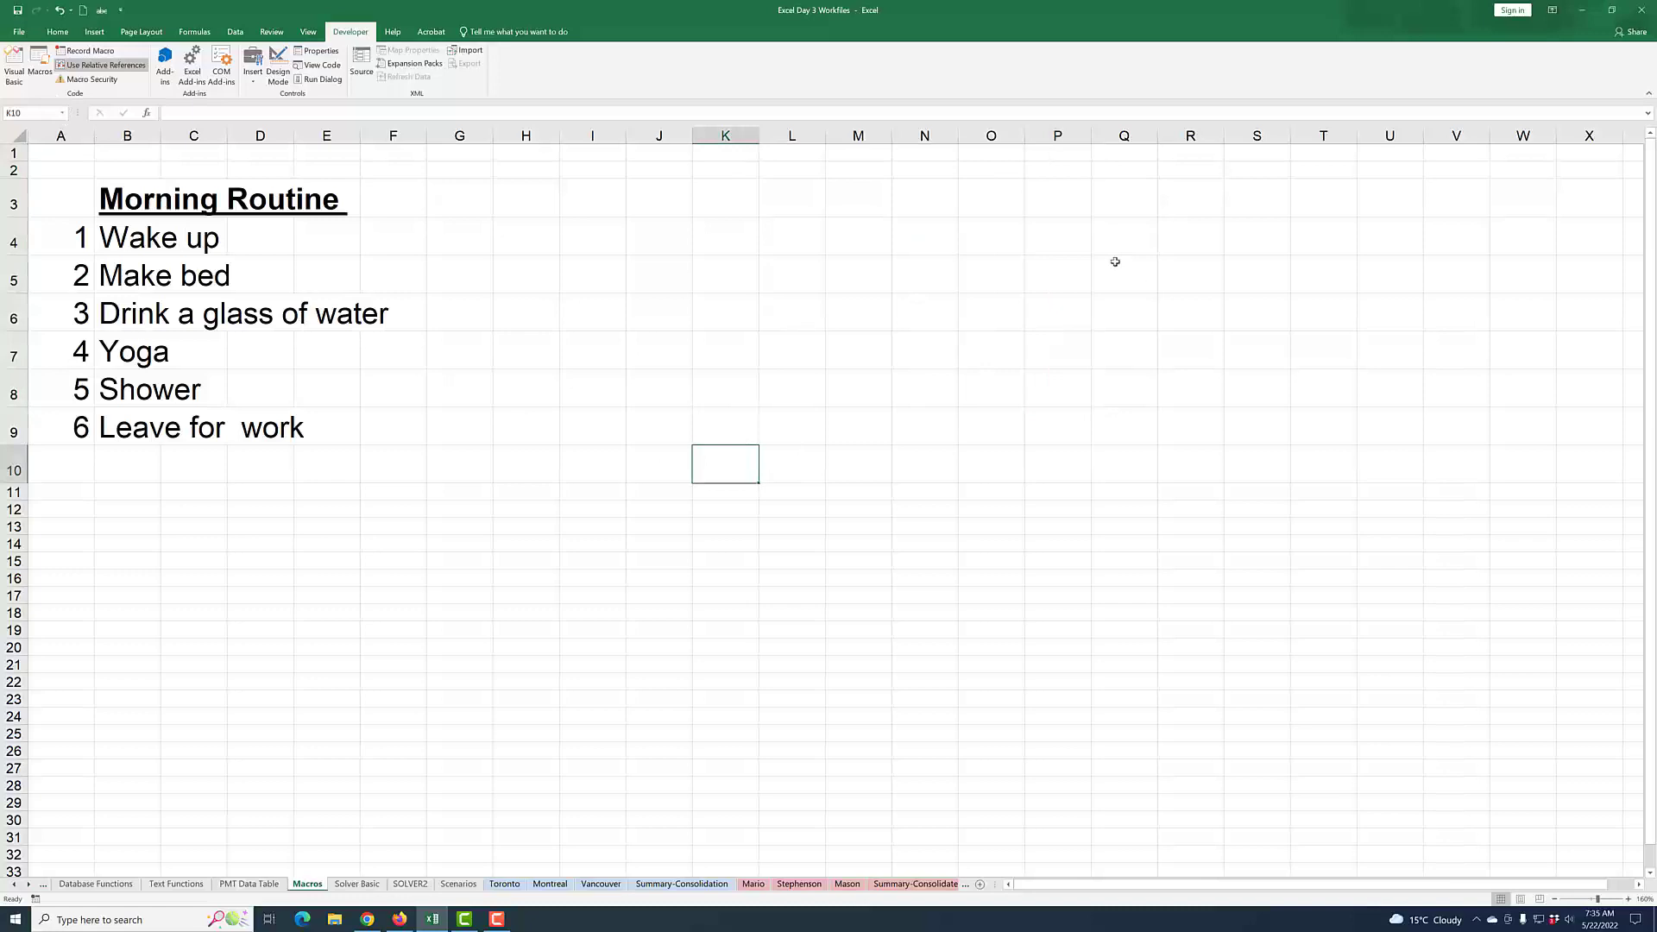
- Run the Morning_Routine macro again, starting from cell P1
{"action": "left_click", "coordinate": [1070, 159]}
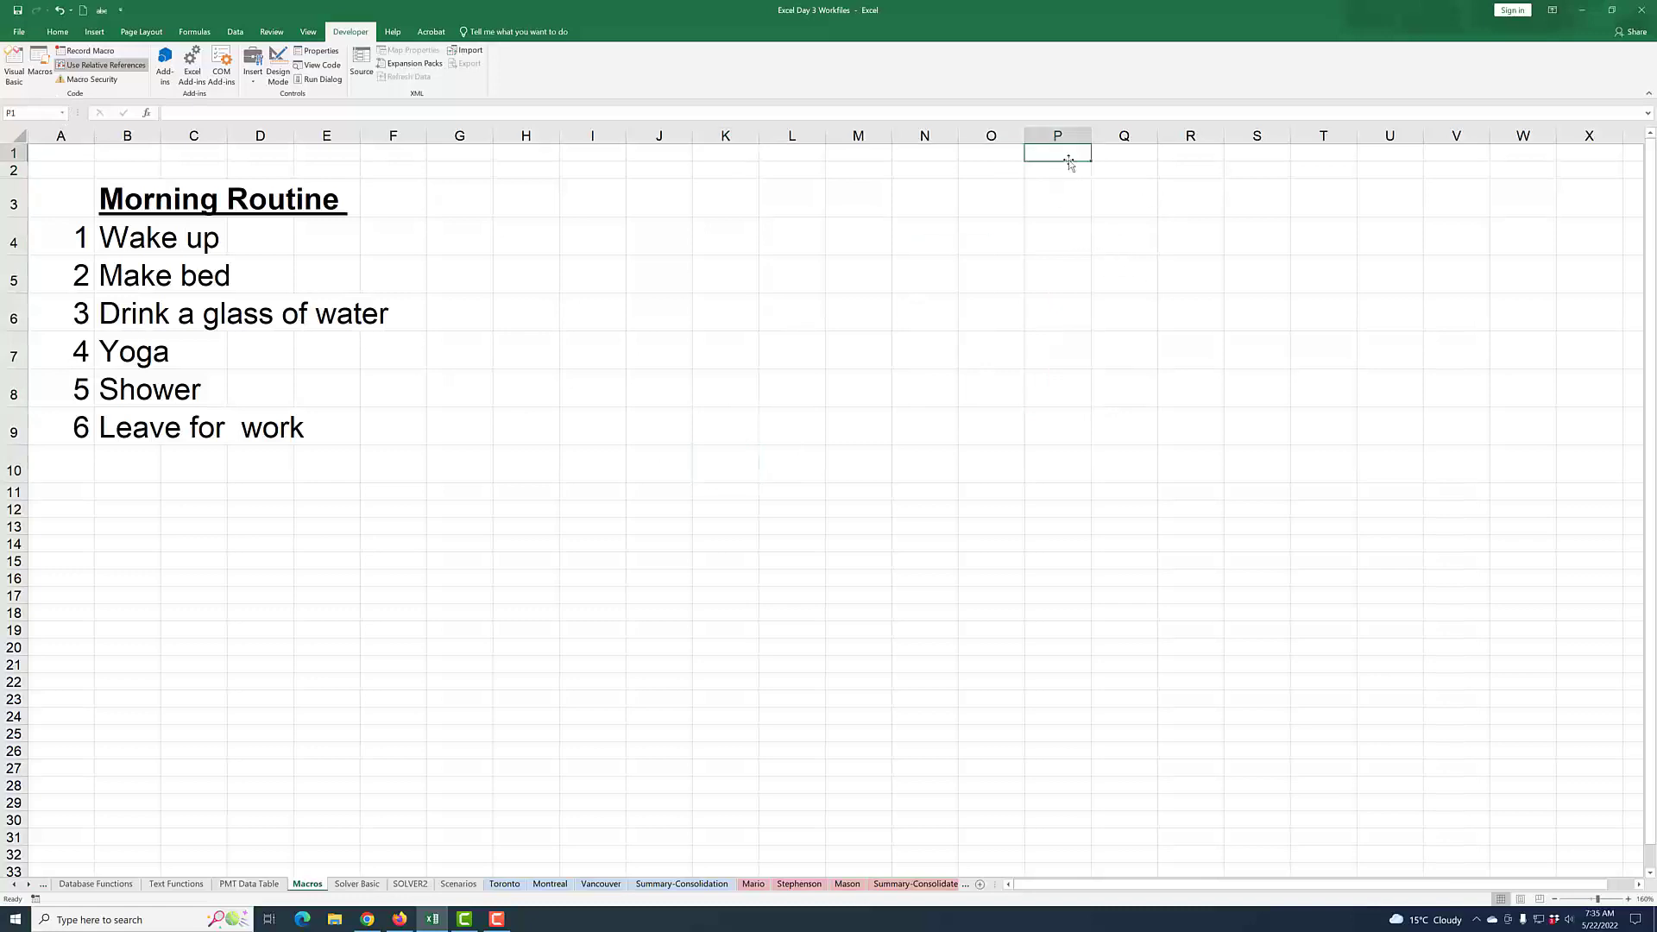
{"action": "left_click", "coordinate": [43, 78]}
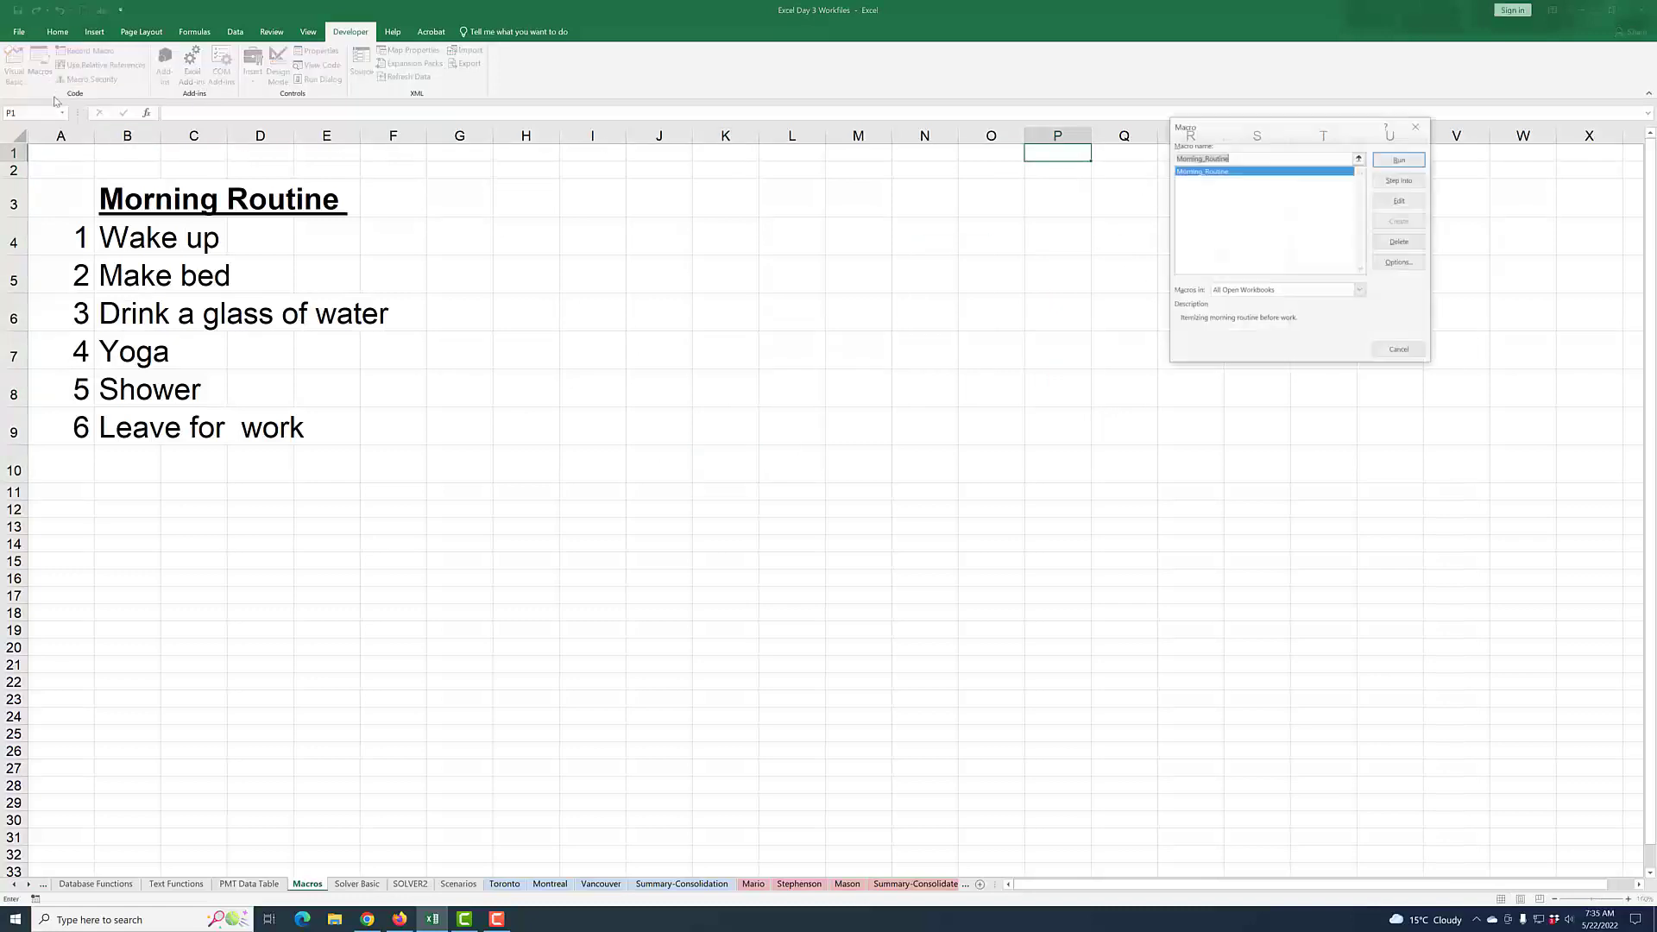
{"action": "left_click", "coordinate": [1399, 159]}
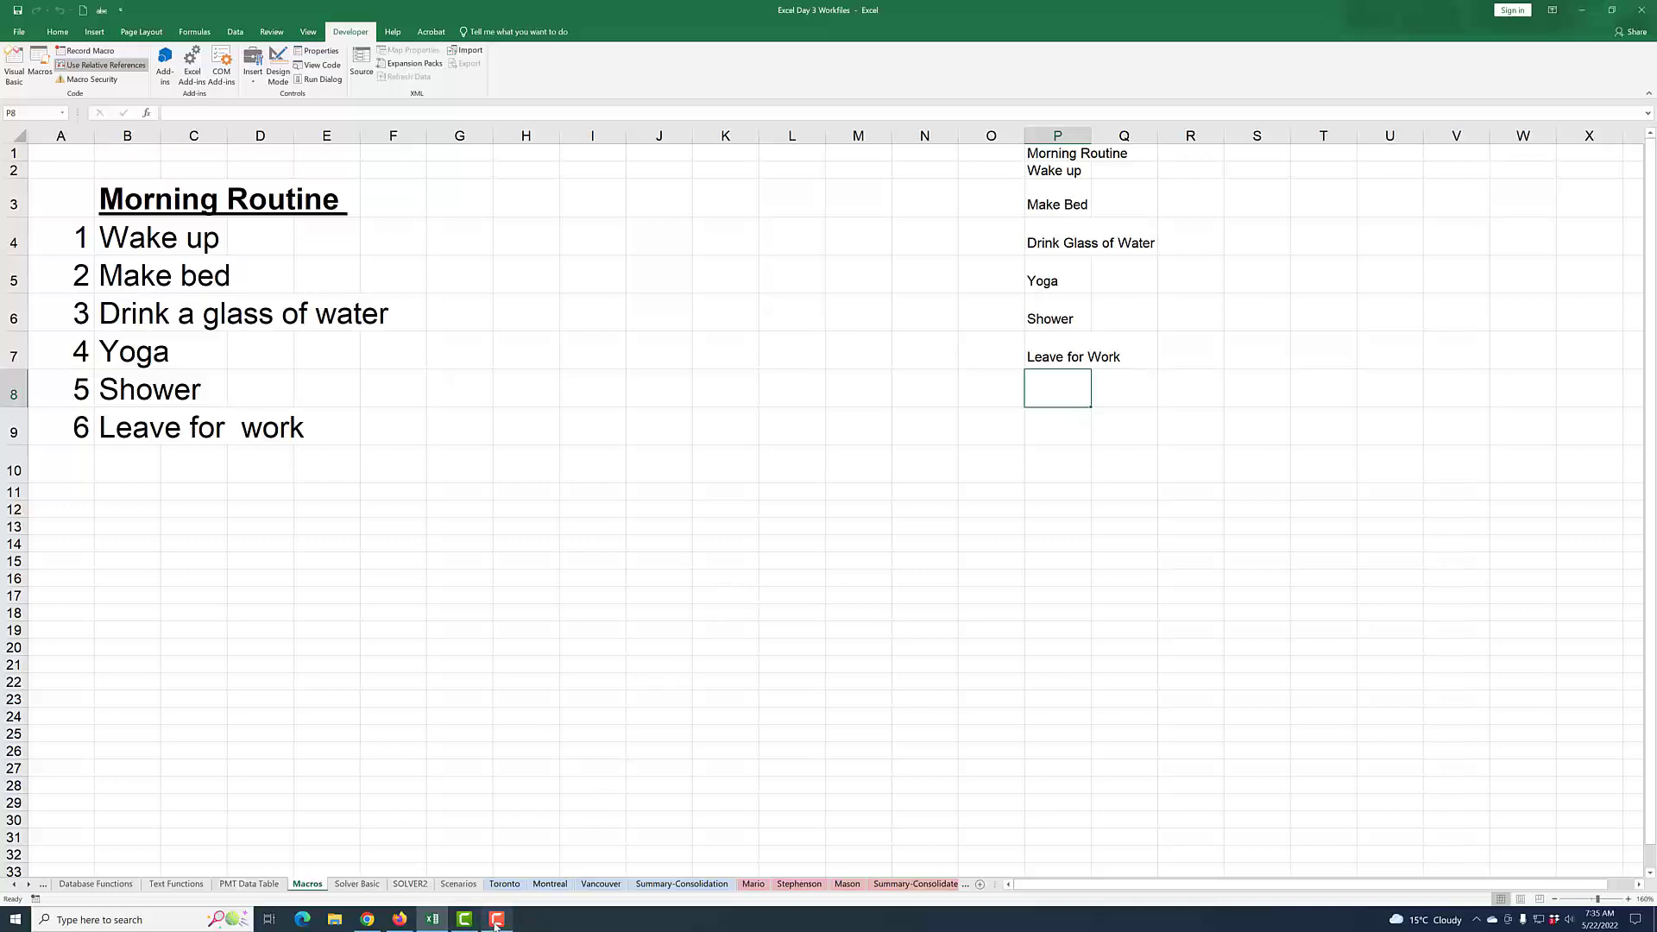
{"action": "mouse_move", "coordinate": [496, 921]}
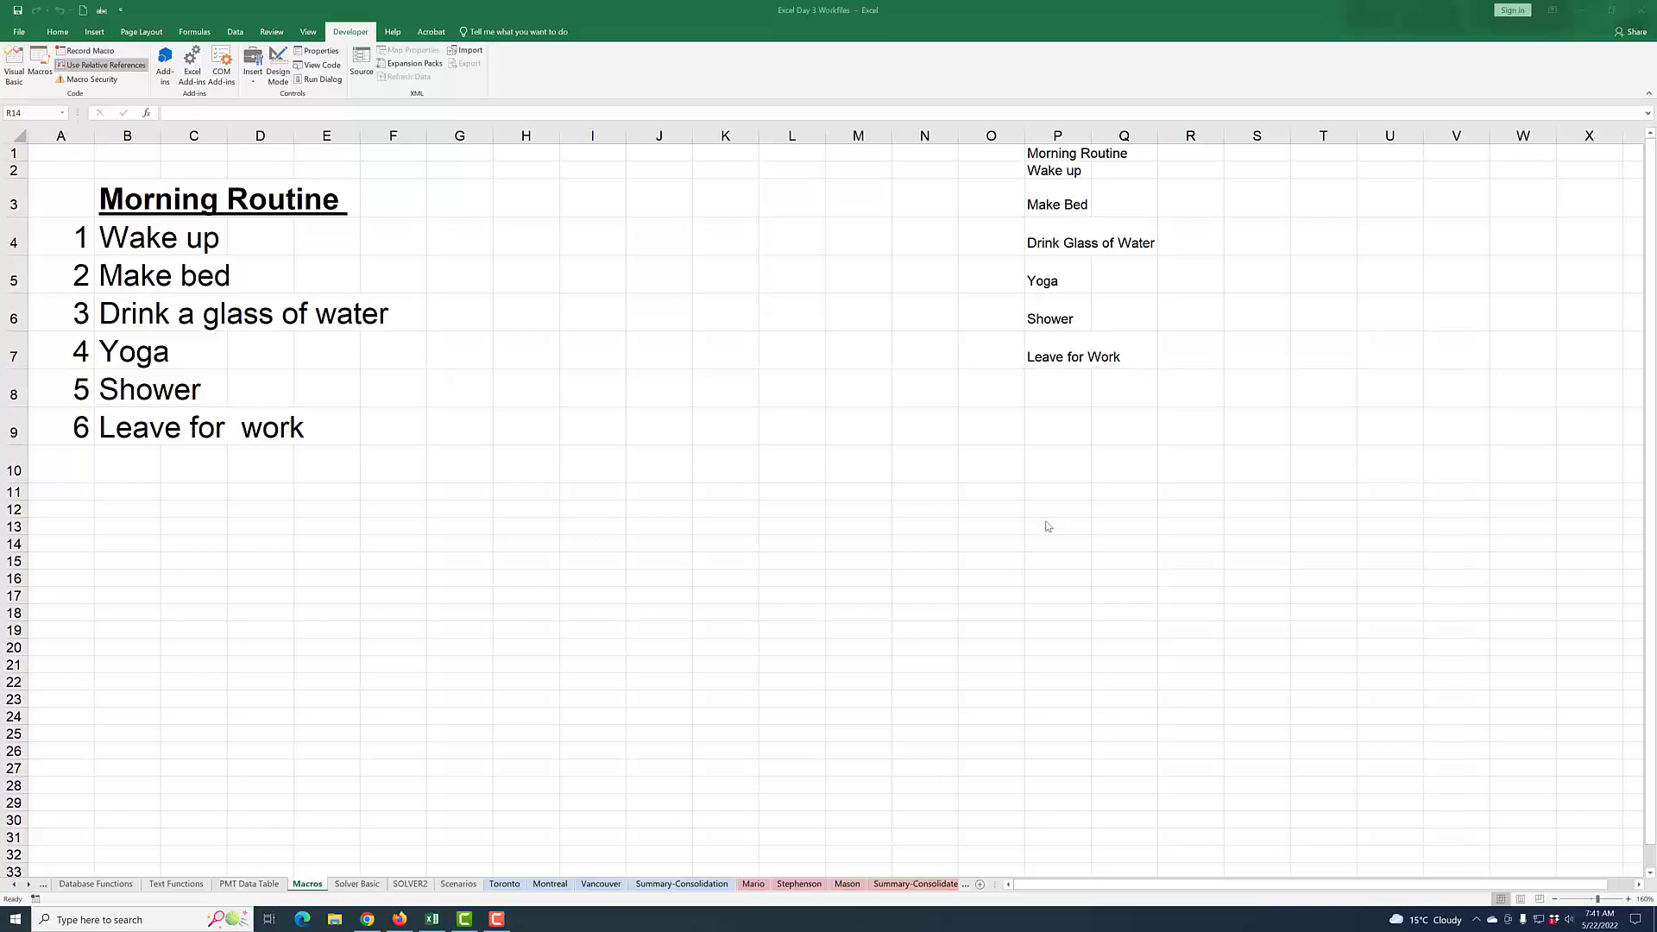
- Delete the morning routine list from cells P1:P8
{"action": "left_click", "coordinate": [1070, 366]}
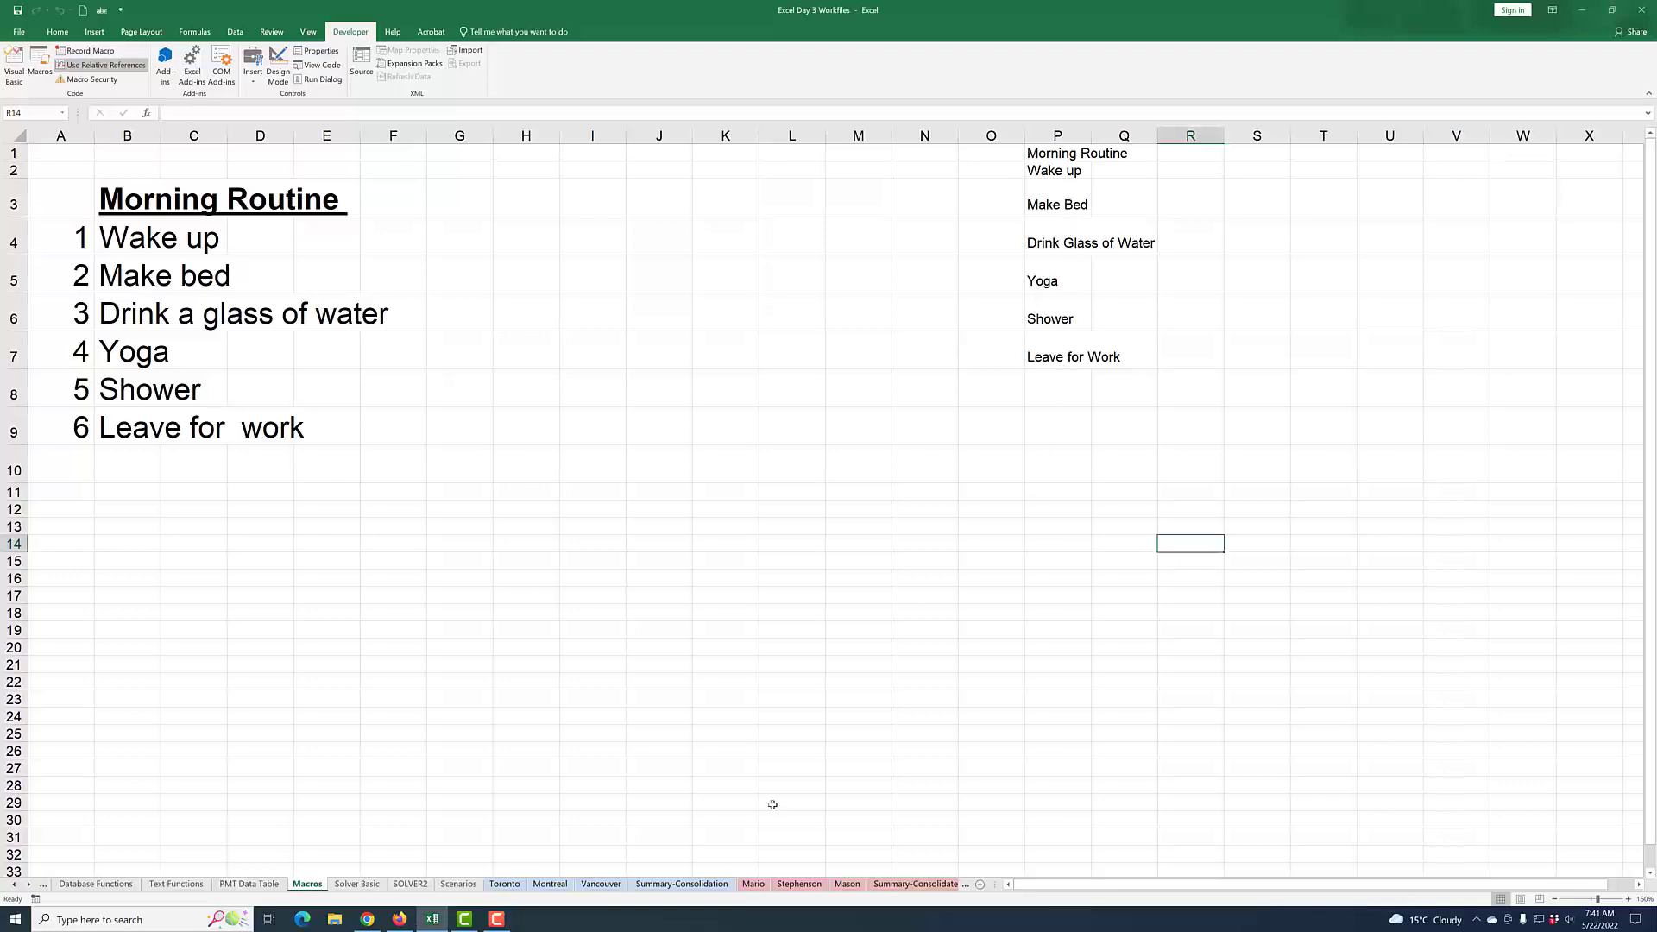
{"action": "left_click_drag", "start_coordinate": [1062, 398], "coordinate": [1071, 155]}
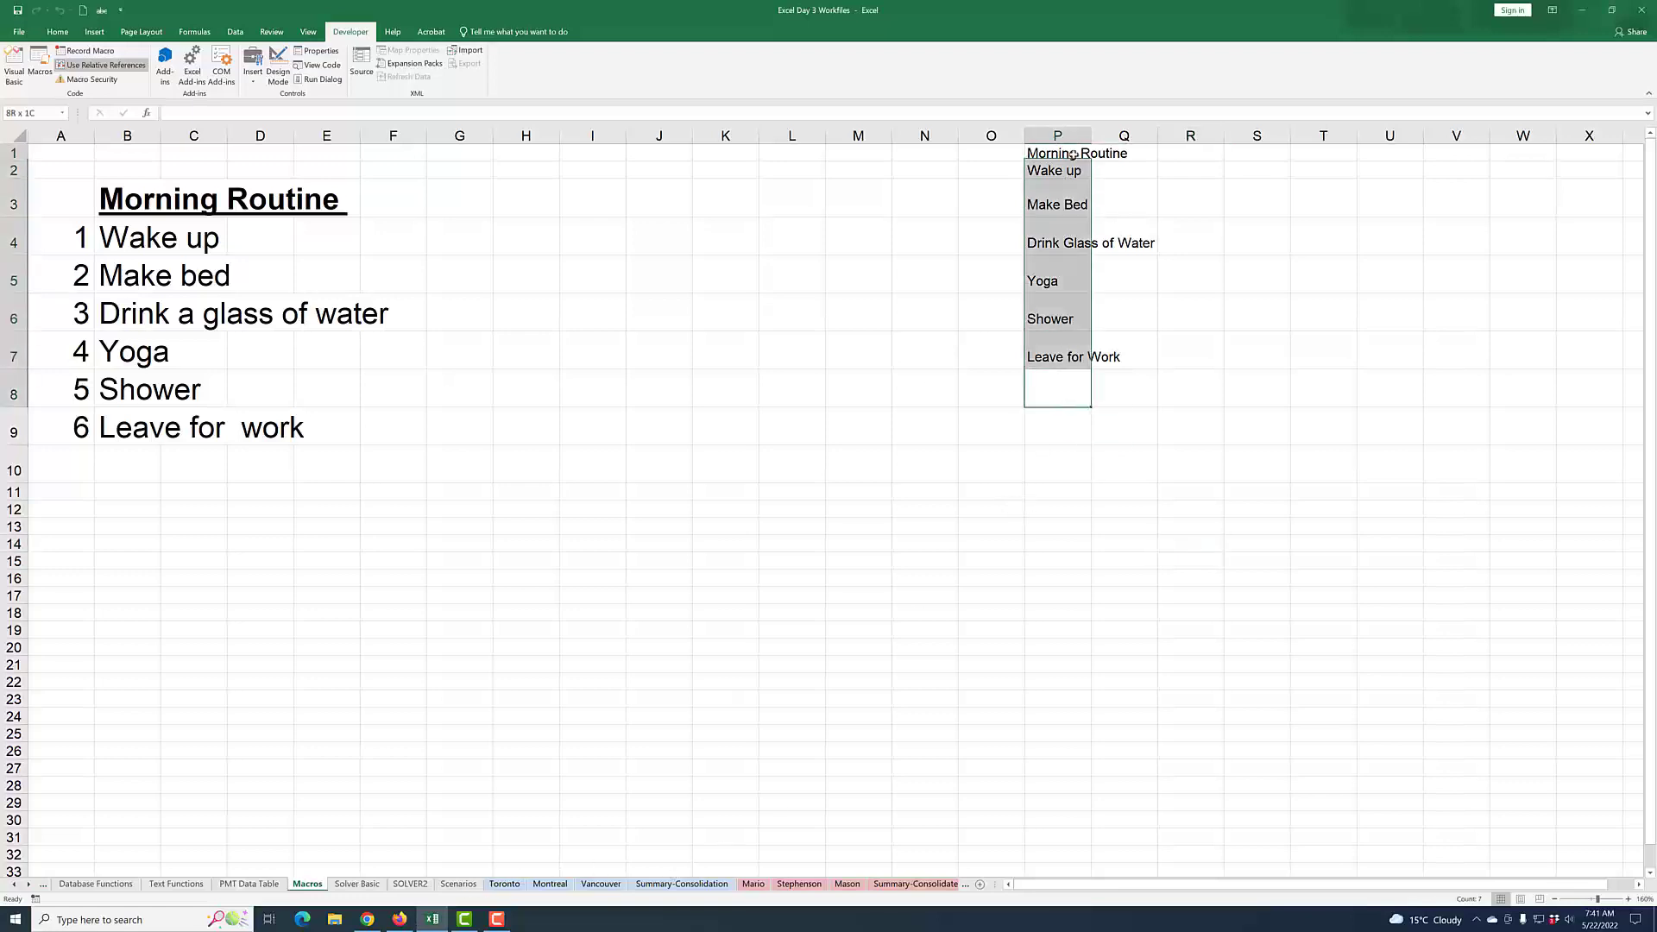
{"action": "key", "text": "Delete"}
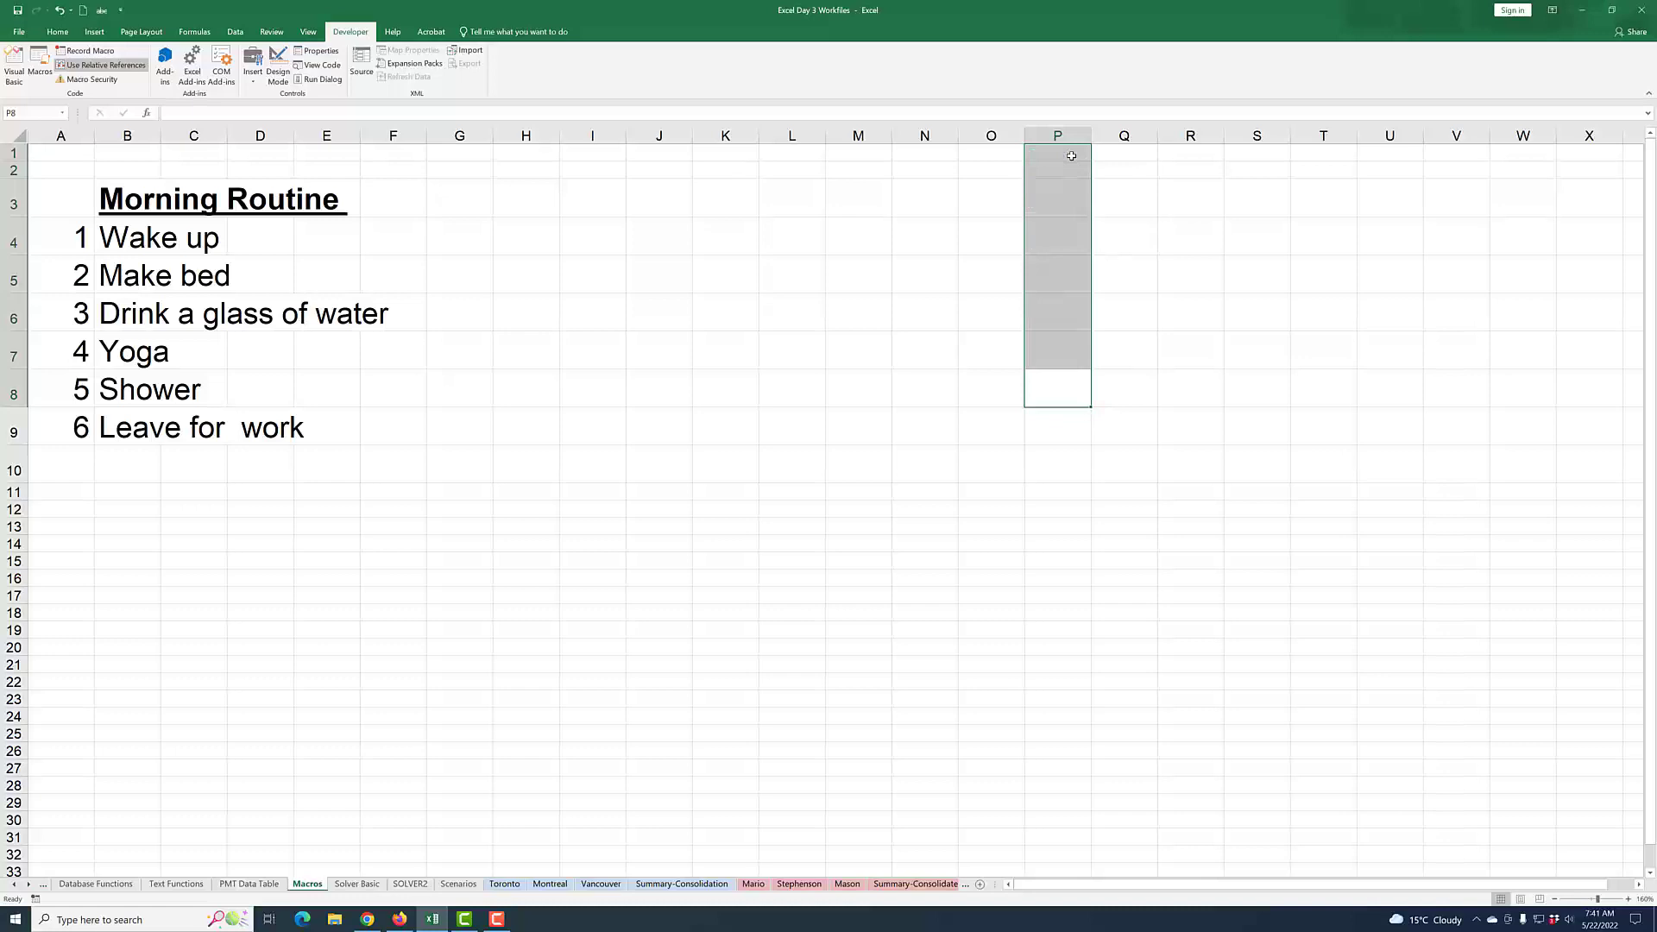
- Step into the Morning_Routine macro's code in the Visual Basic editor with cell Q5 active
{"action": "left_click", "coordinate": [1128, 277]}
{"action": "left_click", "coordinate": [35, 76]}
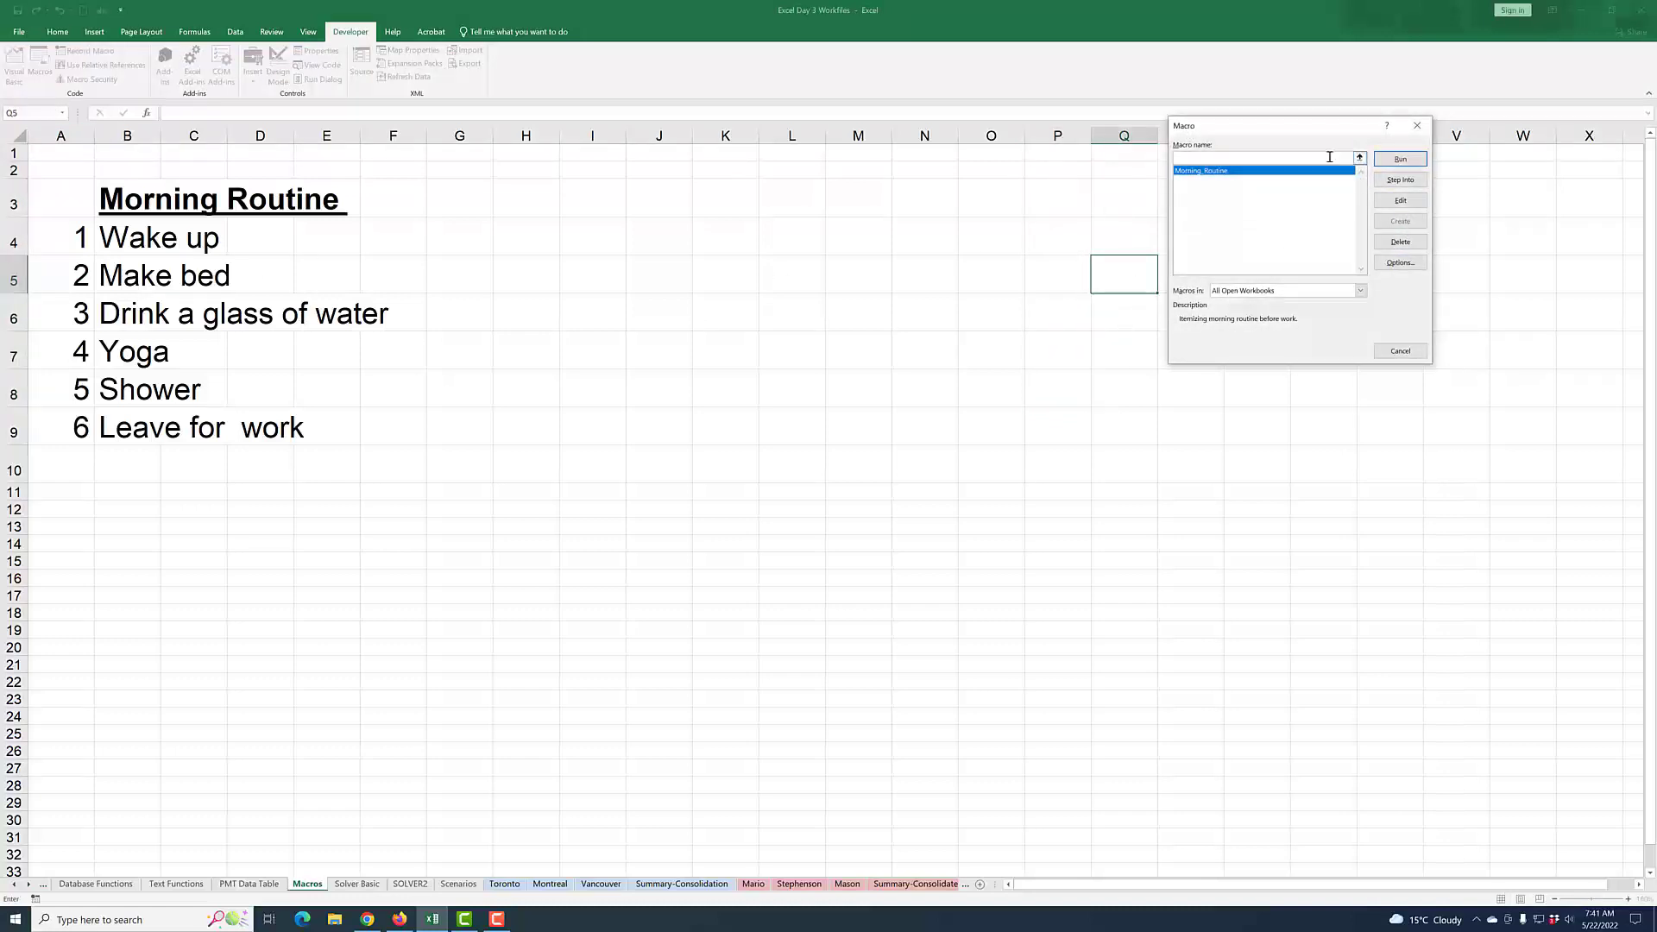
{"action": "left_click_drag", "start_coordinate": [1320, 129], "coordinate": [677, 177]}
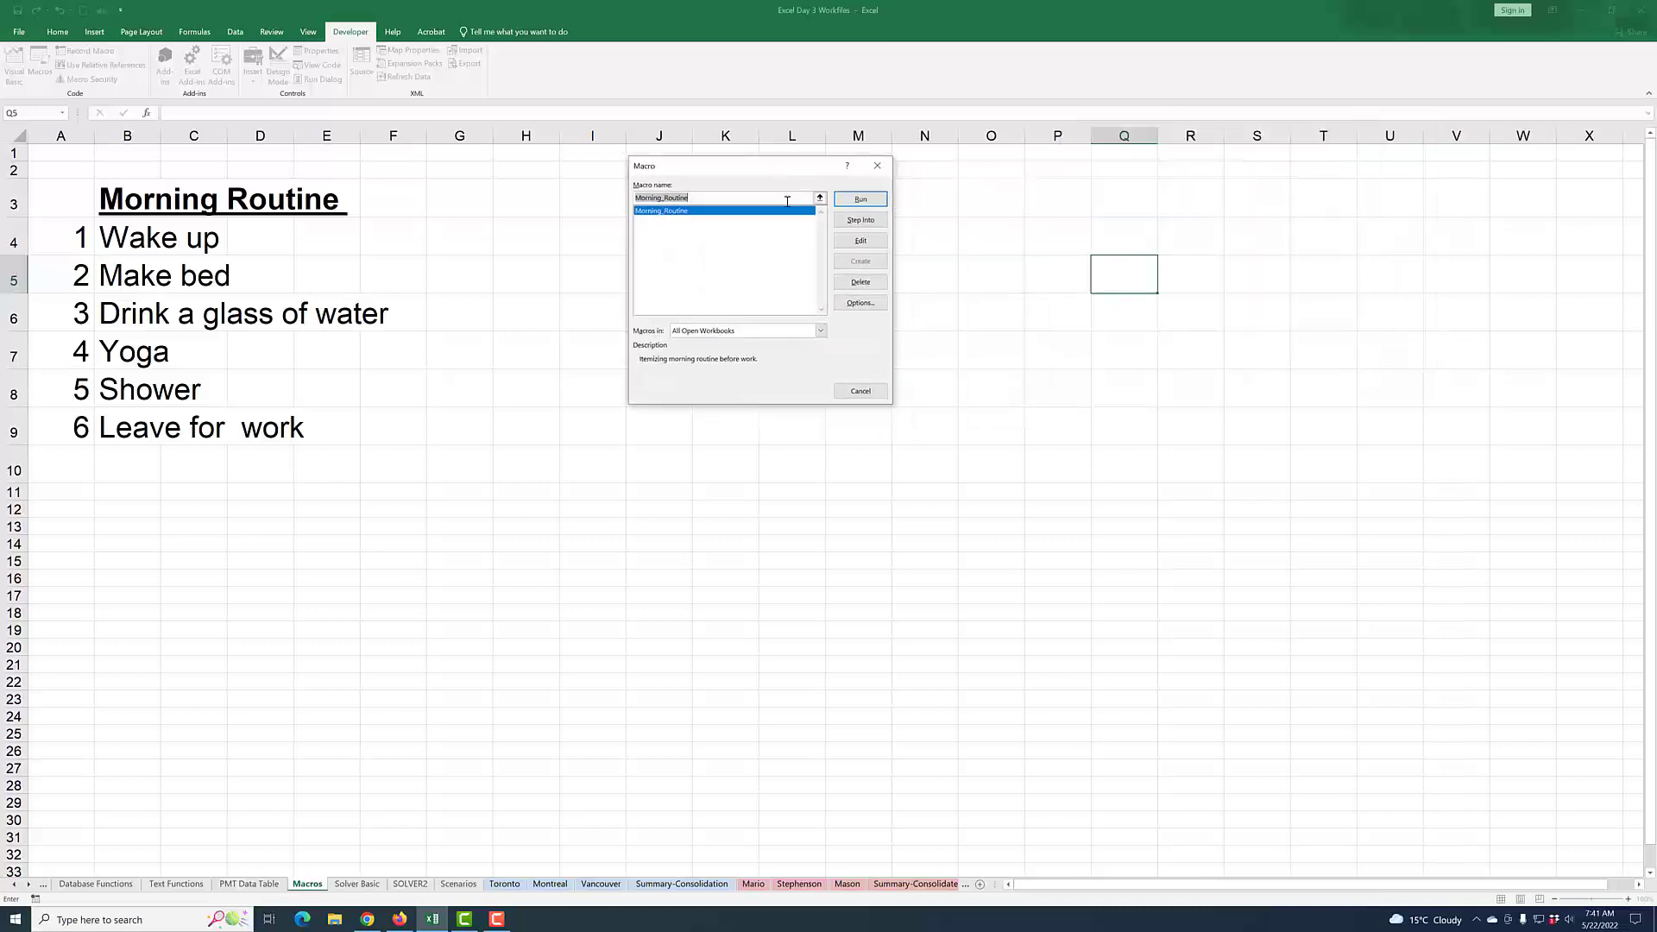
{"action": "left_click", "coordinate": [866, 221]}
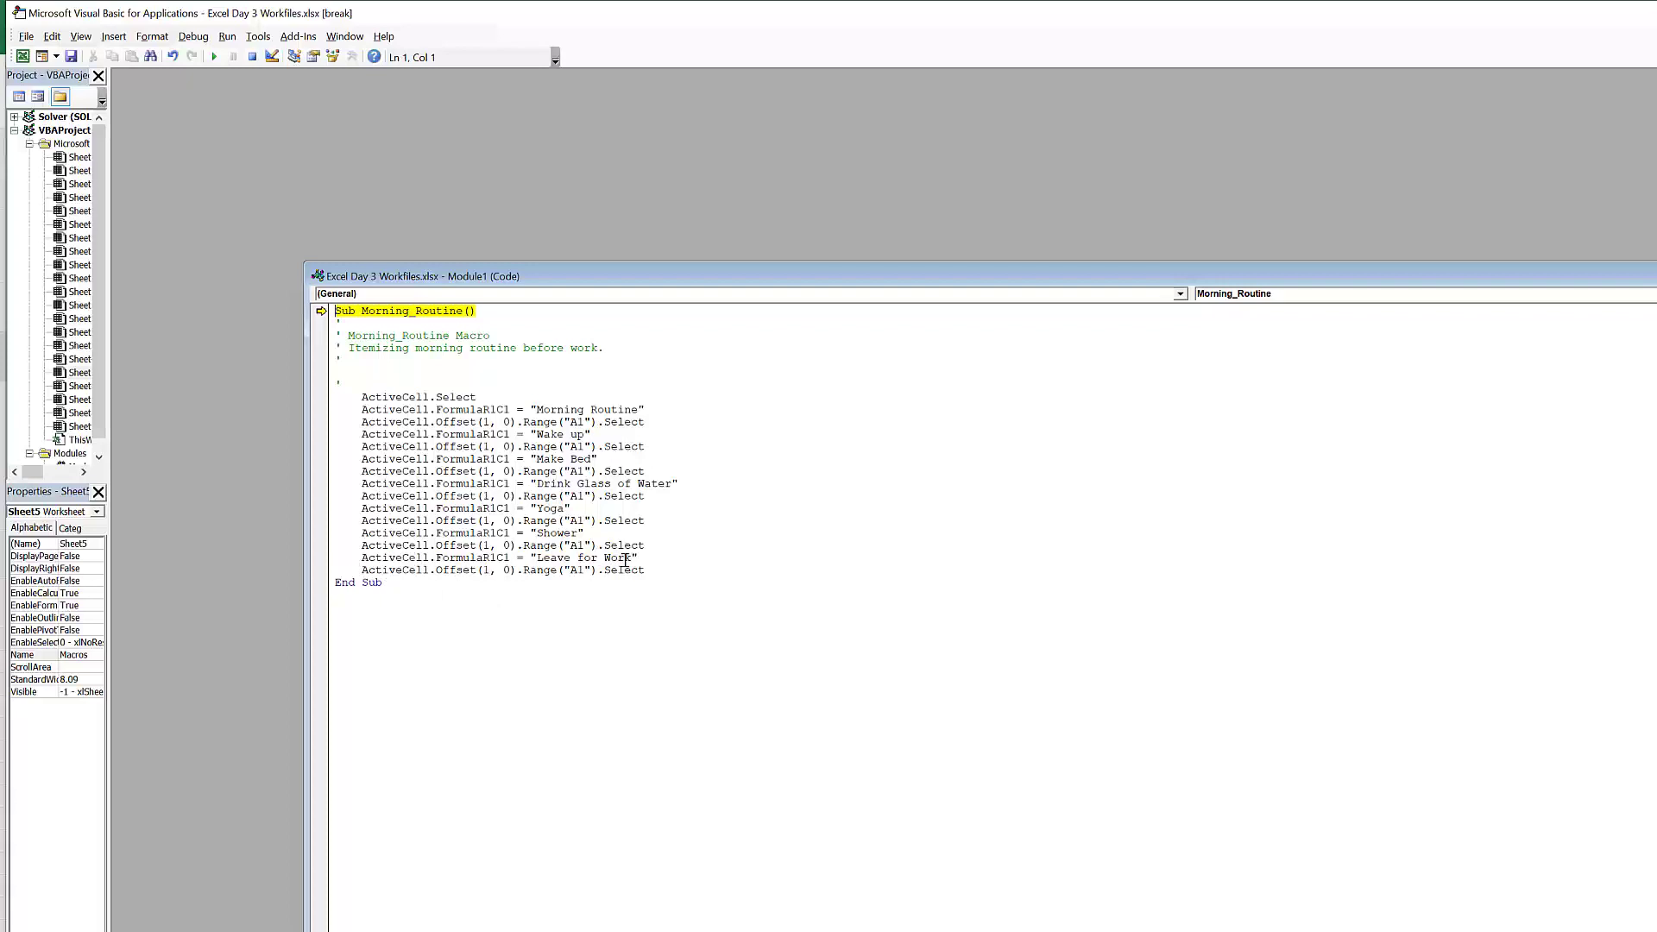
- Comment out the "Leave for Work" line in the Morning_Routine code
{"action": "left_click", "coordinate": [344, 559]}
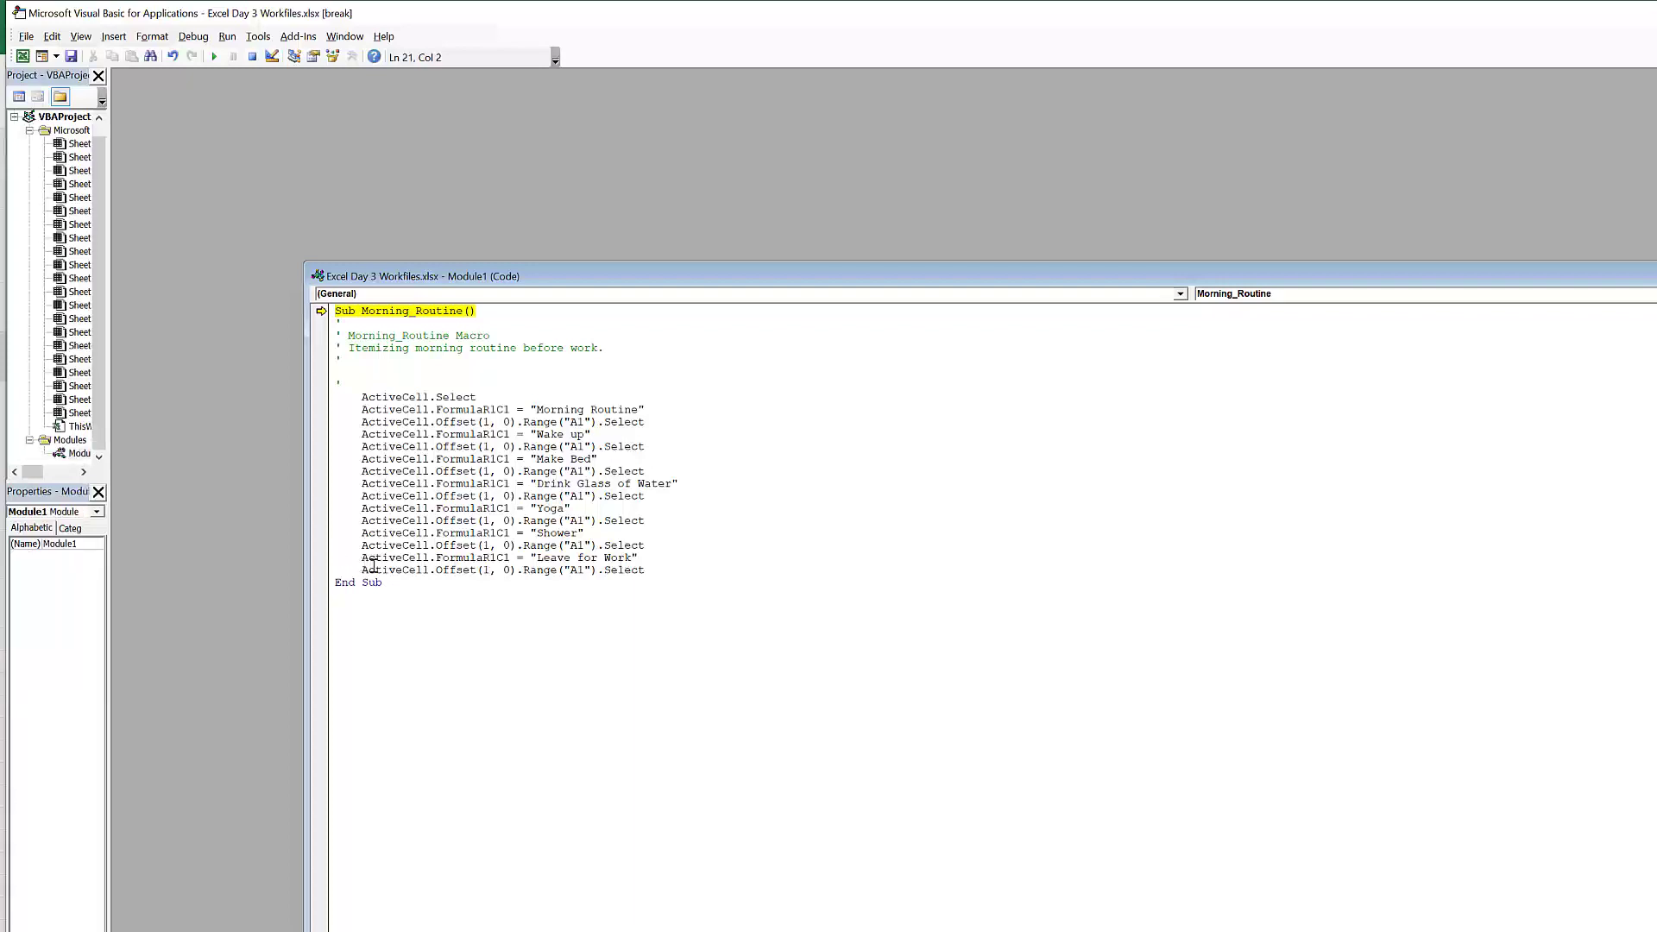
{"action": "type", "text": "'"}
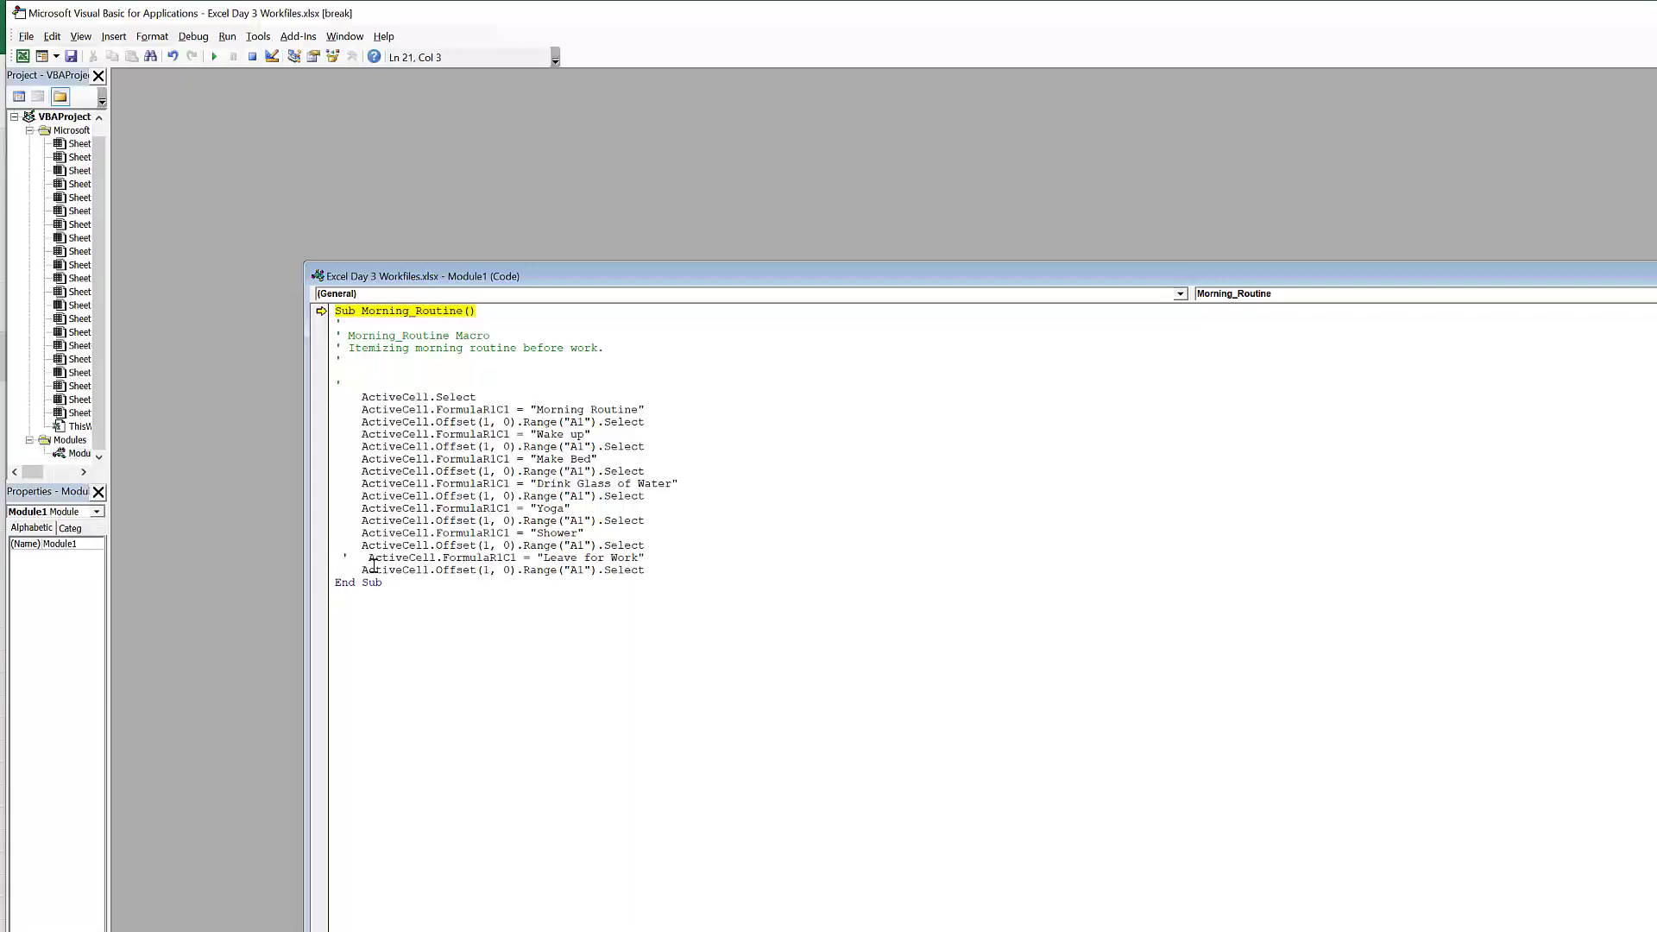
{"action": "left_click", "coordinate": [512, 692]}
- Run the edited macro from the Visual Basic editor and return to the Excel worksheet to view its output
{"action": "left_click", "coordinate": [214, 57]}
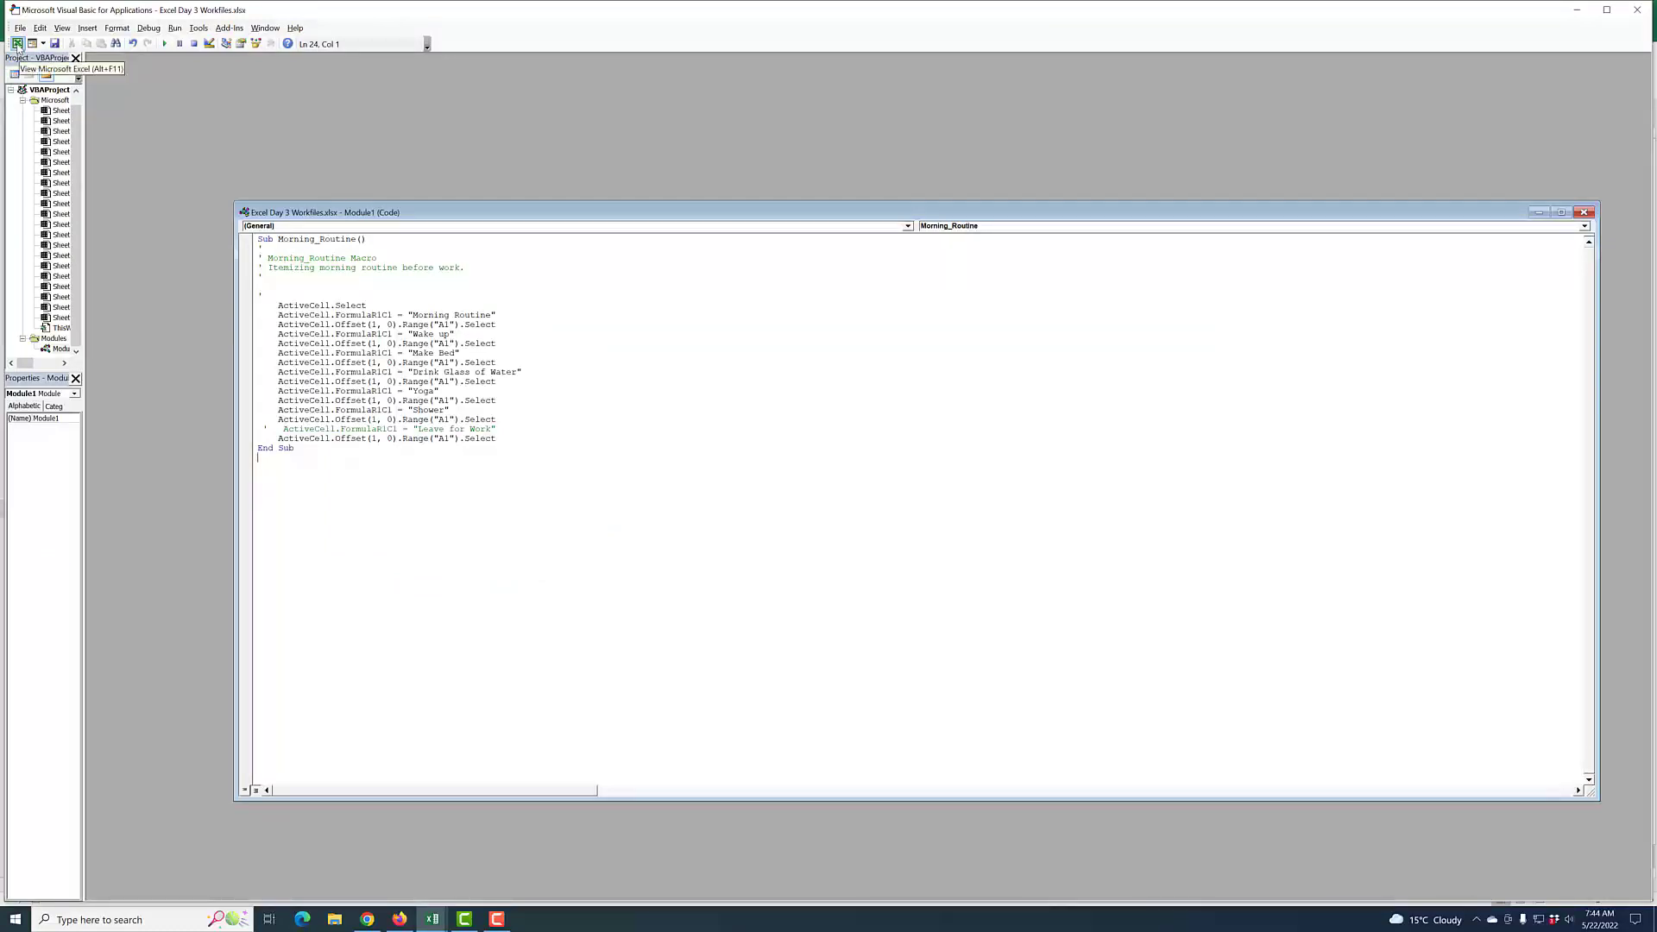
{"action": "left_click", "coordinate": [17, 45]}
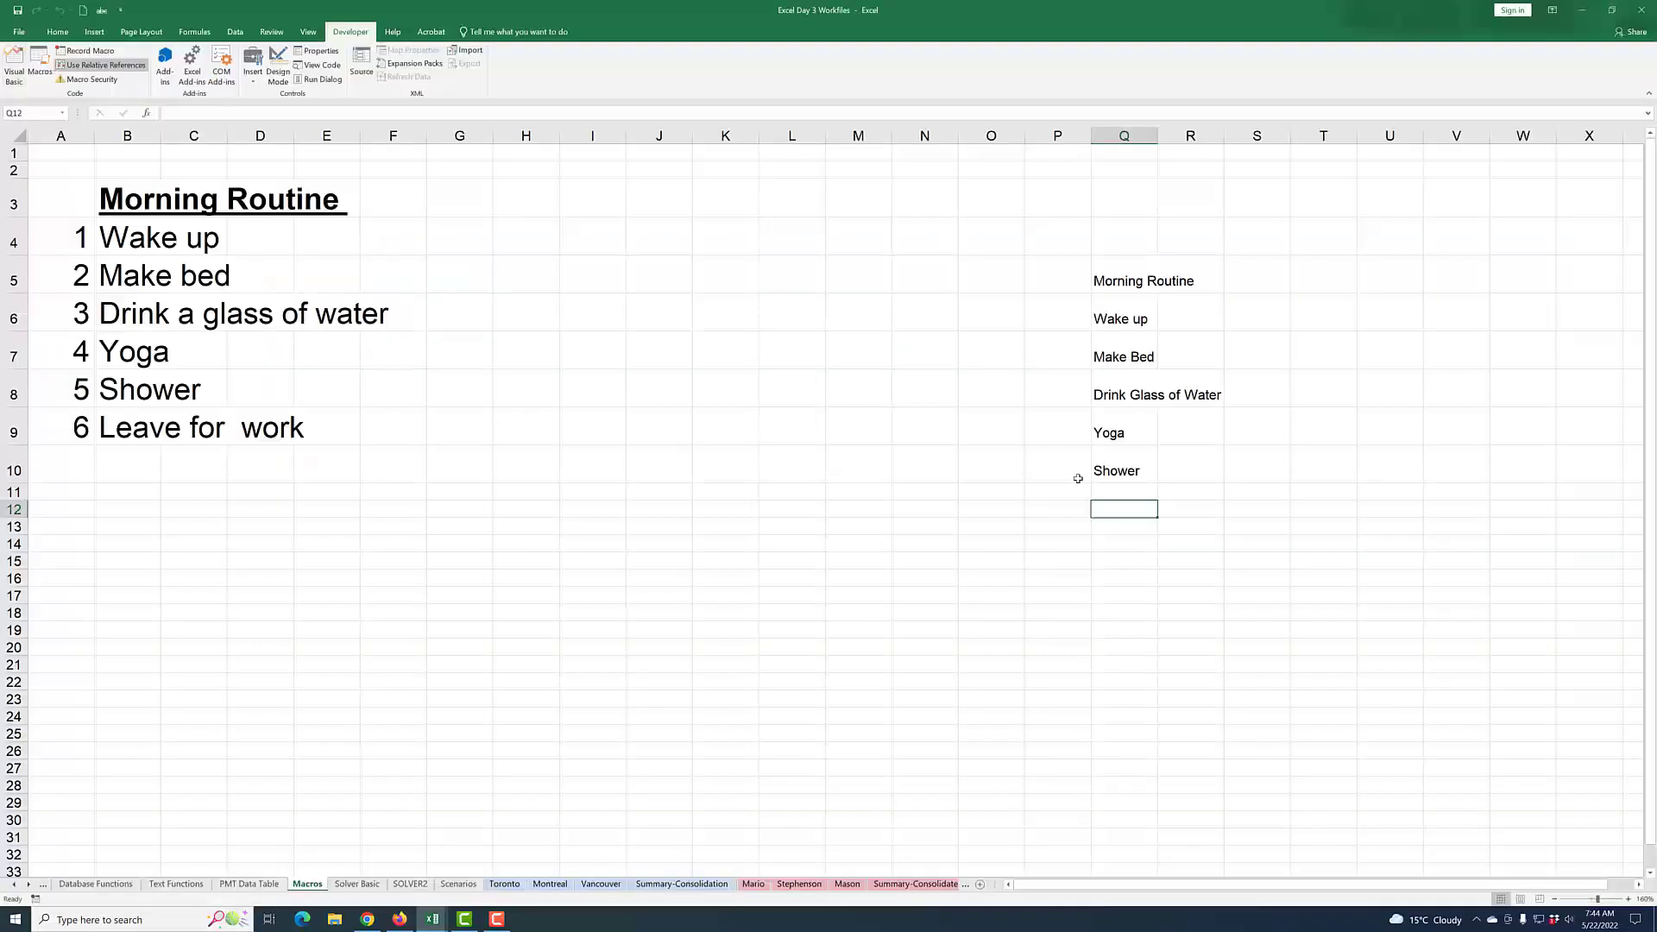
{"action": "left_click", "coordinate": [1144, 545]}
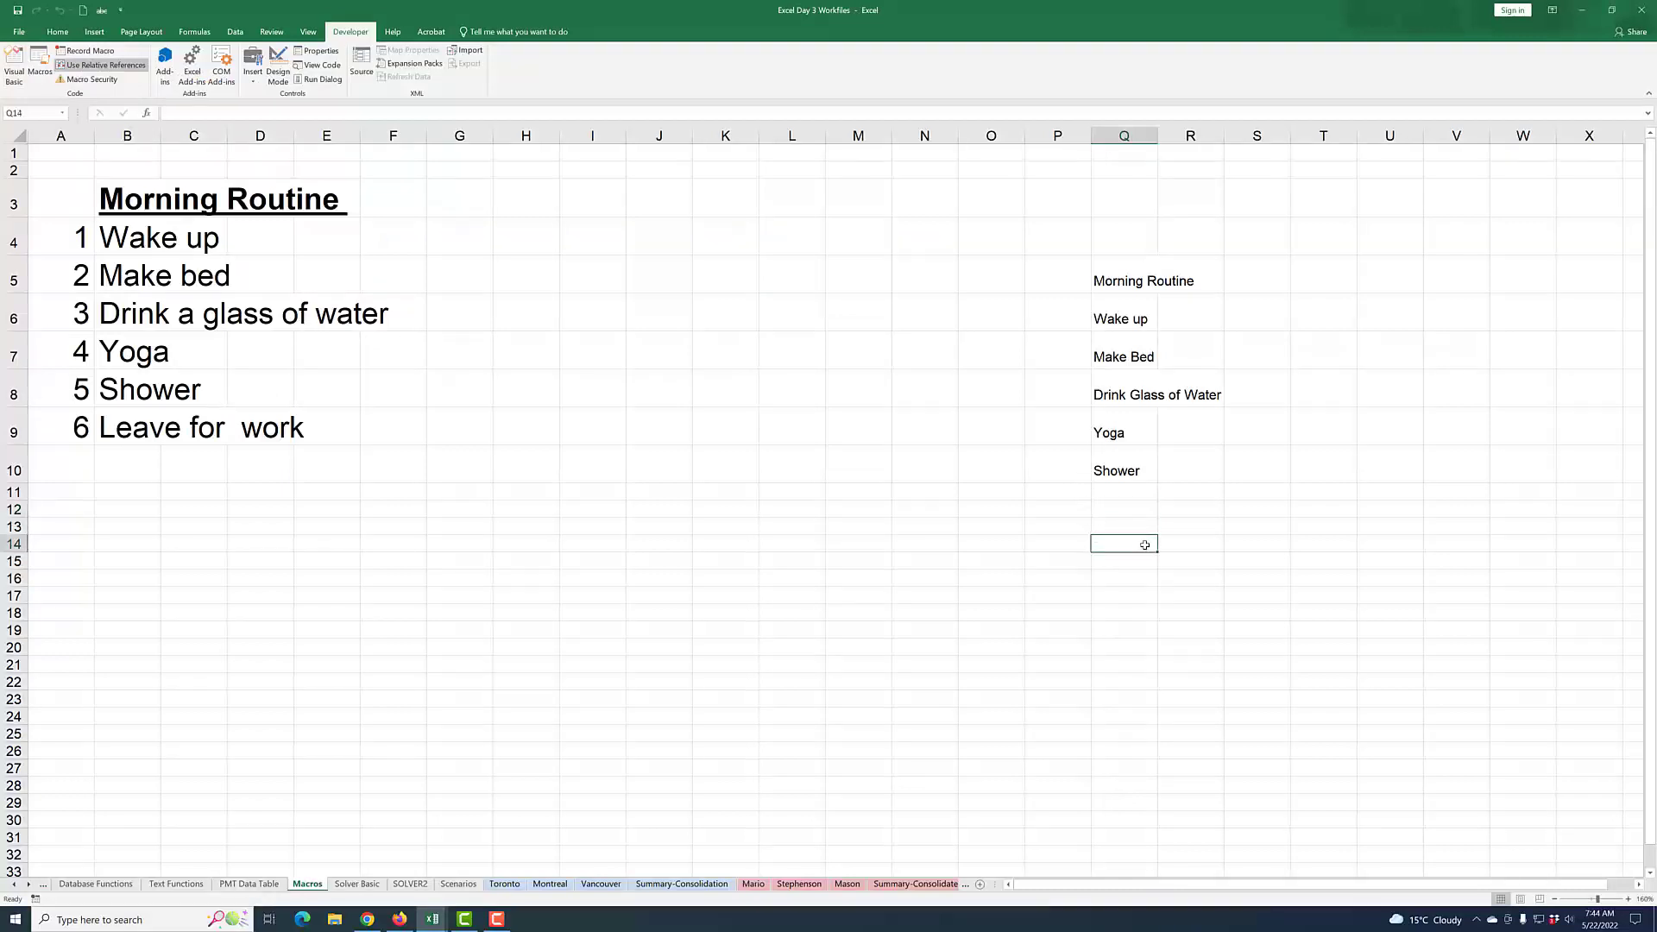
- Delete the morning routine list from cells Q5:Q11
{"action": "left_click", "coordinate": [1112, 498]}
{"action": "left_click_drag", "start_coordinate": [1112, 498], "coordinate": [1130, 280]}
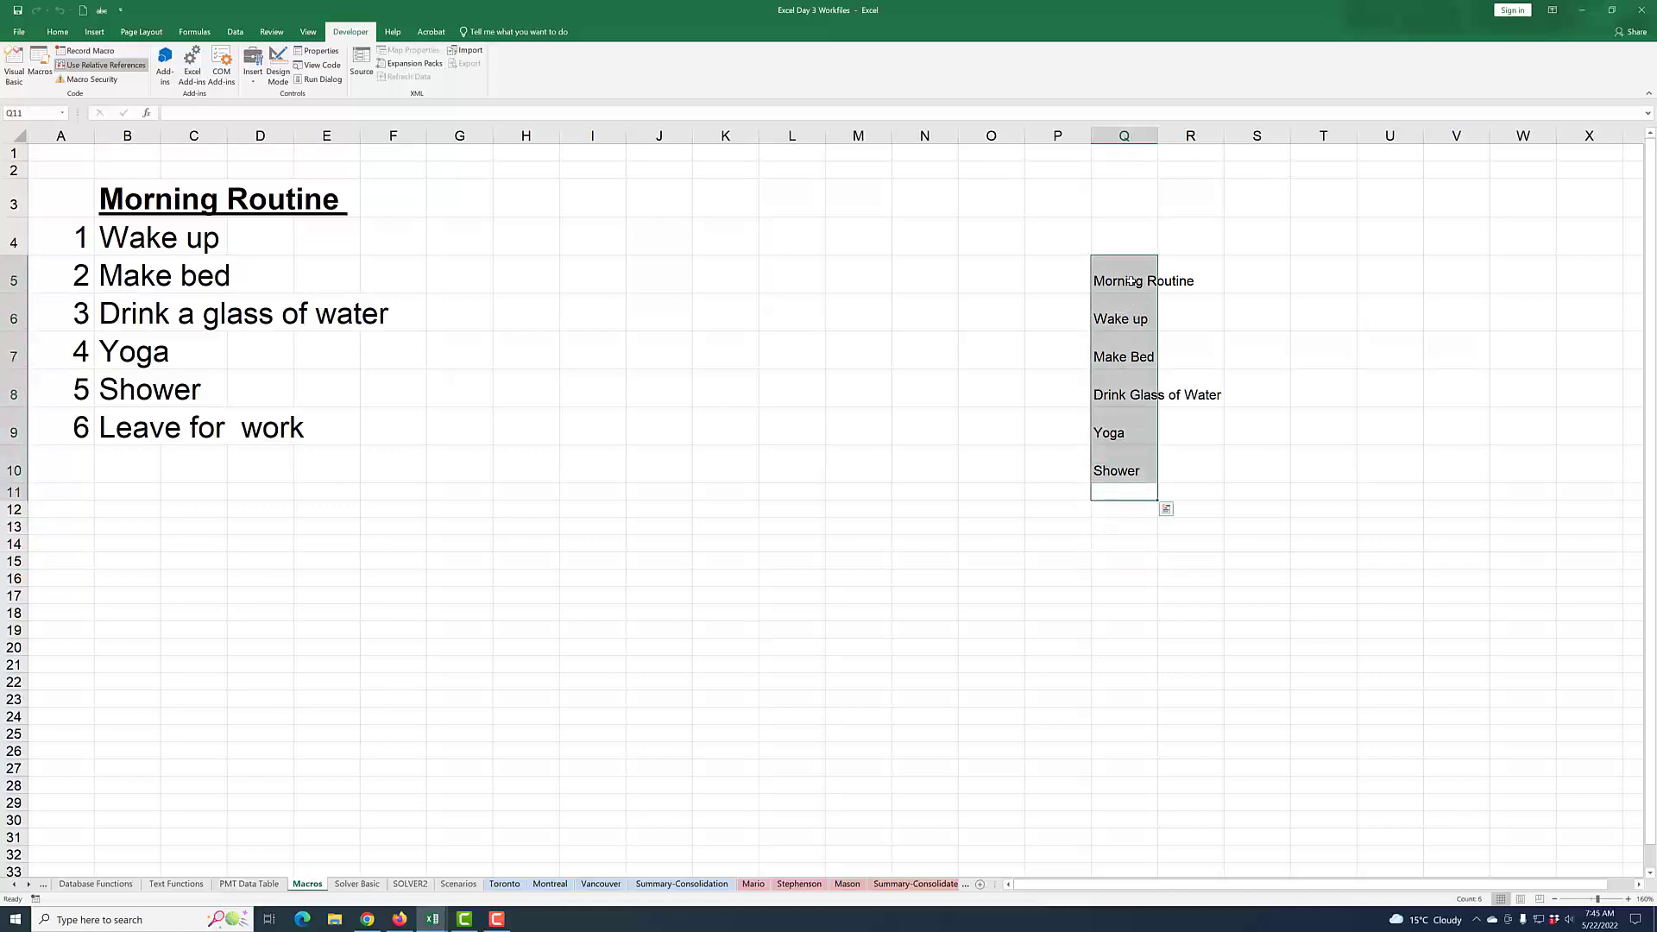
{"action": "key", "text": "Delete"}
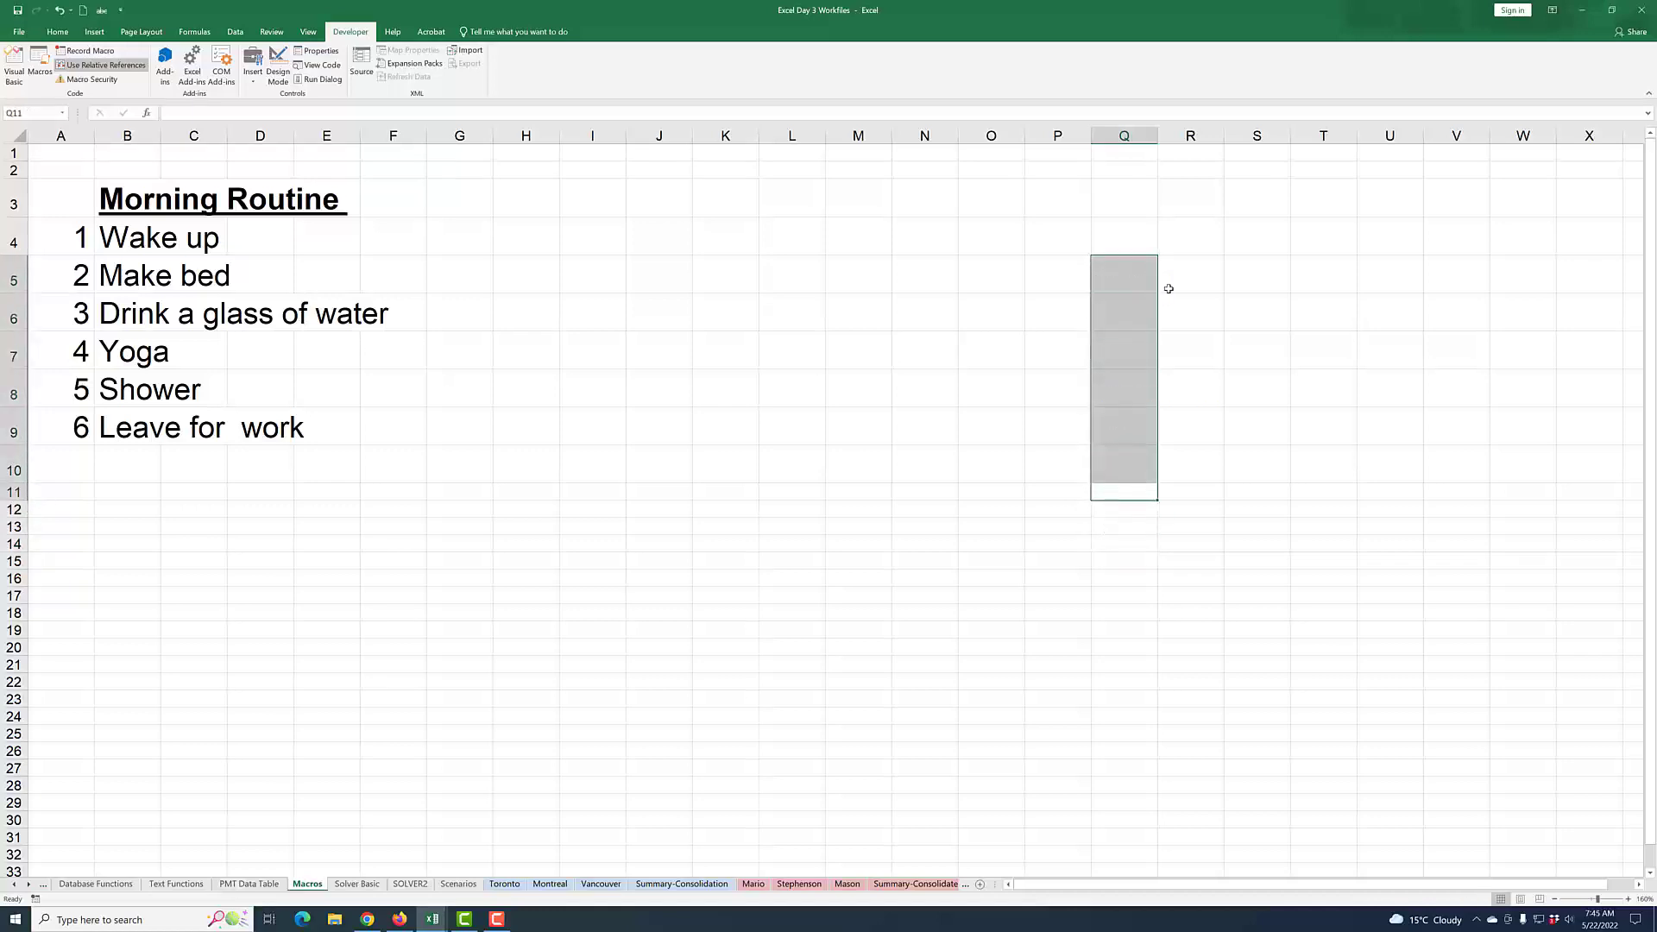
- Run the Morning_Routine macro with cell P1 as the starting cell
{"action": "left_click", "coordinate": [1169, 284]}
{"action": "left_click", "coordinate": [1126, 156]}
{"action": "left_click", "coordinate": [1088, 155]}
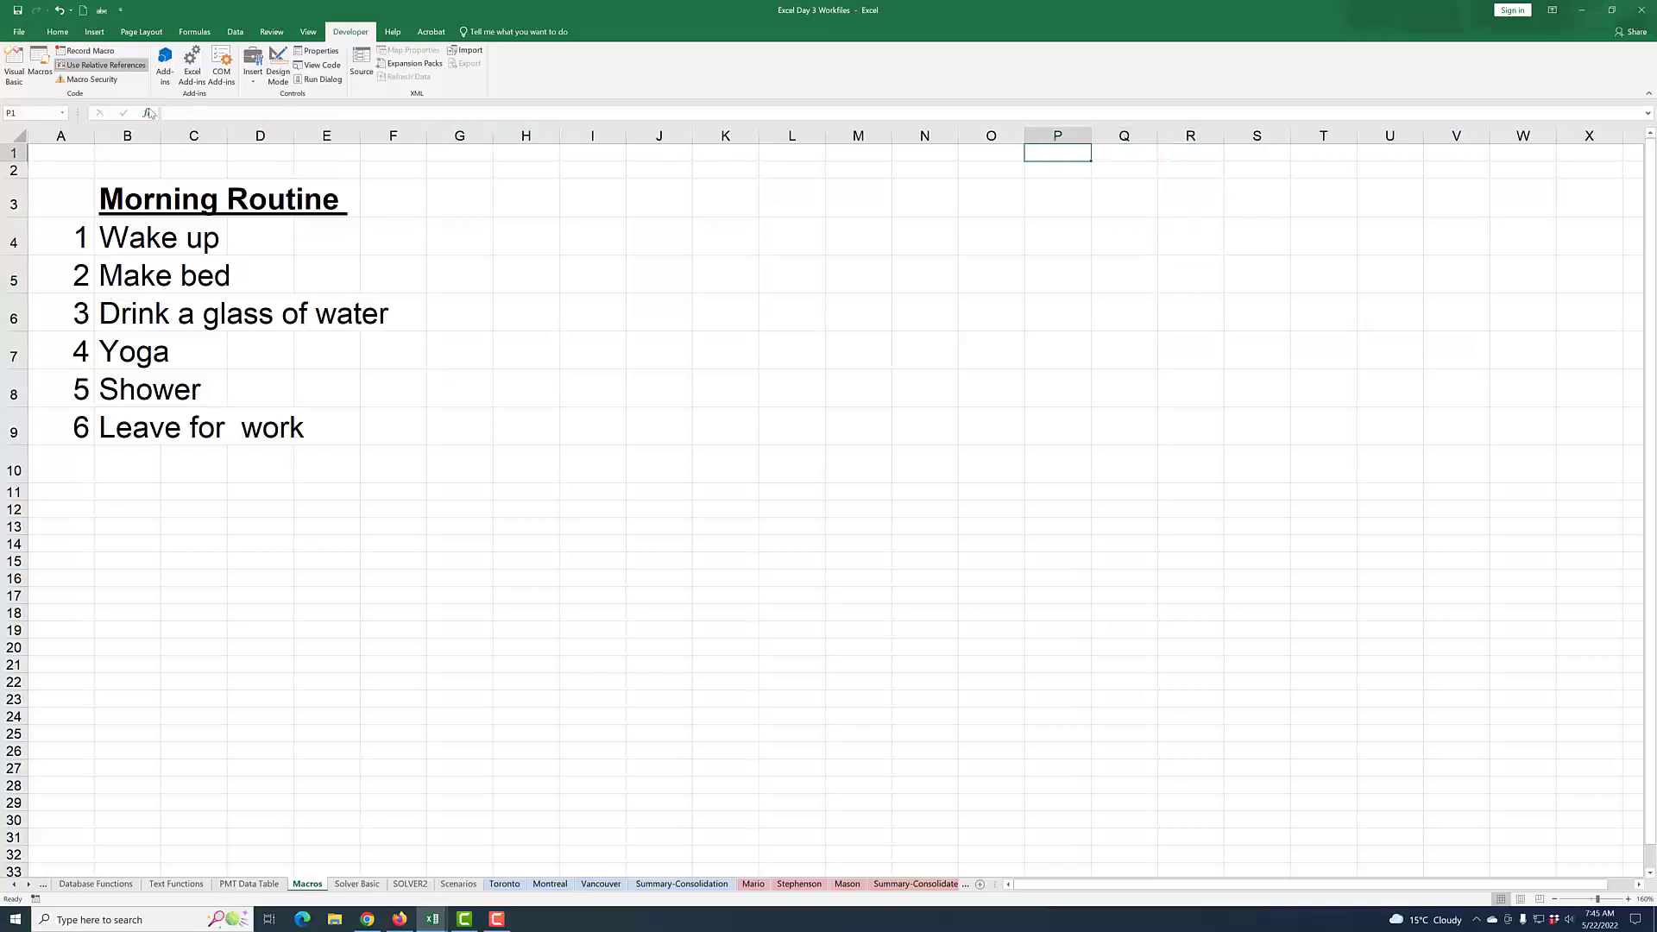
{"action": "left_click", "coordinate": [37, 78]}
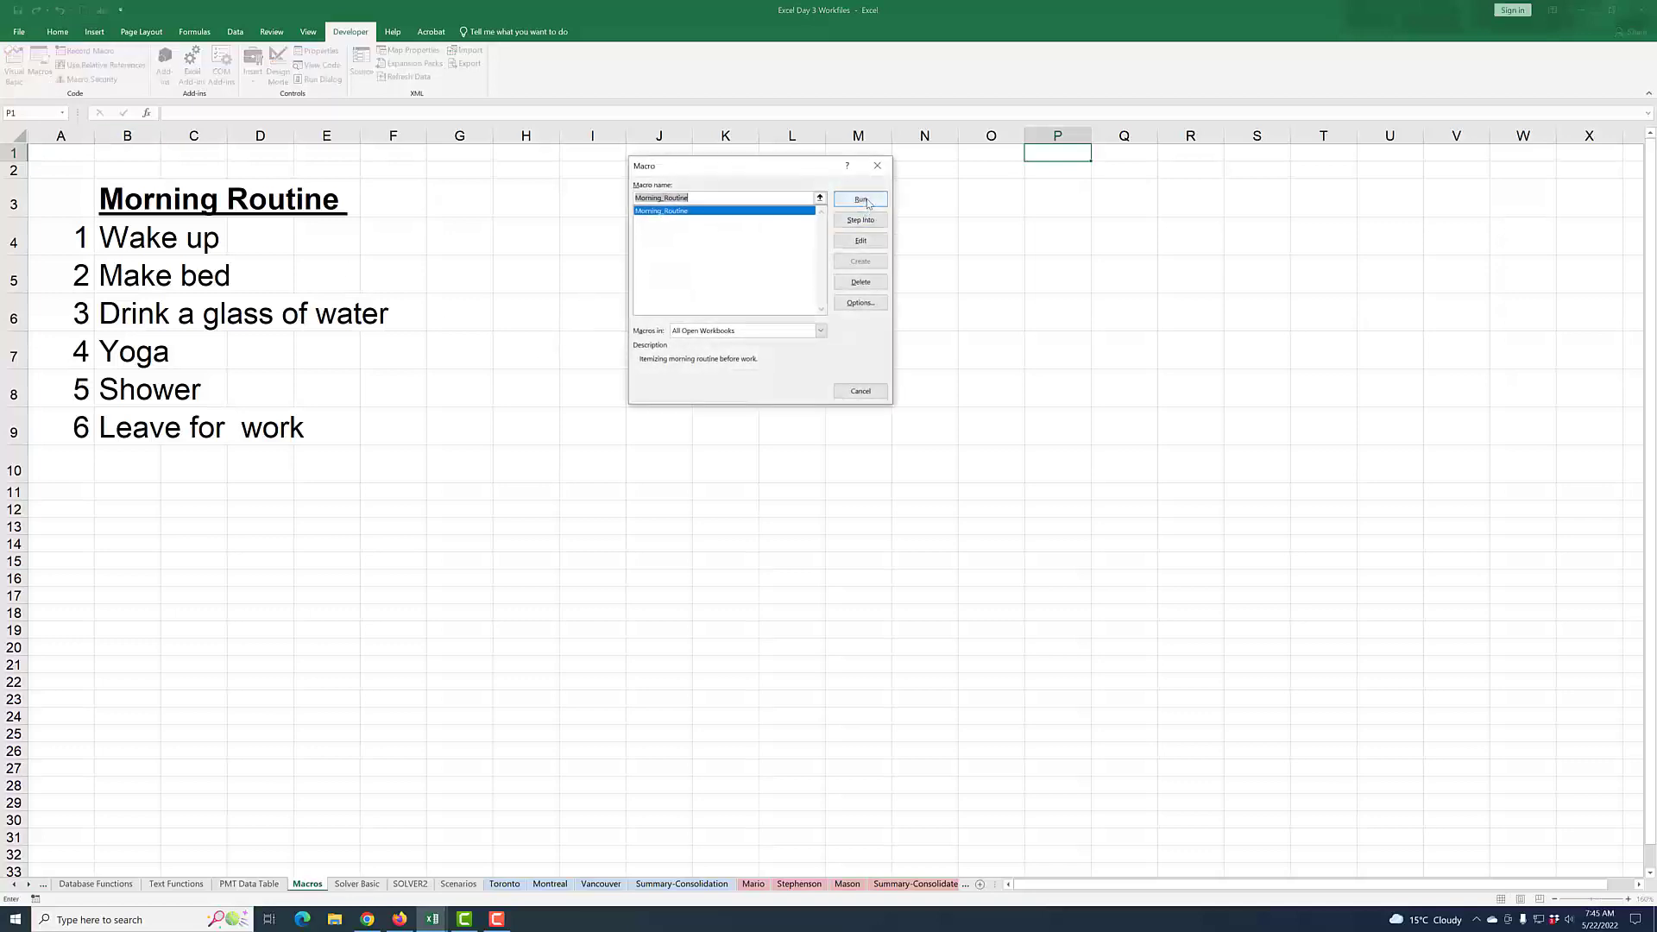
{"action": "left_click", "coordinate": [861, 201]}
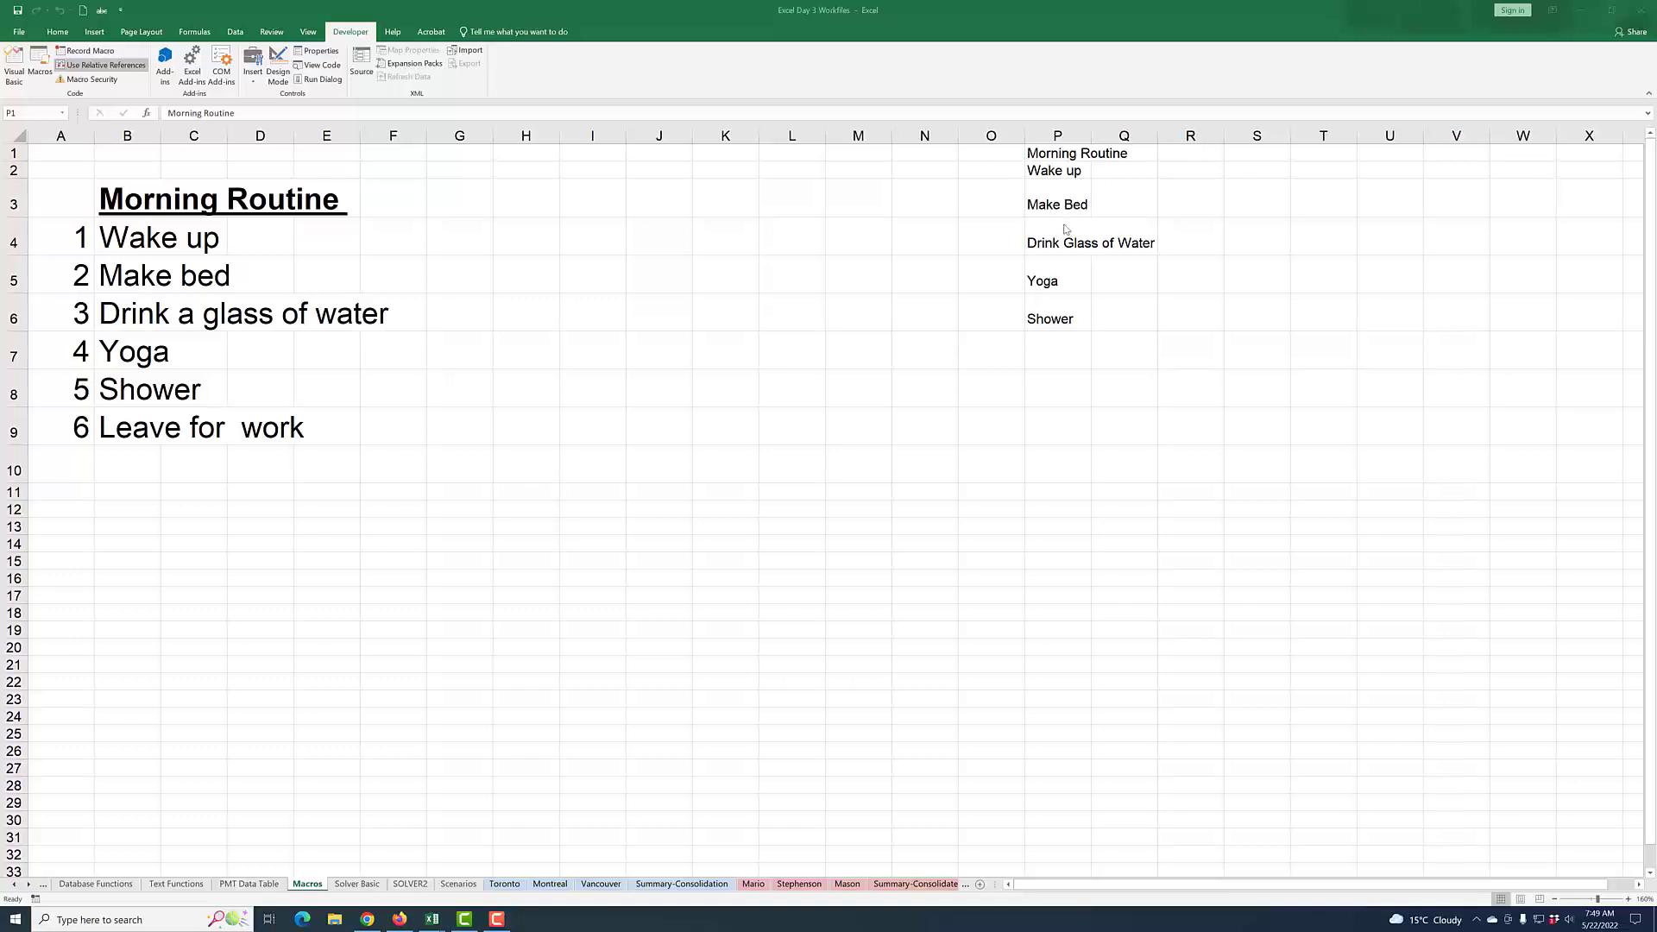
- Start recording a new macro from cell P1, stored in this workbook, with a name beginning "Format_my_"
{"action": "left_click", "coordinate": [1054, 156]}
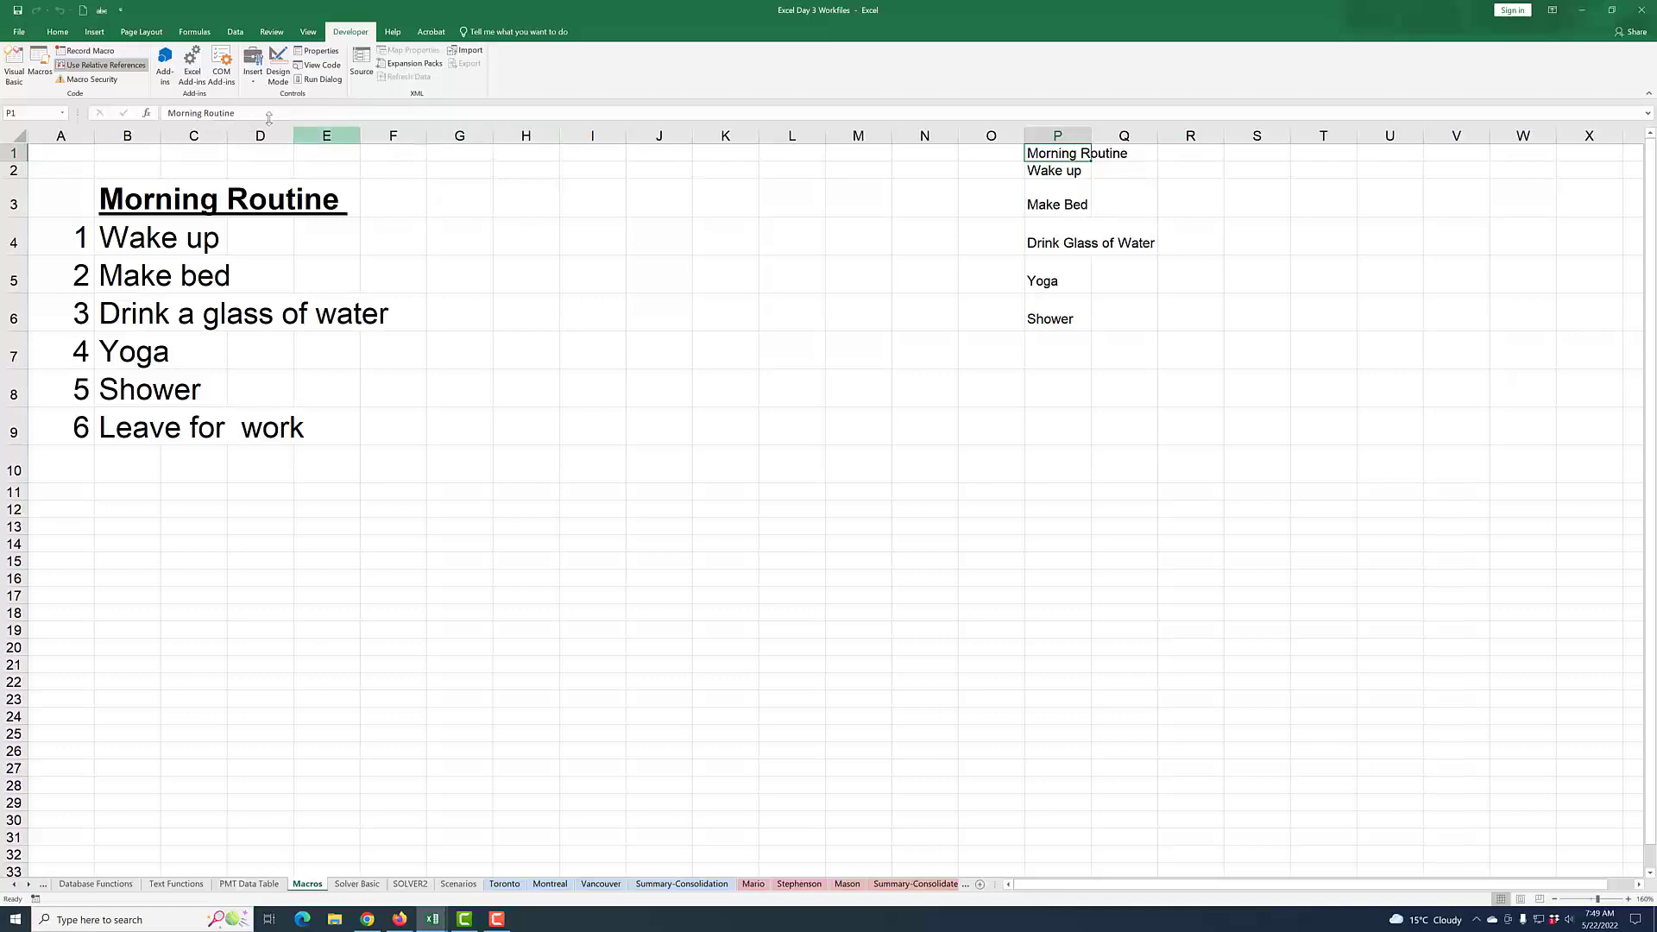
{"action": "left_click", "coordinate": [96, 52]}
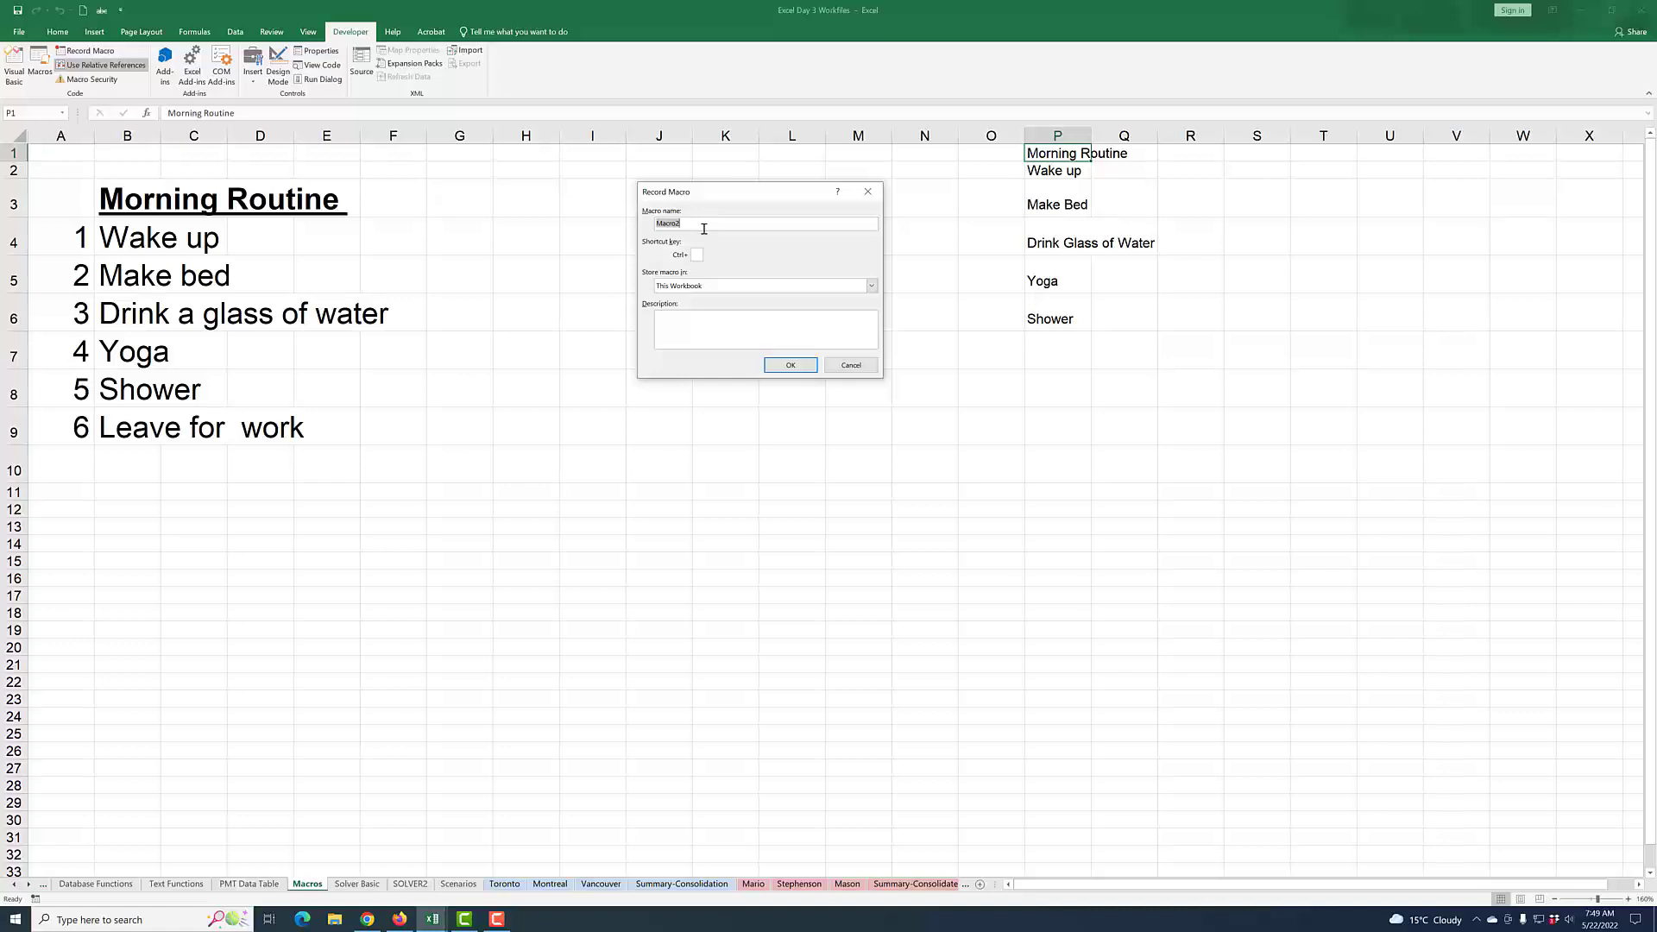
{"action": "type", "text": "Format_my_"}
{"action": "left_click", "coordinate": [701, 255]}
{"action": "left_click", "coordinate": [688, 324]}
{"action": "left_click", "coordinate": [791, 366]}
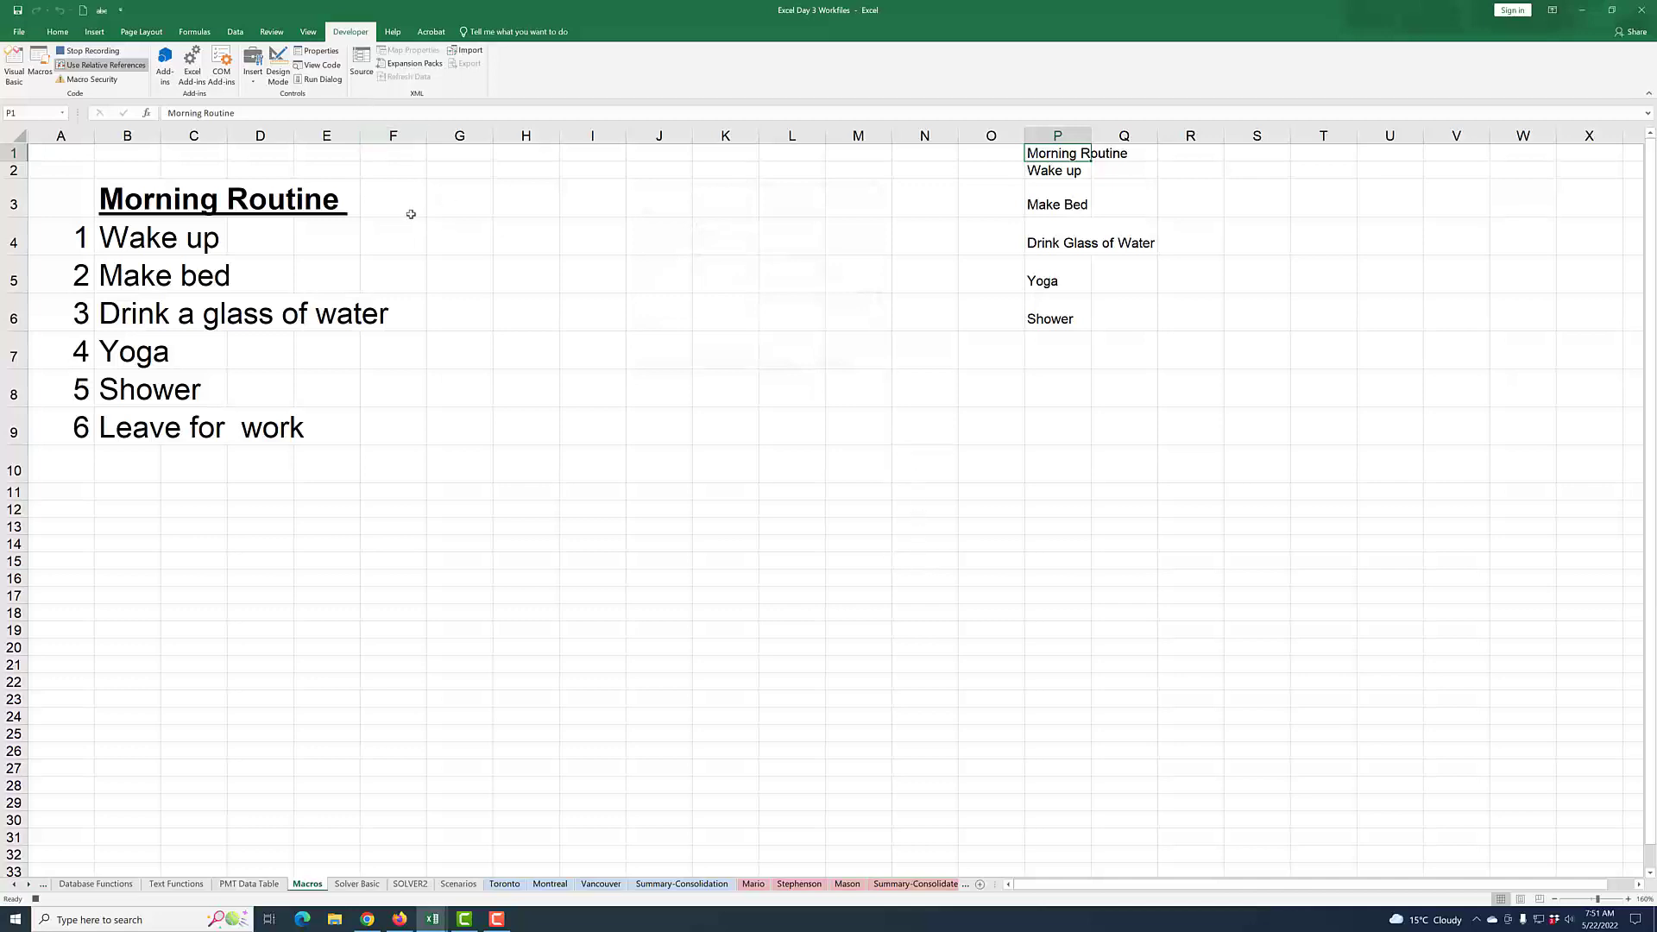
- Format the "Morning Routine" heading in P1 as 20-point, underlined and bold
{"action": "left_click", "coordinate": [54, 35]}
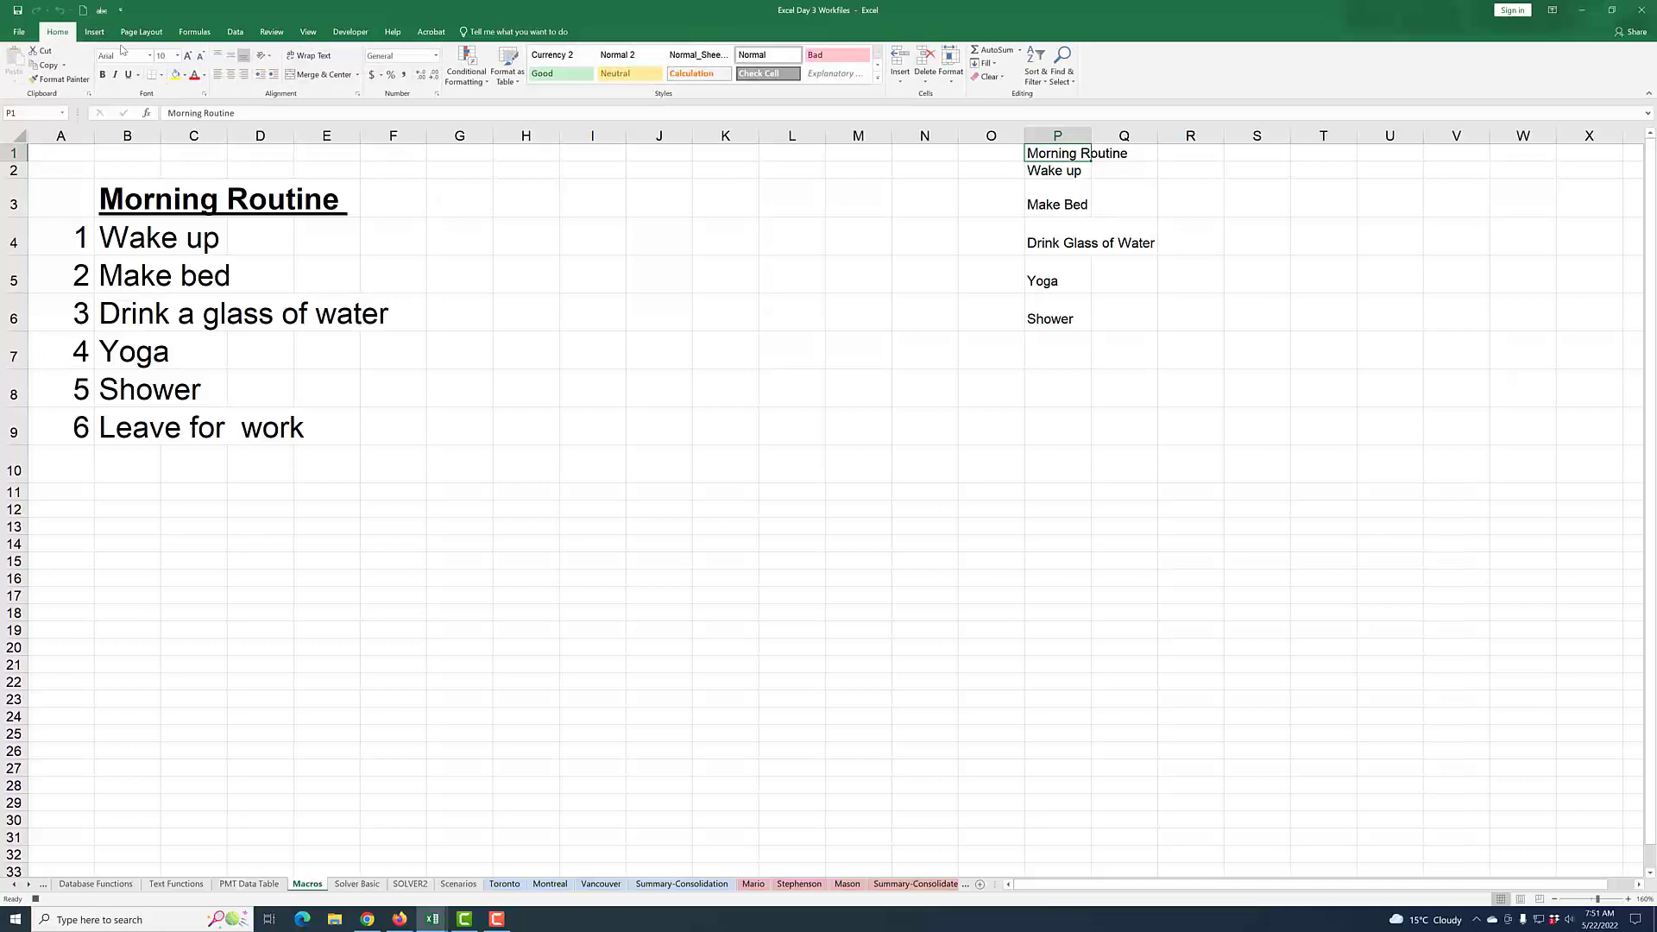
{"action": "left_click", "coordinate": [177, 56]}
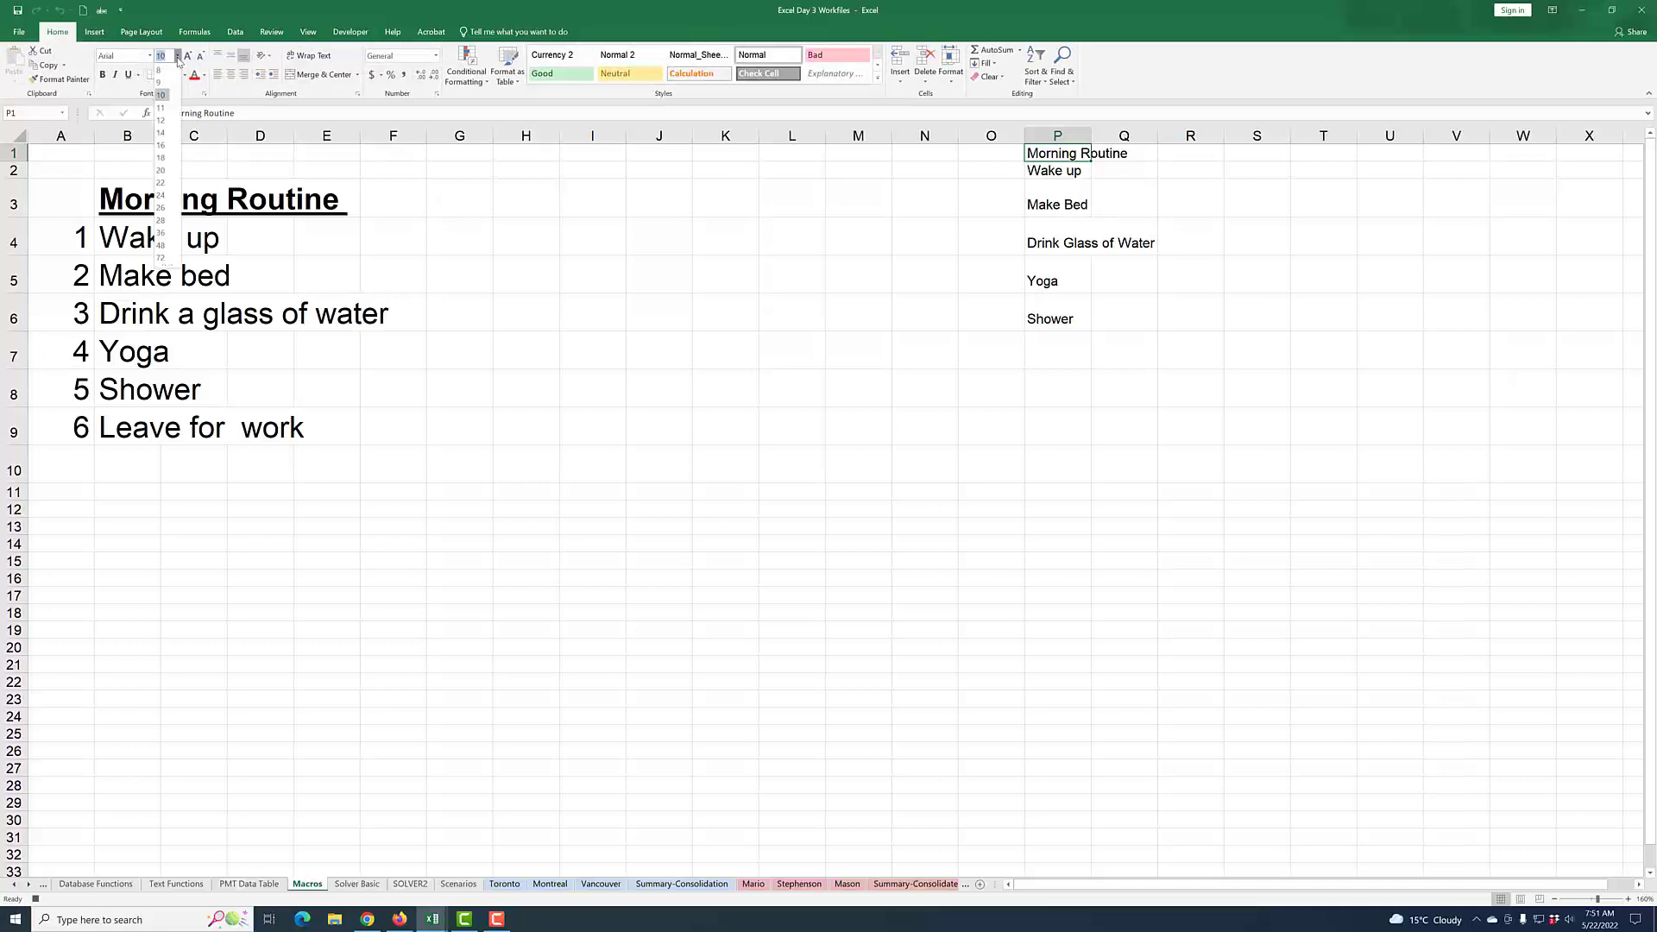
{"action": "left_click", "coordinate": [166, 174]}
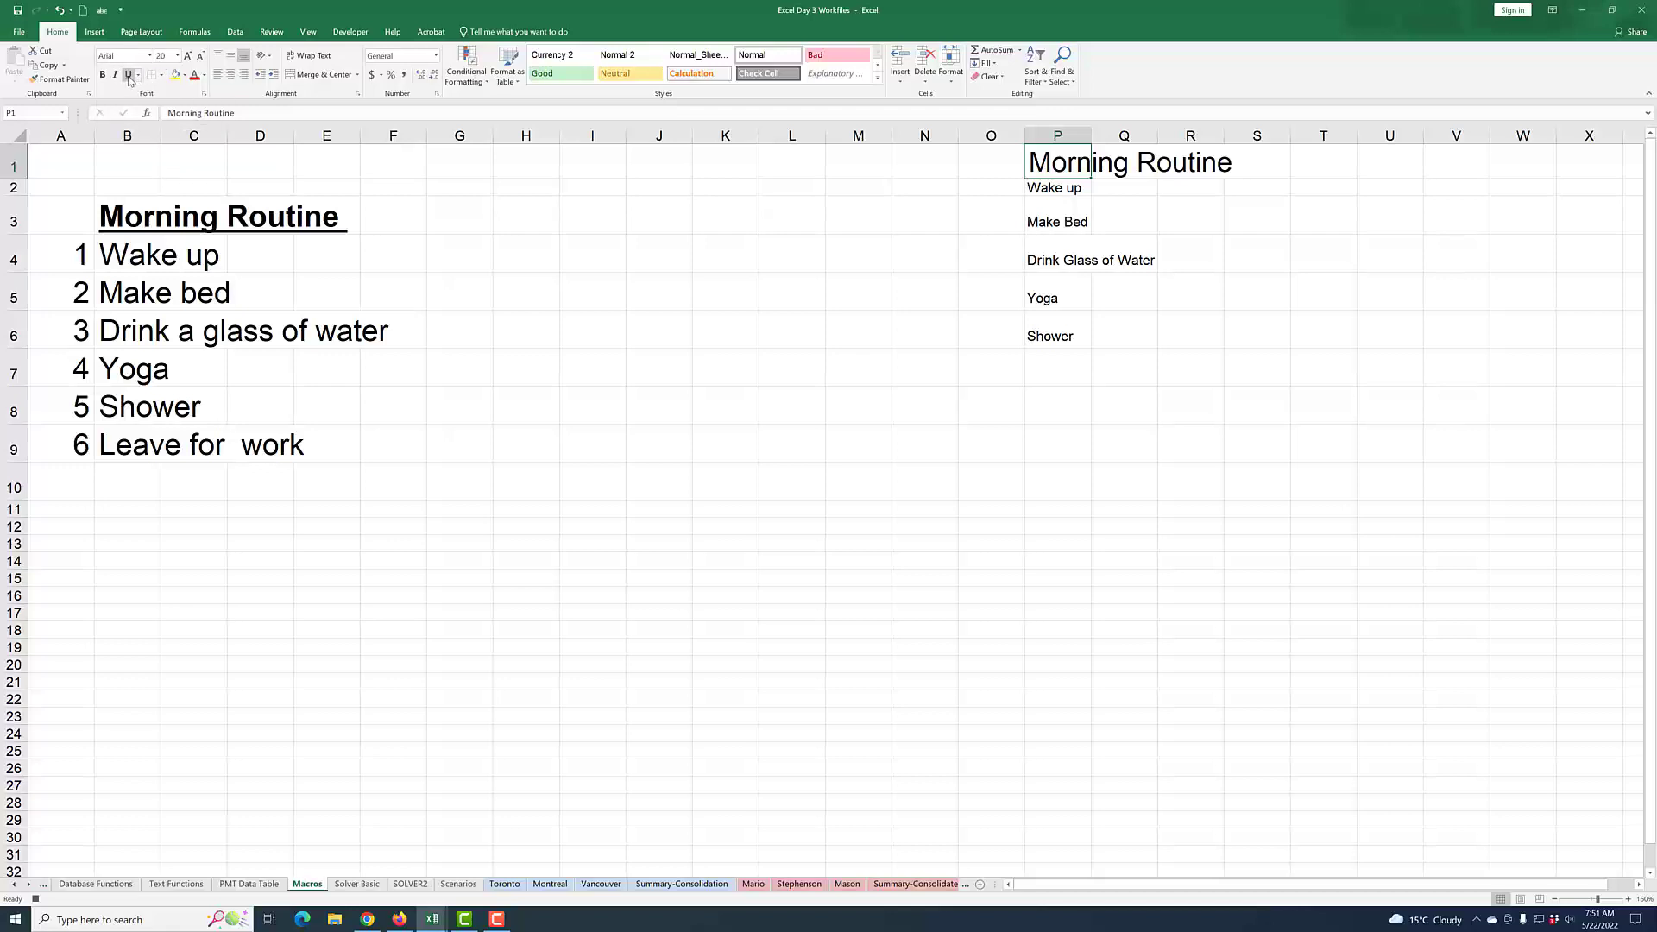
{"action": "left_click", "coordinate": [128, 75]}
{"action": "left_click", "coordinate": [104, 76]}
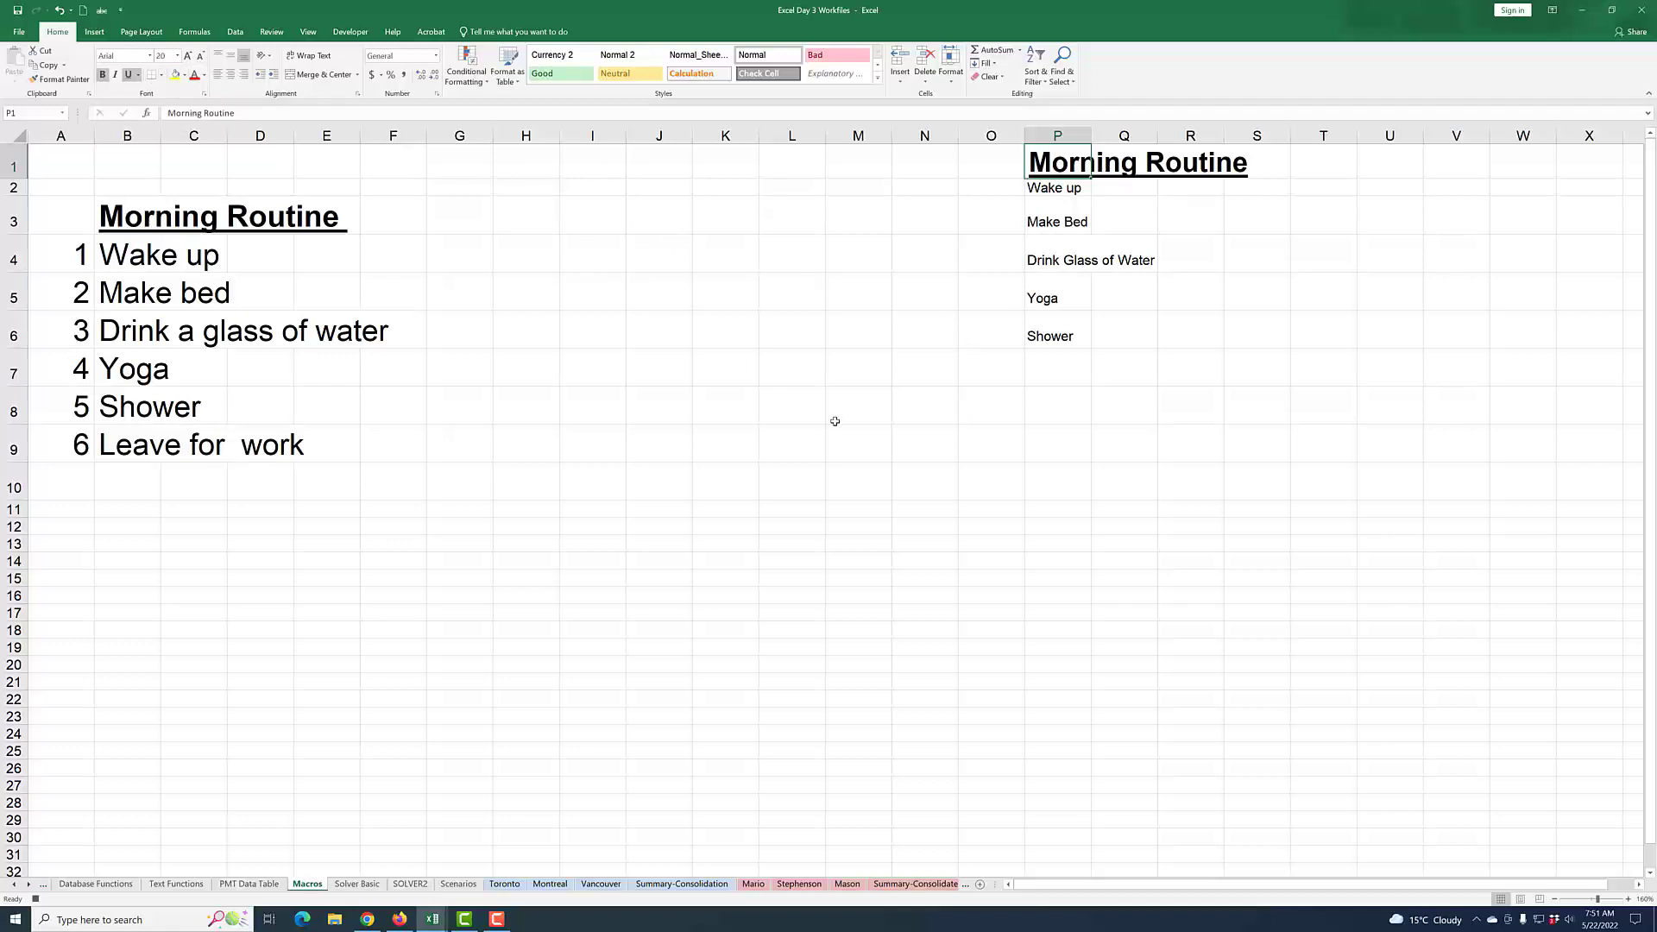
- Format "Wake up" in P2 as 12-point Bauhaus 93 with a dark orange font color
{"action": "key", "text": "Down"}
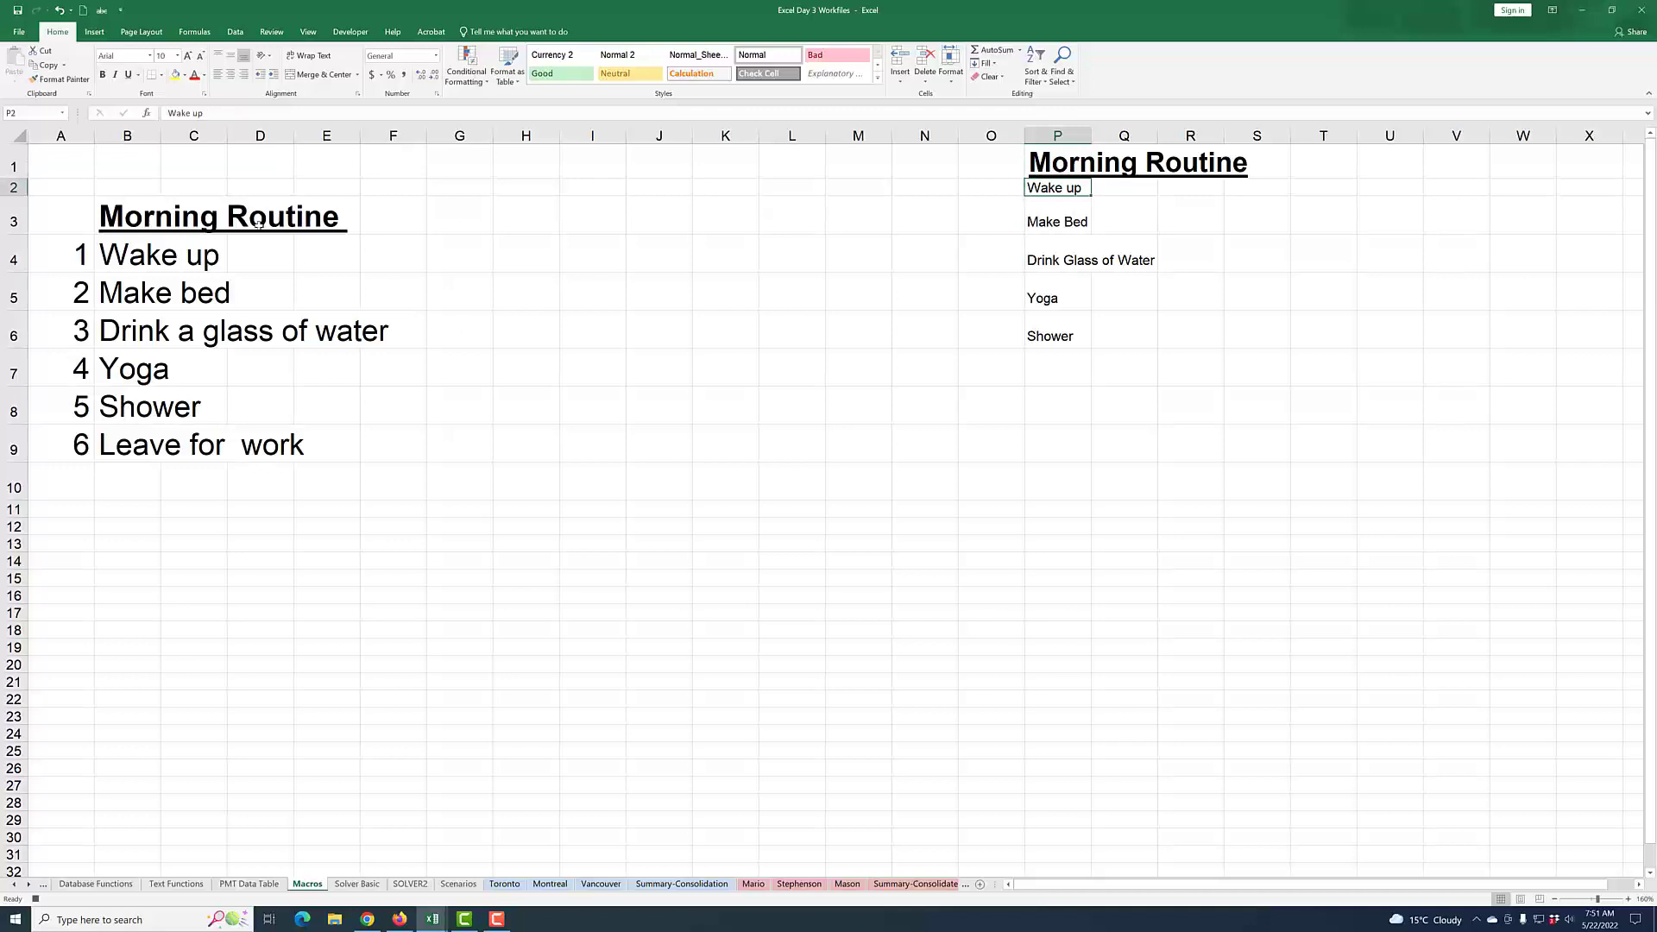
{"action": "left_click", "coordinate": [177, 56]}
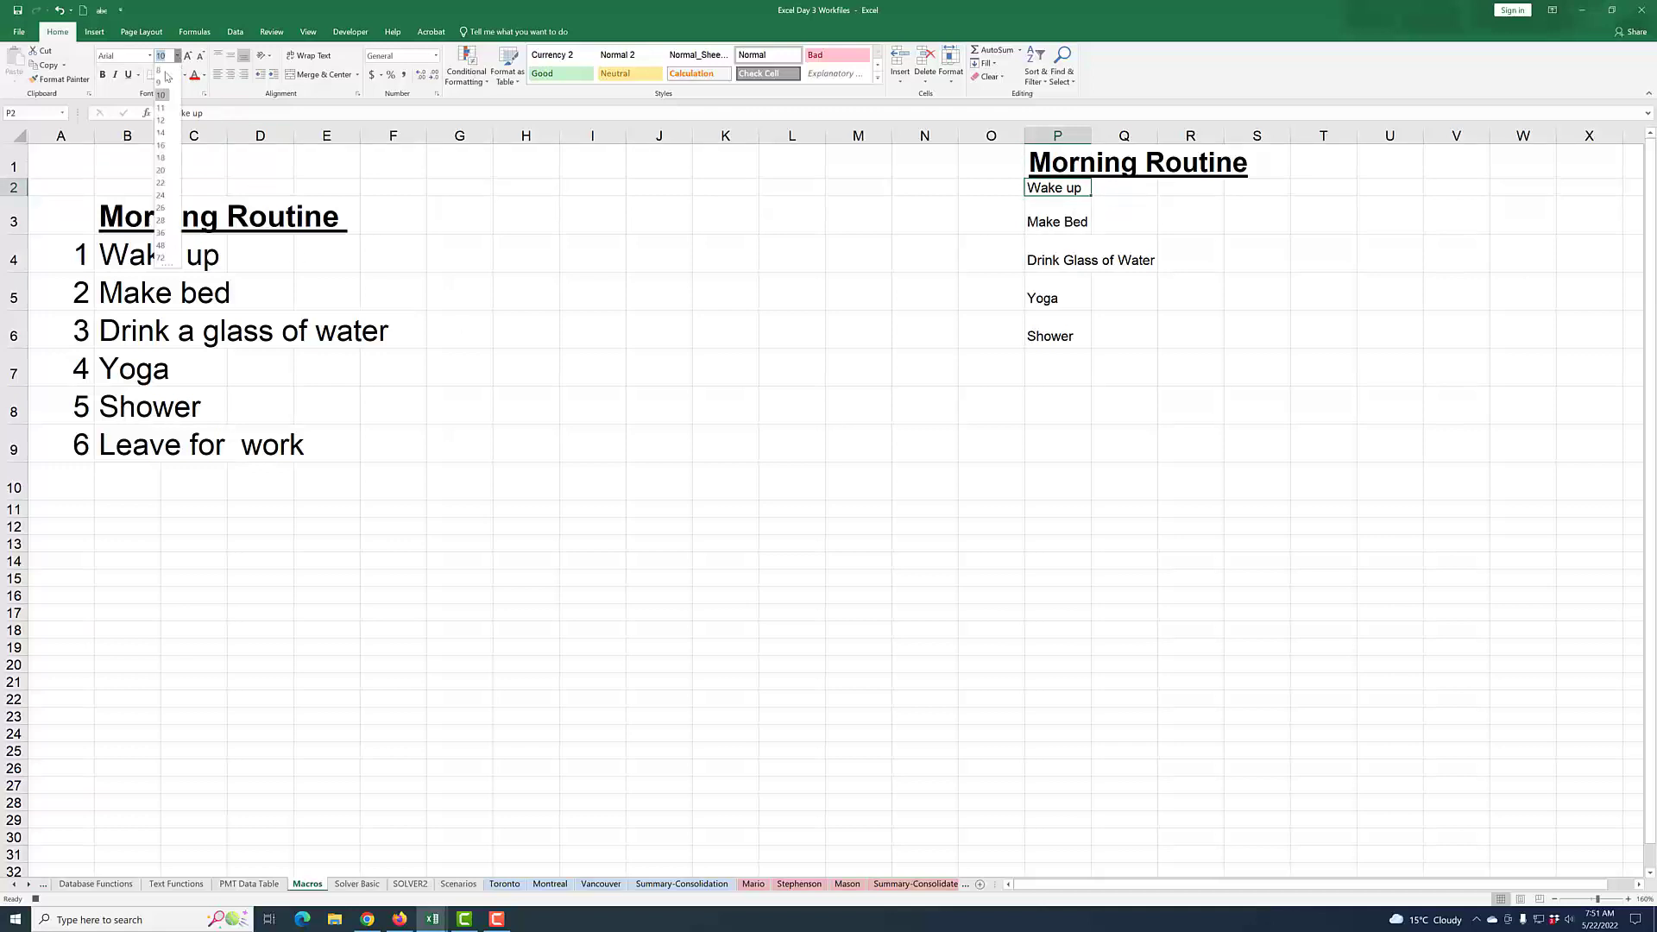
{"action": "left_click", "coordinate": [162, 120]}
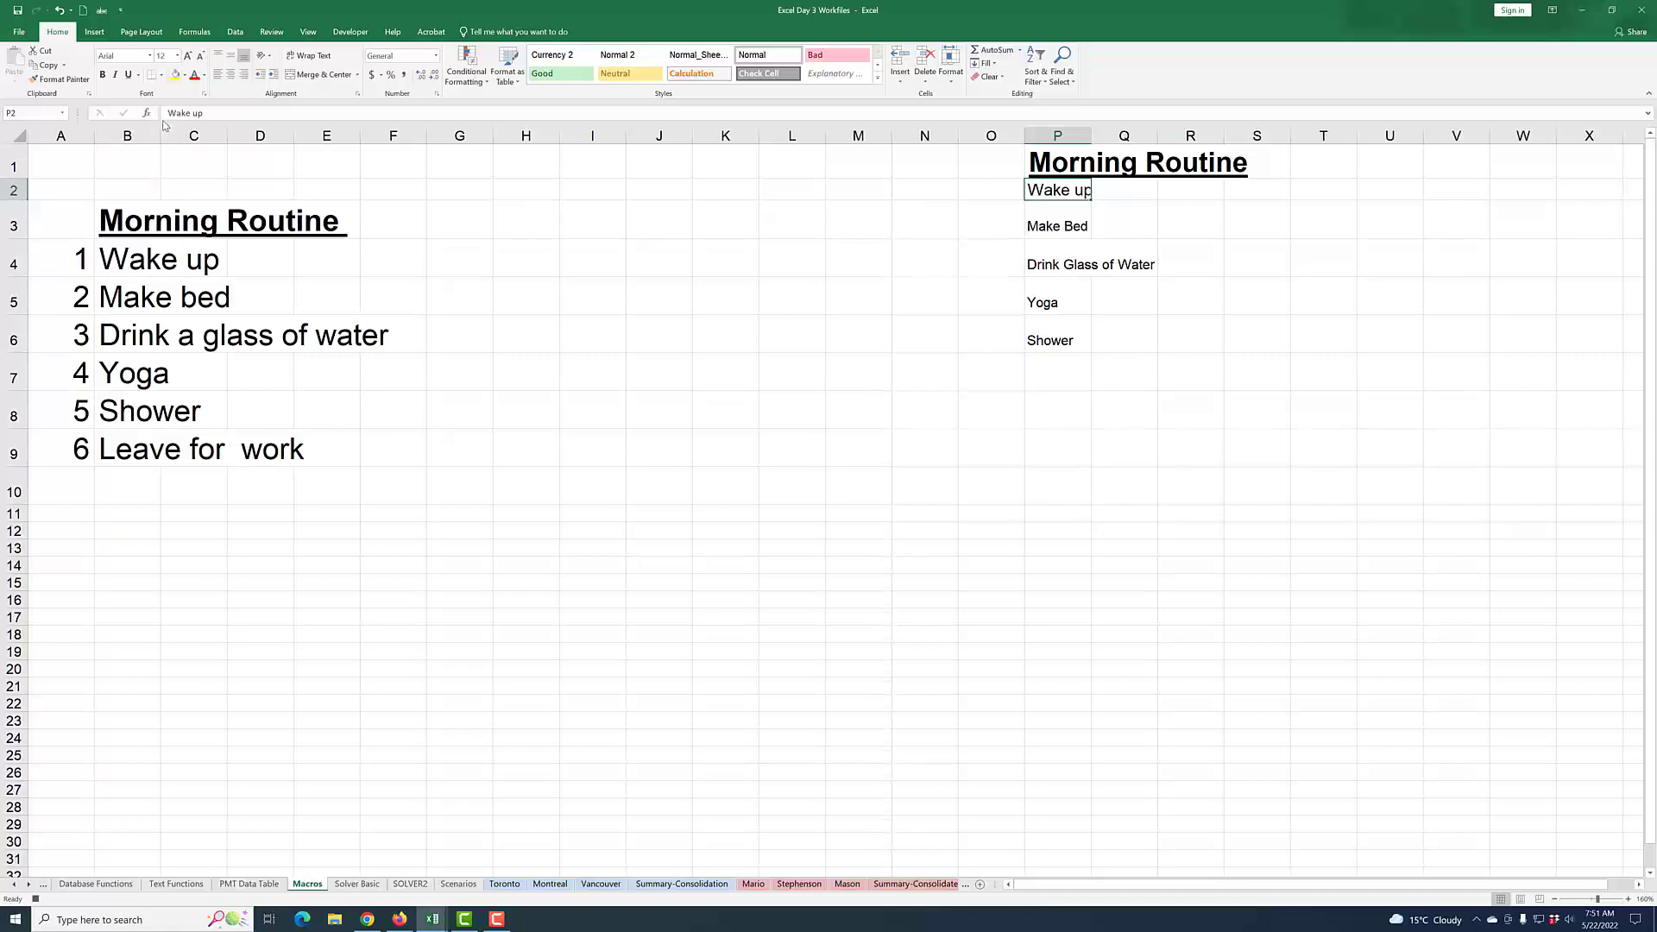
{"action": "left_click", "coordinate": [149, 56]}
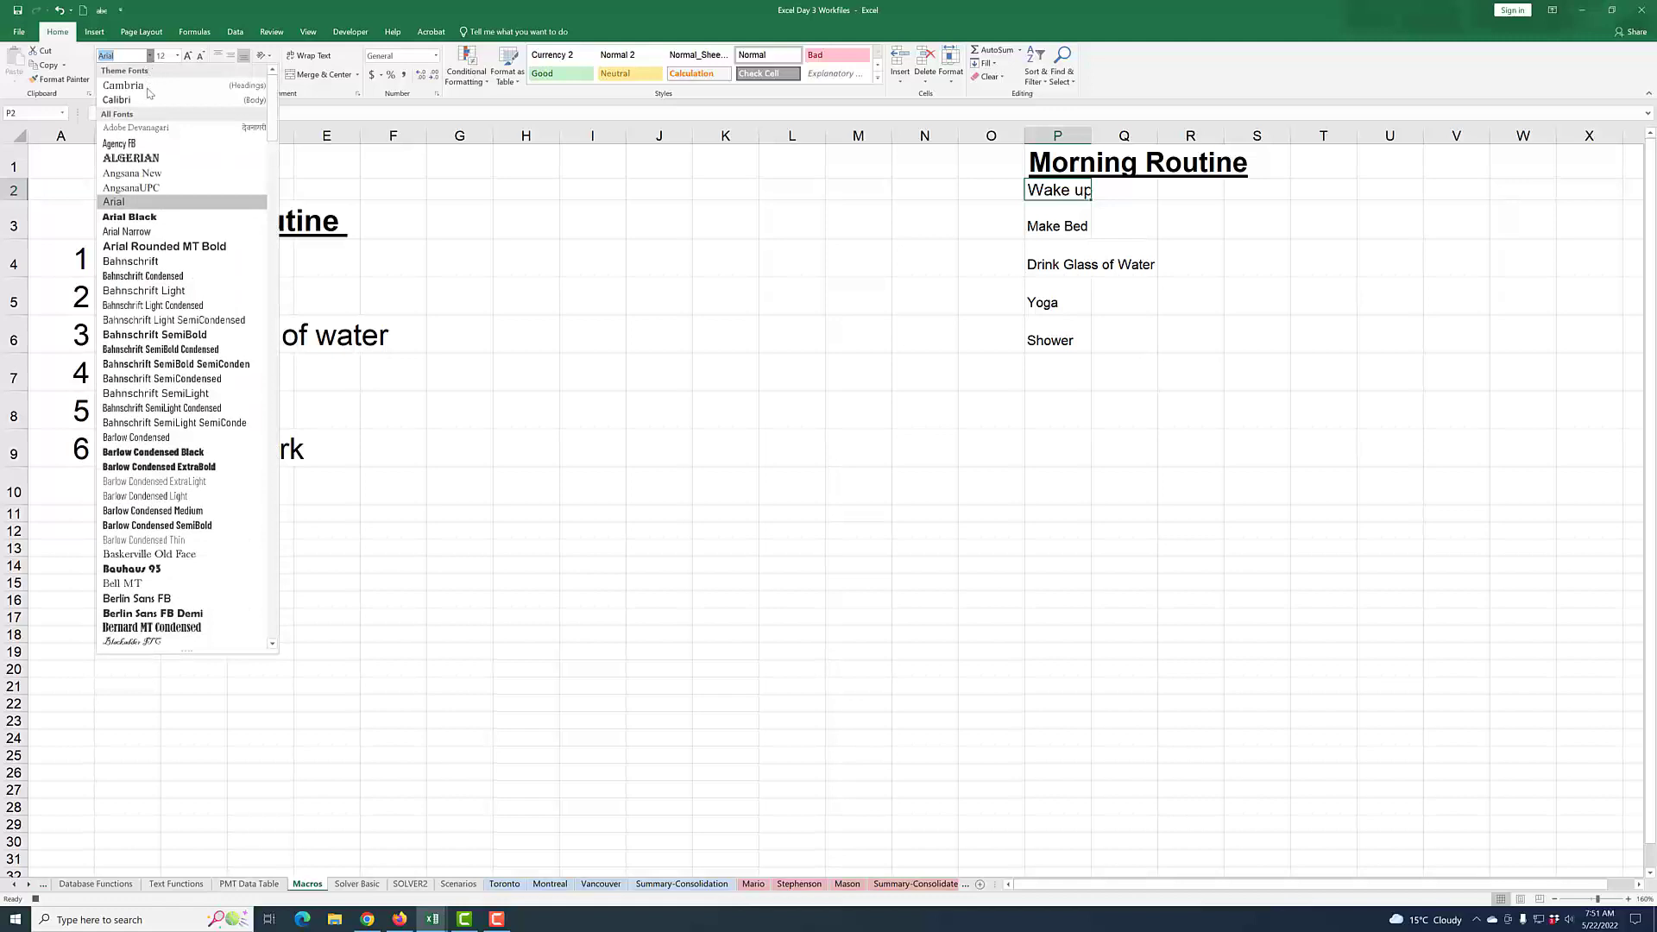
{"action": "left_click", "coordinate": [138, 569]}
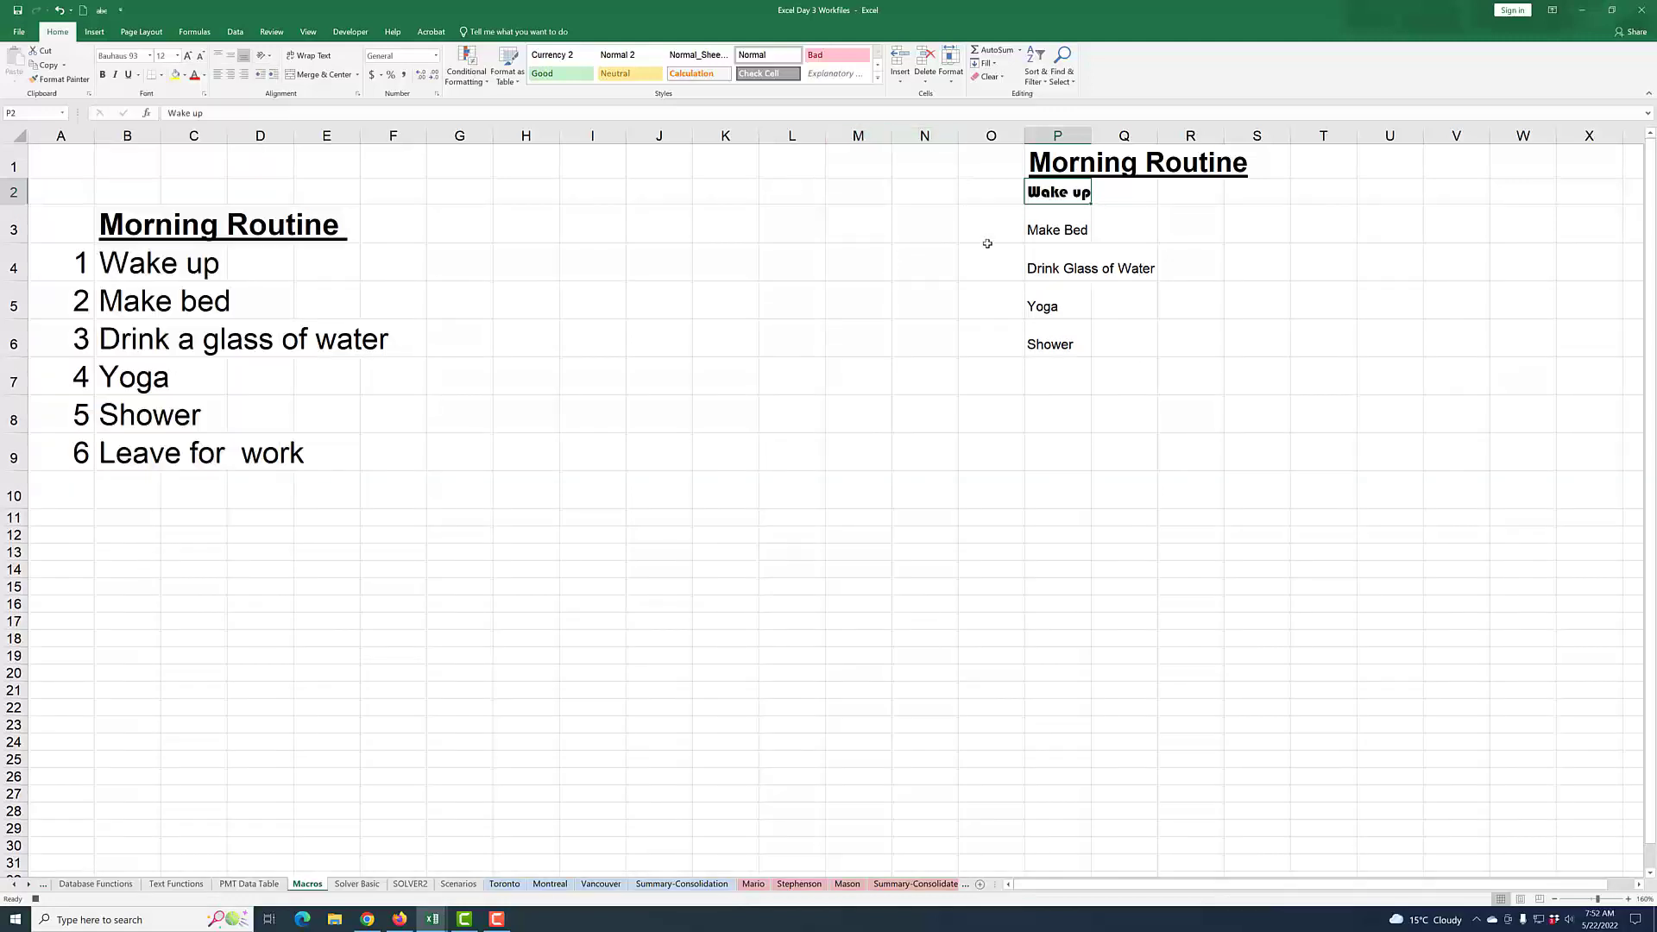
{"action": "left_click", "coordinate": [204, 76]}
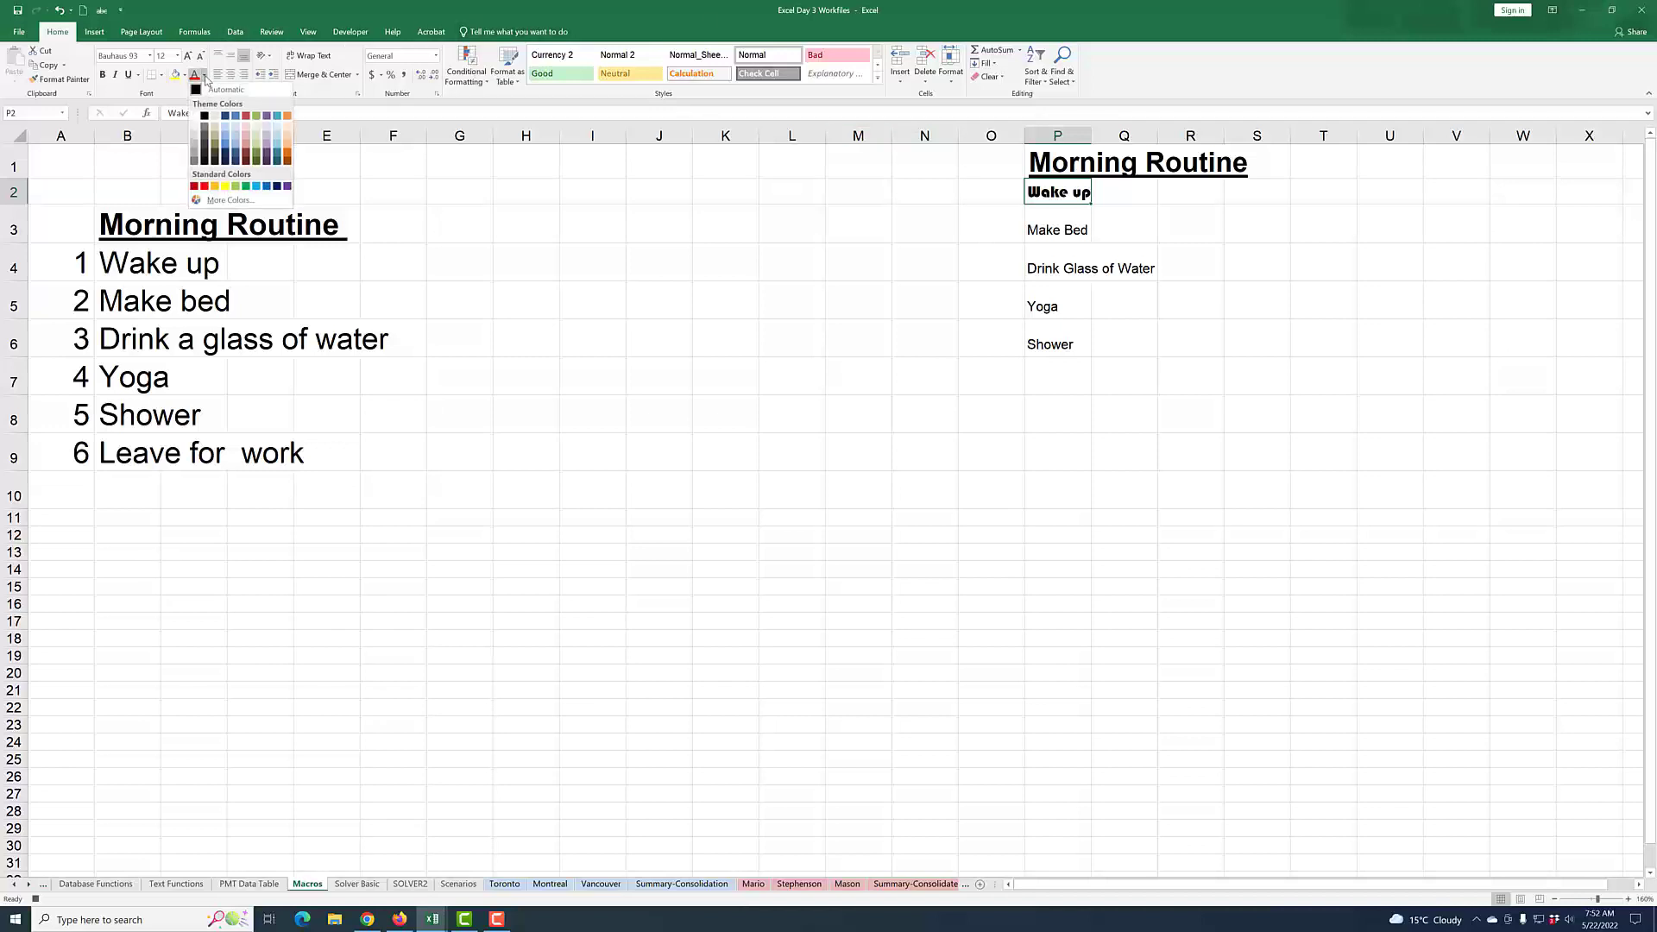
{"action": "left_click", "coordinate": [288, 157]}
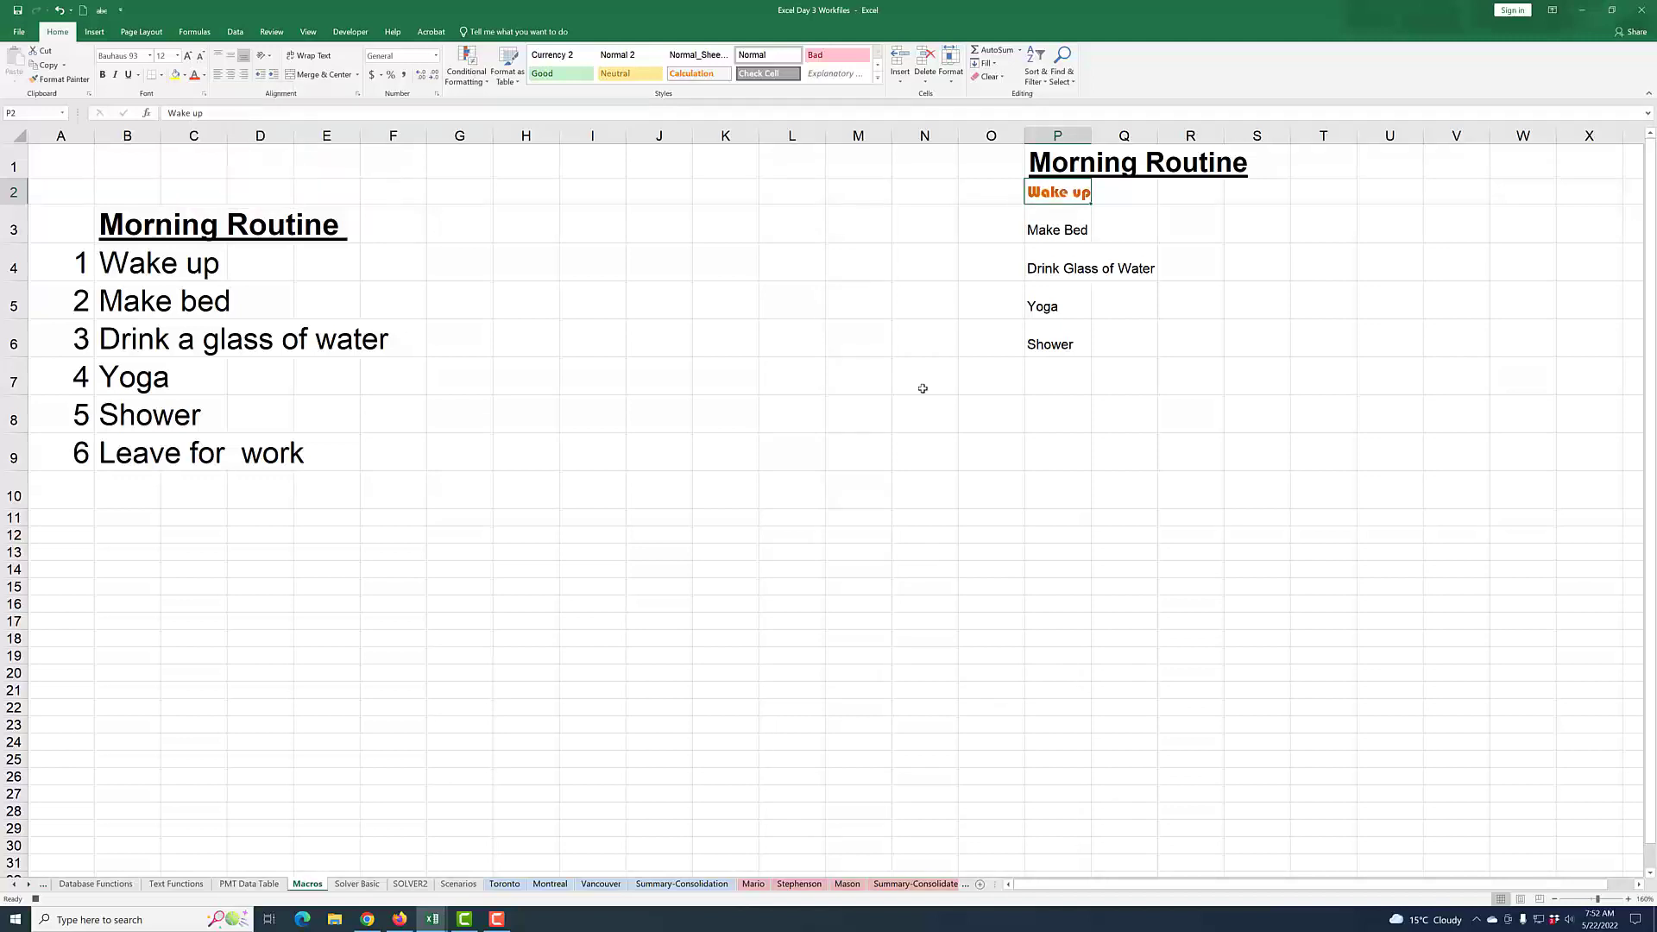
- Format "Make Bed" in P3 with the same dark orange color, size 12 and the Bauhaus 93 font
{"action": "key", "text": "Down"}
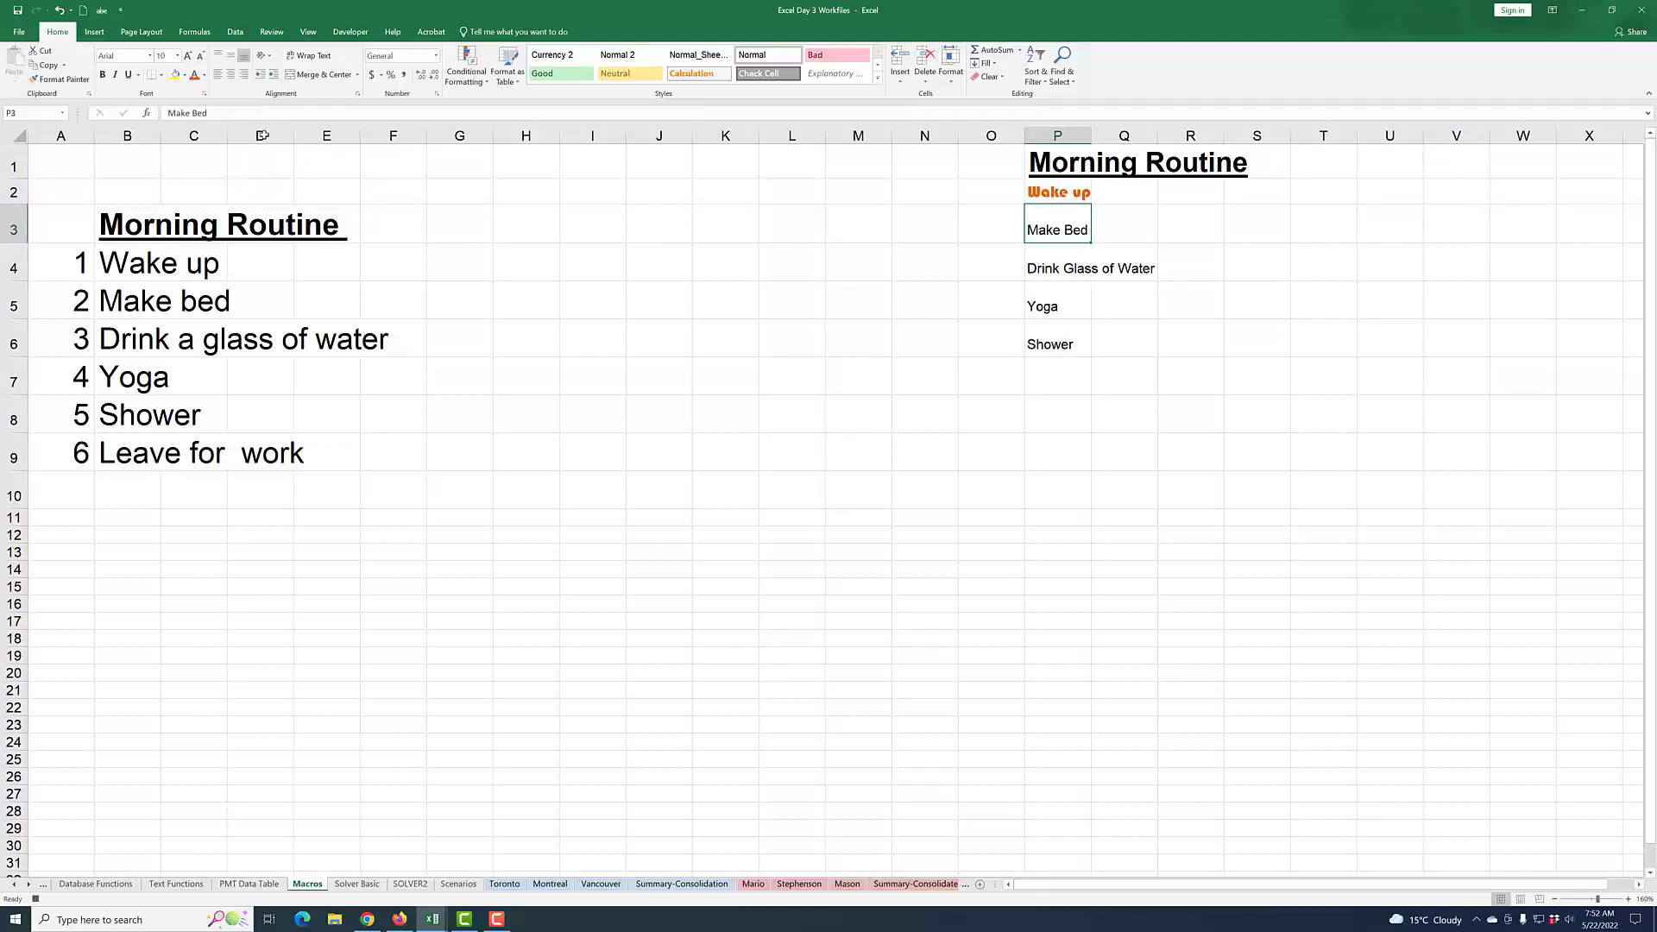
{"action": "left_click", "coordinate": [195, 76]}
{"action": "left_click", "coordinate": [102, 76]}
{"action": "left_click", "coordinate": [102, 75]}
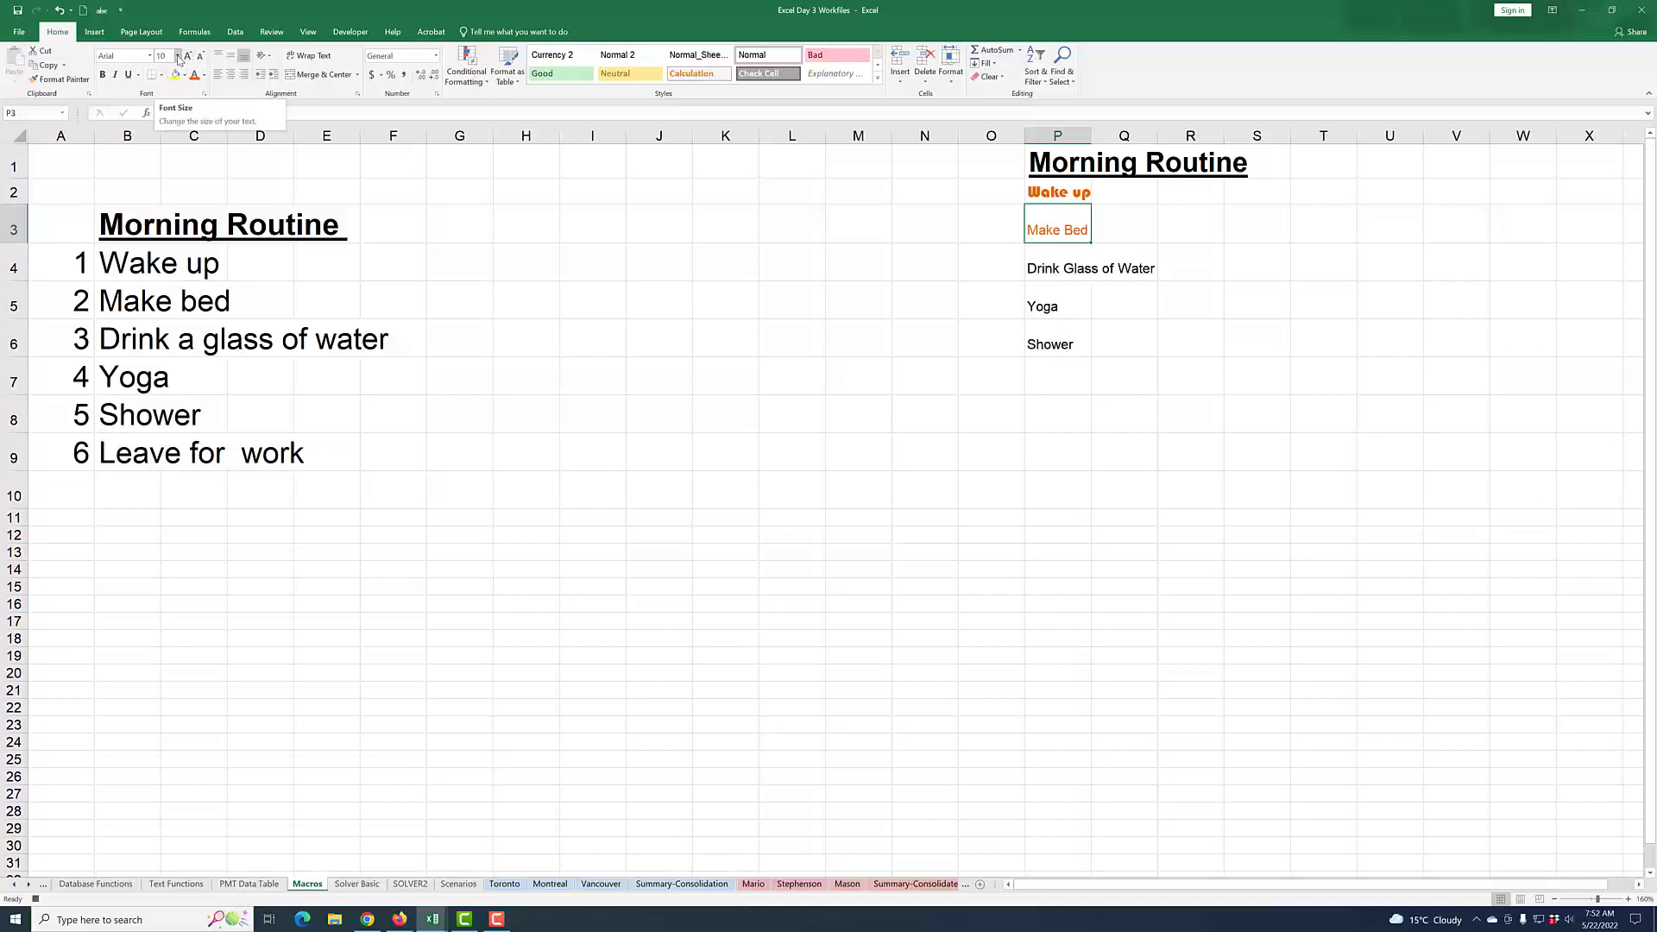
{"action": "left_click", "coordinate": [178, 56]}
{"action": "left_click", "coordinate": [179, 57]}
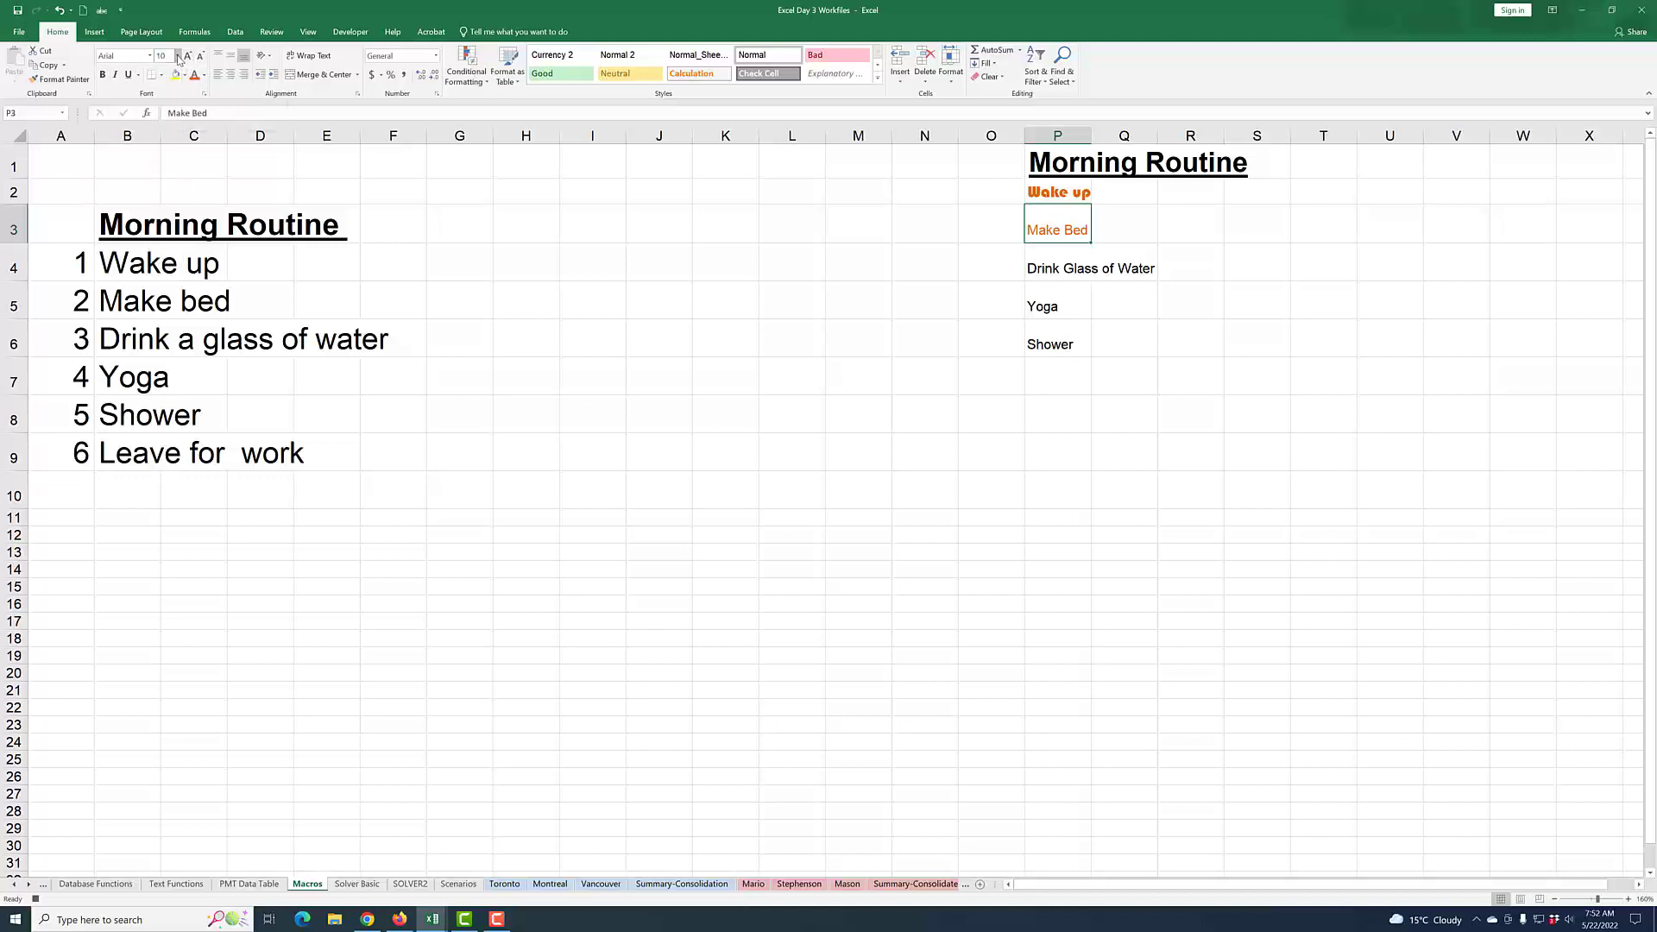
{"action": "left_click", "coordinate": [178, 57]}
{"action": "left_click", "coordinate": [170, 126]}
{"action": "left_click", "coordinate": [150, 56]}
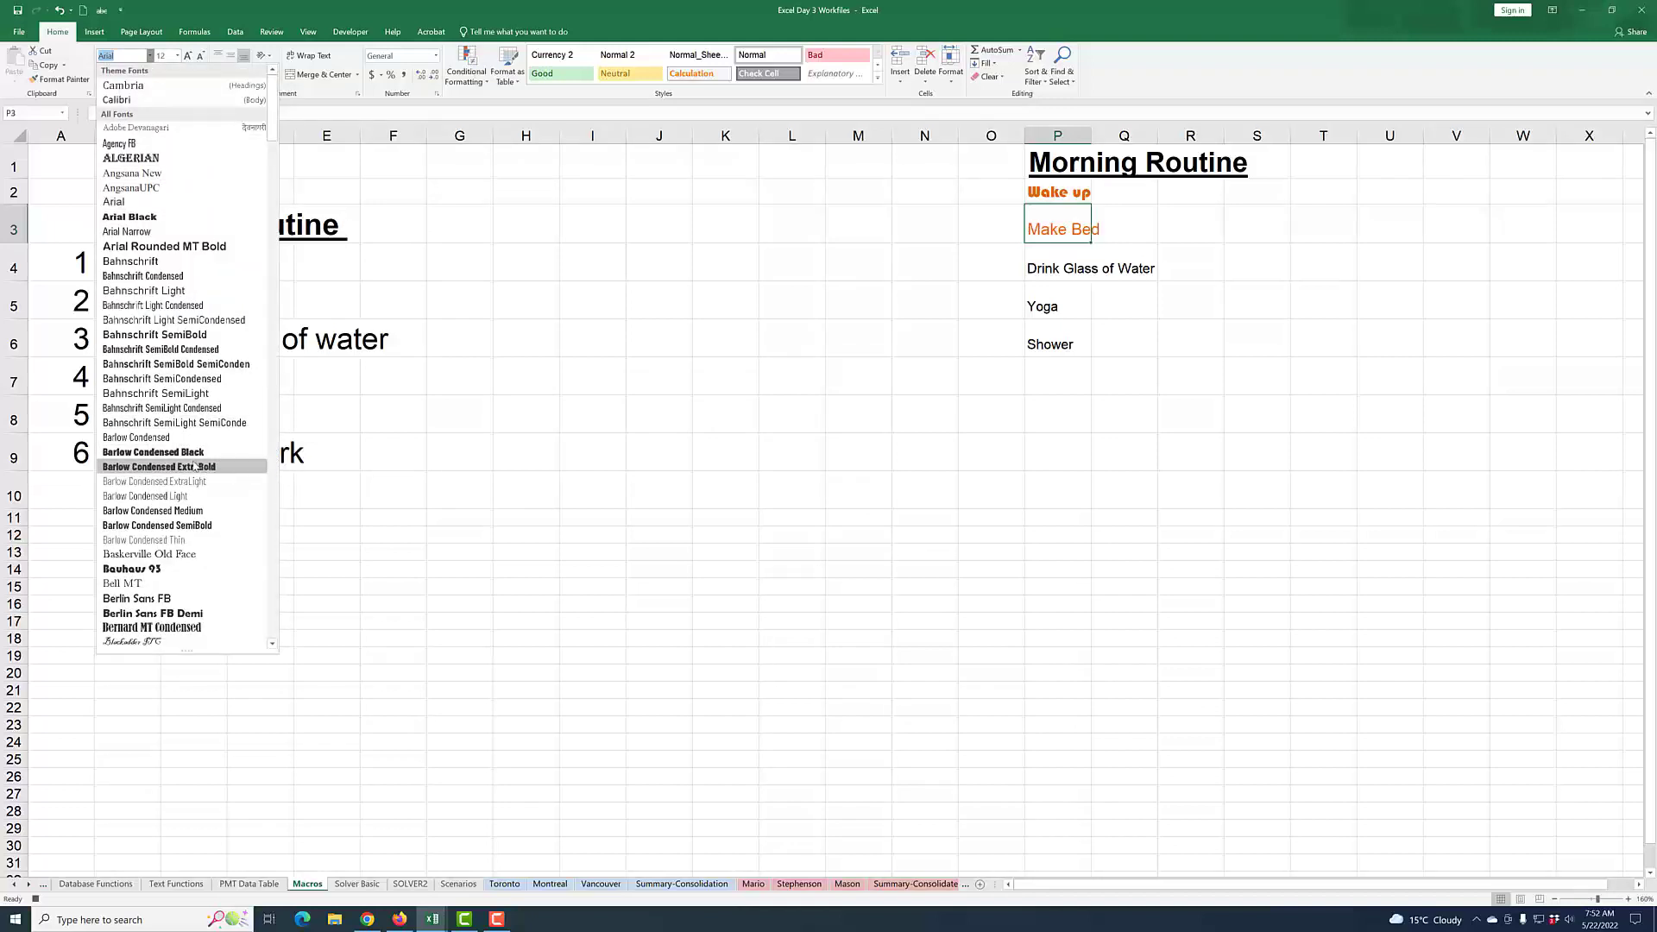
{"action": "left_click", "coordinate": [154, 570]}
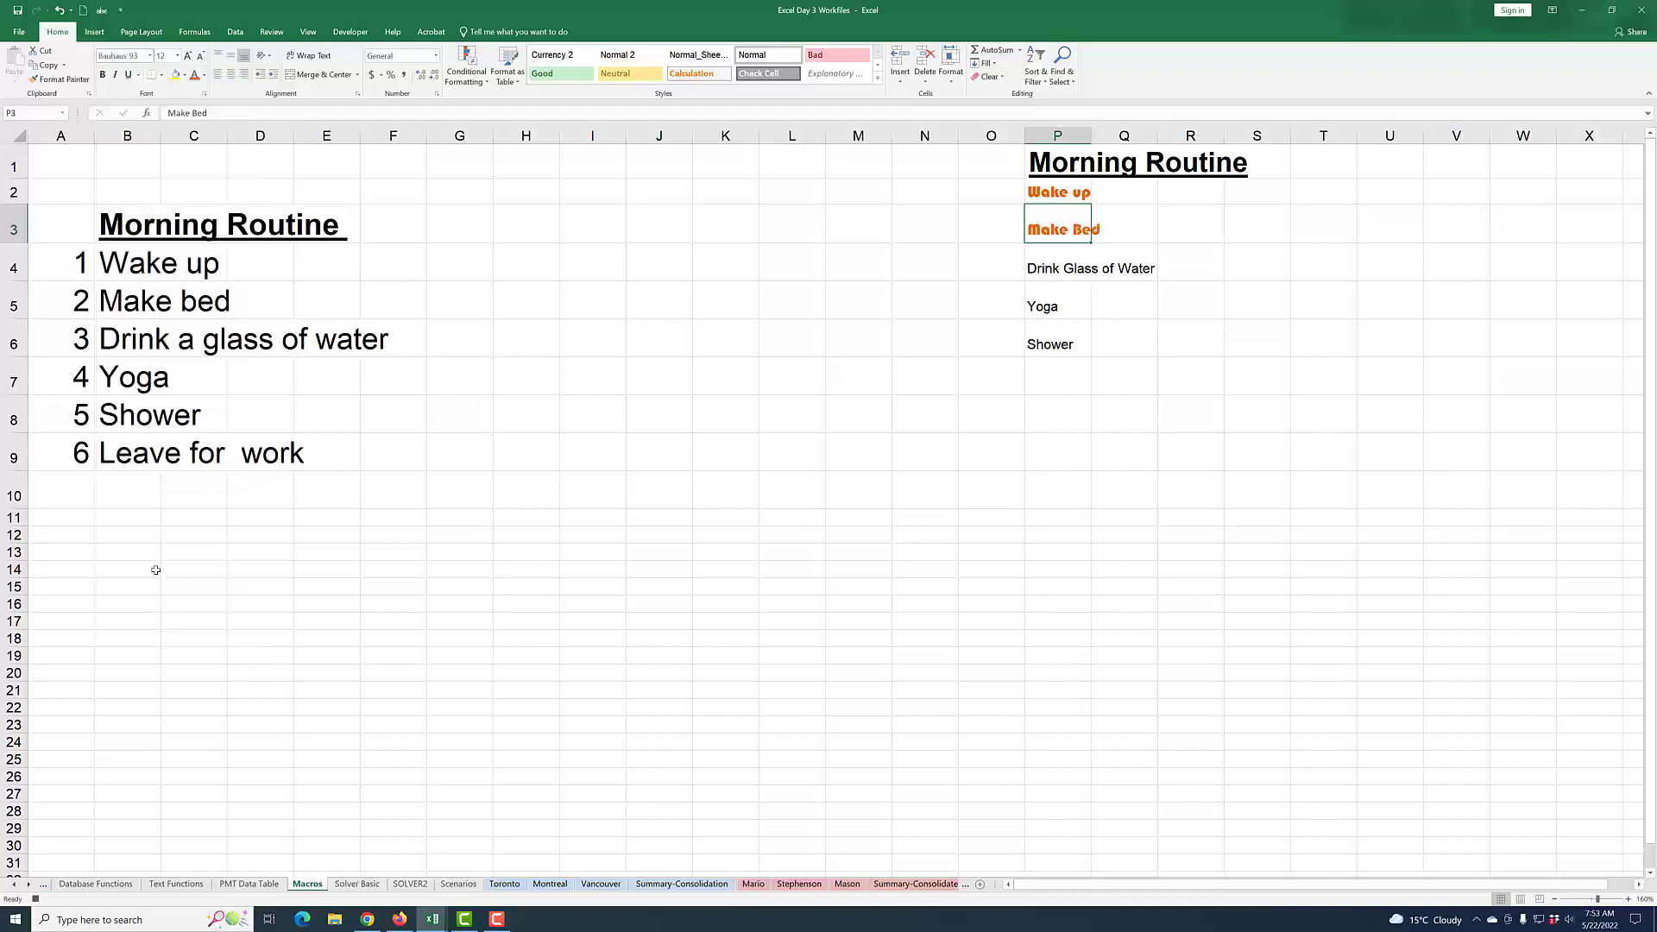
- Format "Drink Glass of Water" in P4 as 12-point Bauhaus 93 in dark orange
{"action": "left_click", "coordinate": [1068, 269]}
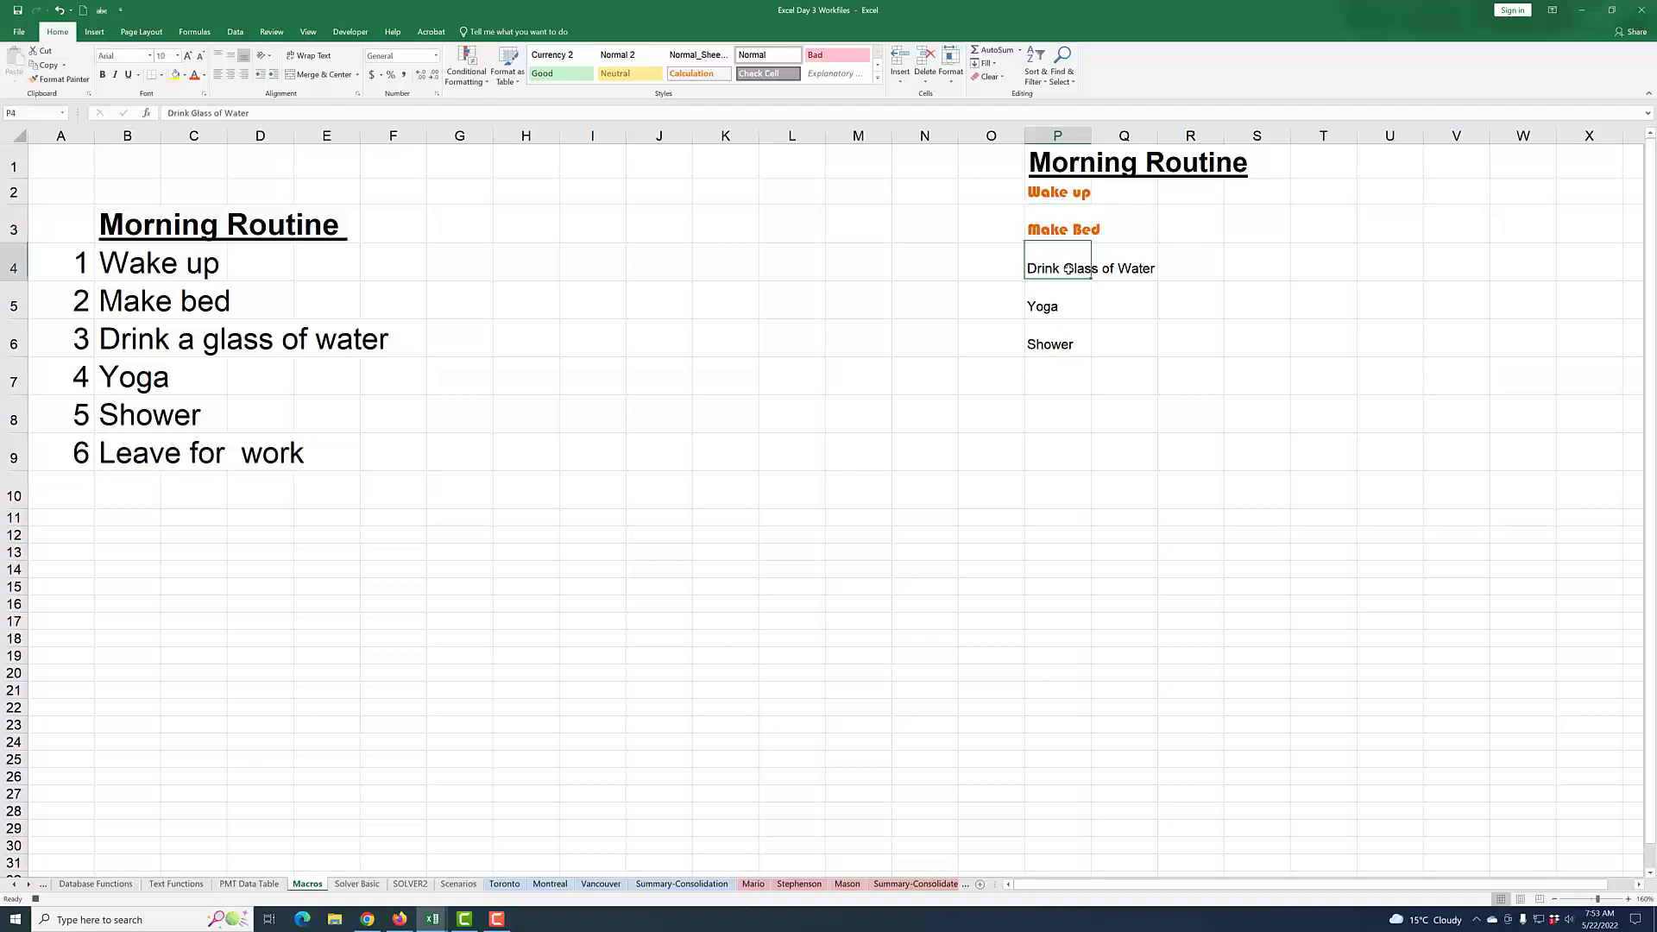
{"action": "left_click", "coordinate": [177, 55]}
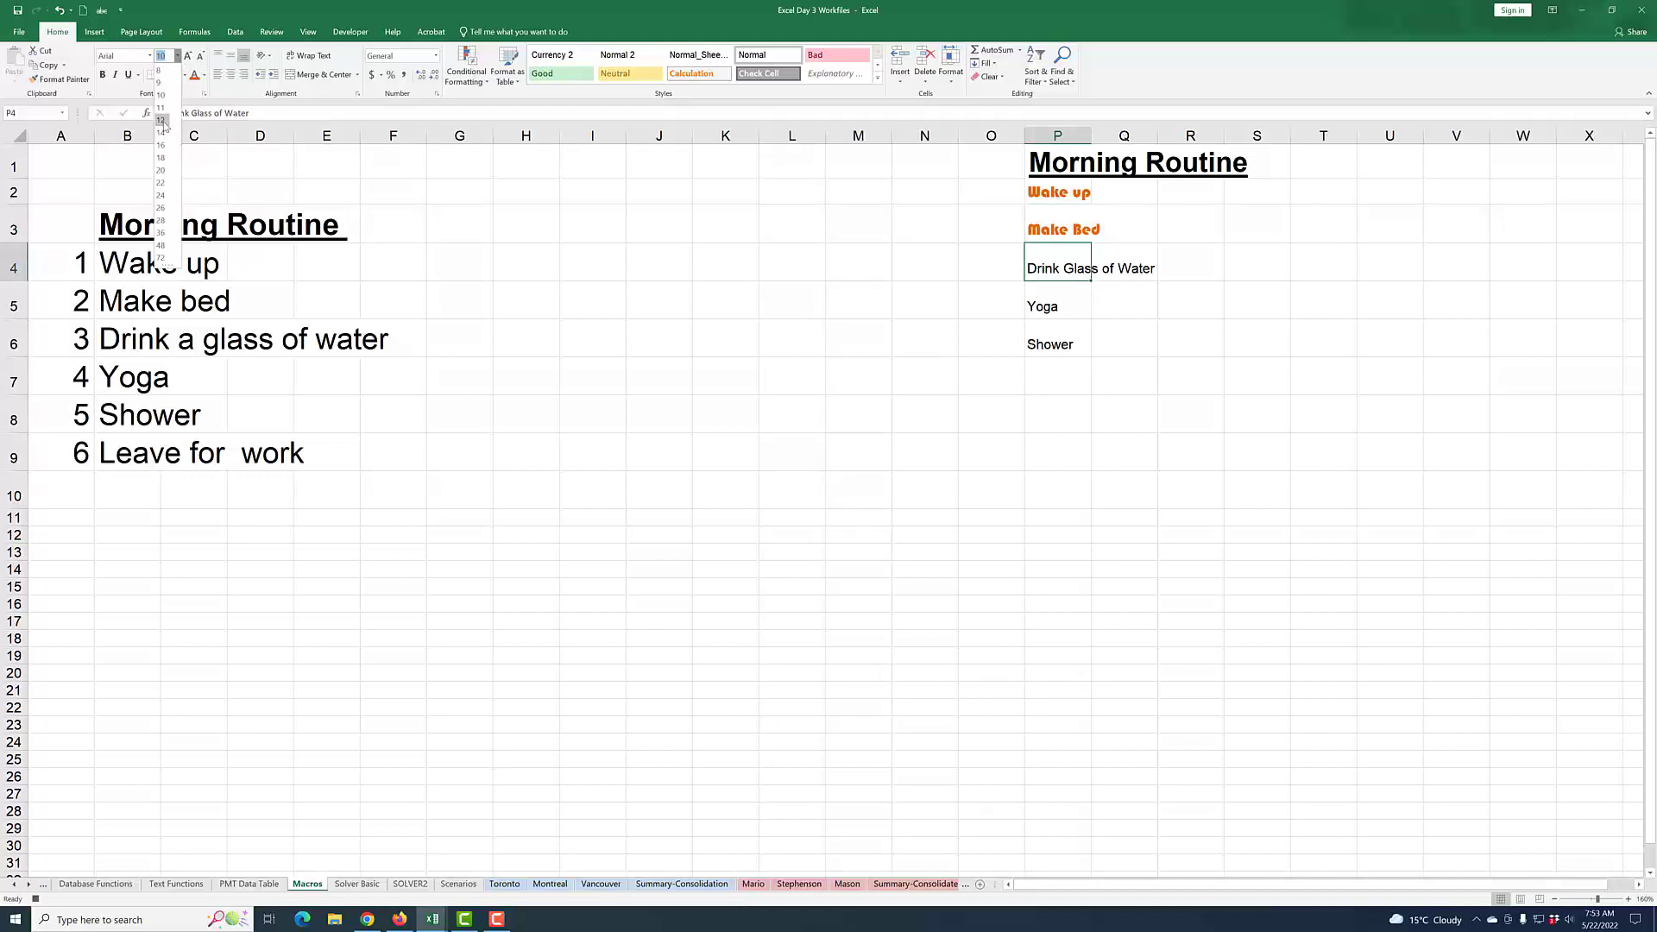
{"action": "left_click", "coordinate": [162, 120]}
{"action": "left_click", "coordinate": [194, 74]}
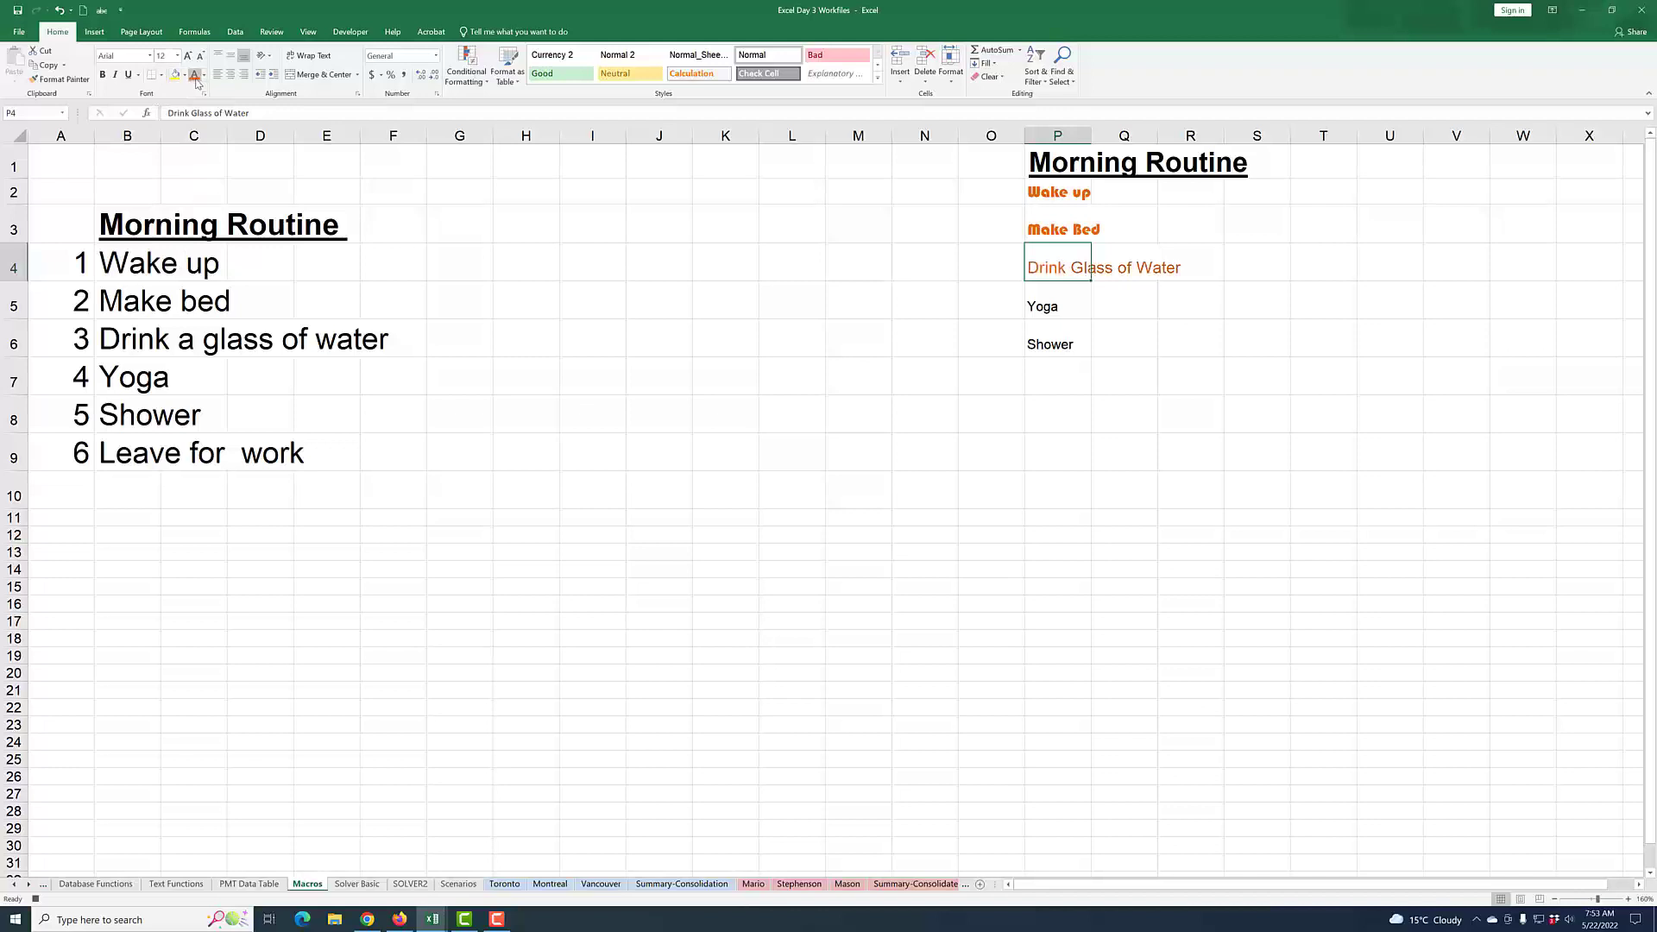
{"action": "left_click", "coordinate": [150, 55]}
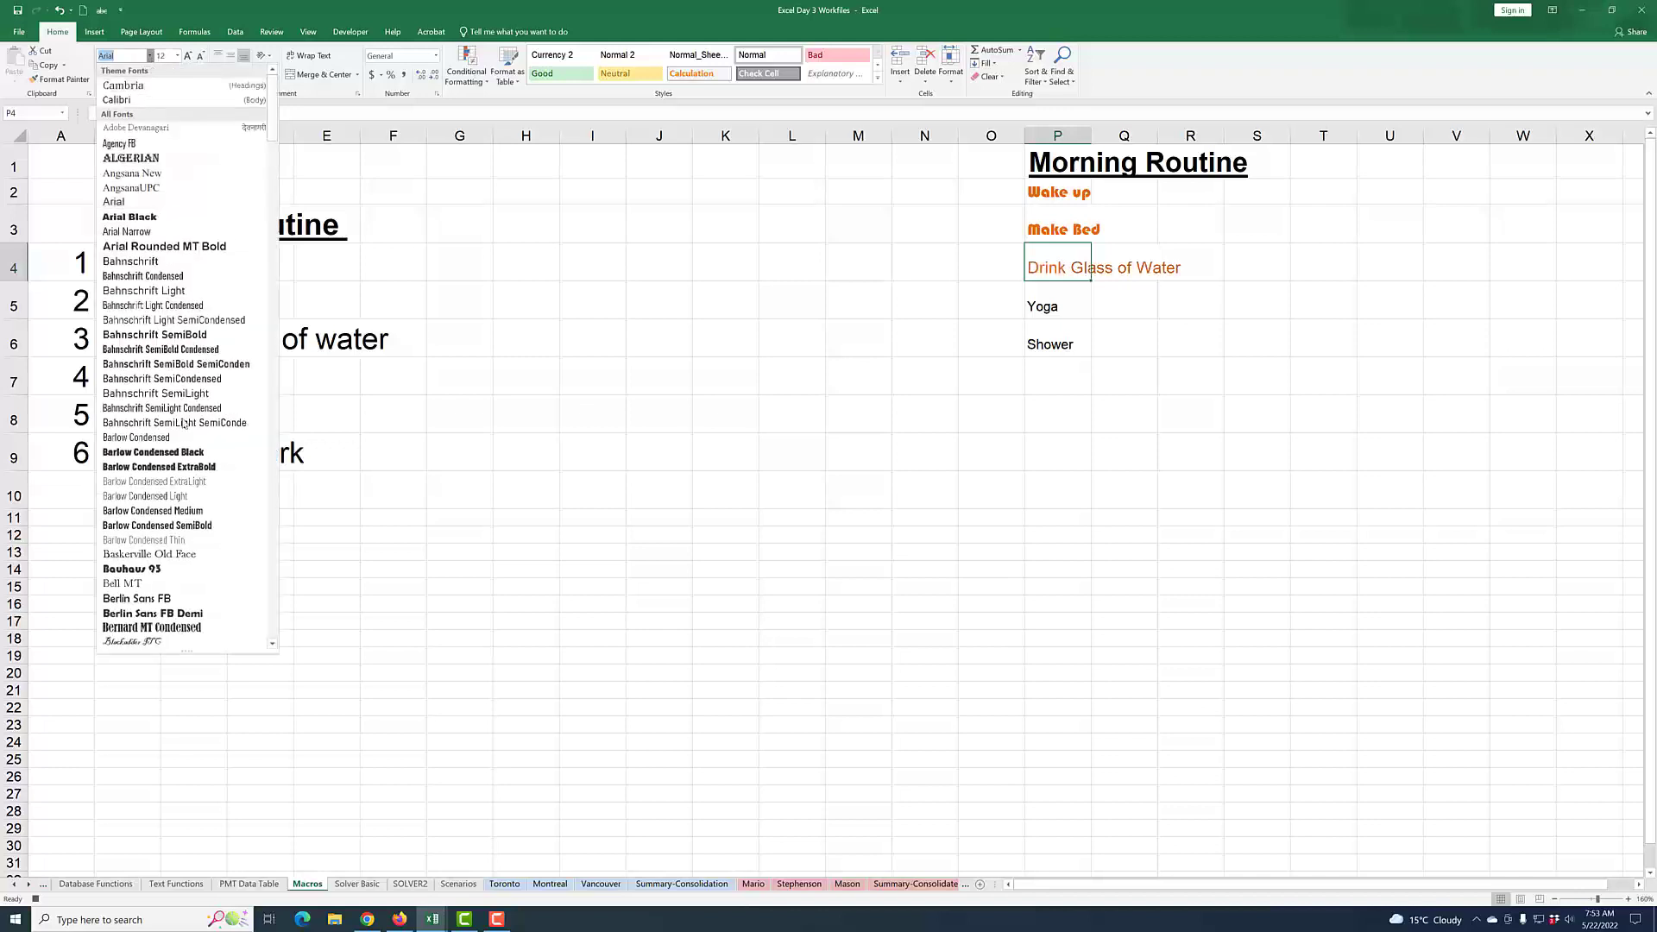
{"action": "left_click", "coordinate": [147, 570]}
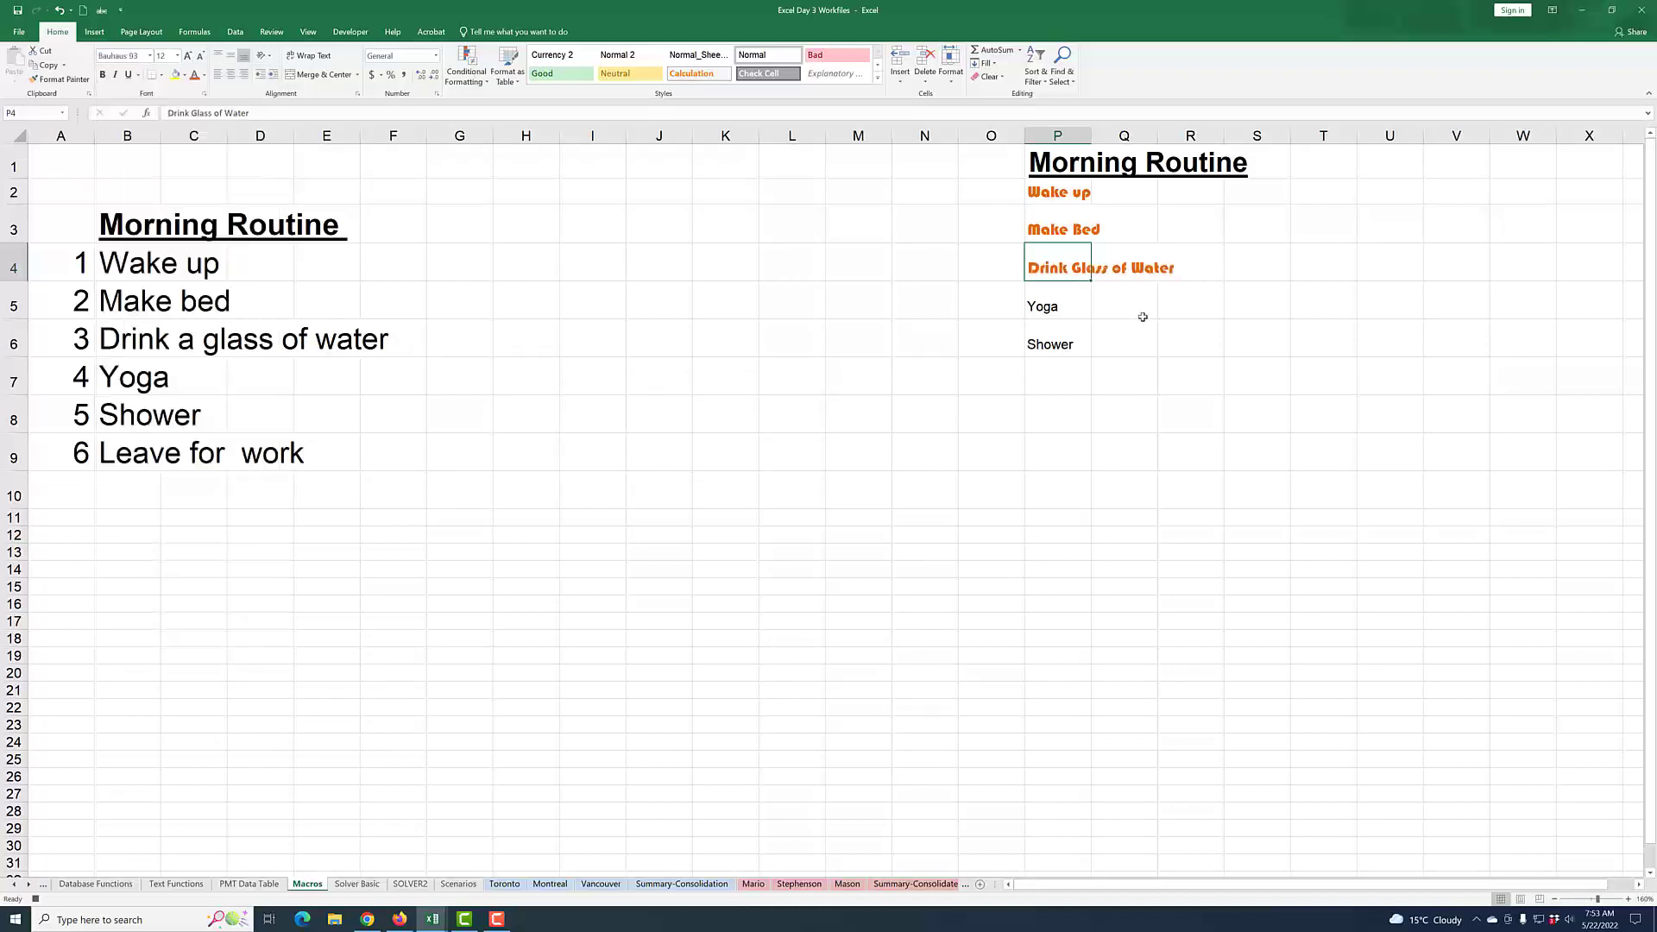
- Format "Yoga" in P5 with dark orange text, size 12 and the Bauhaus 93 font
{"action": "key", "text": "Return"}
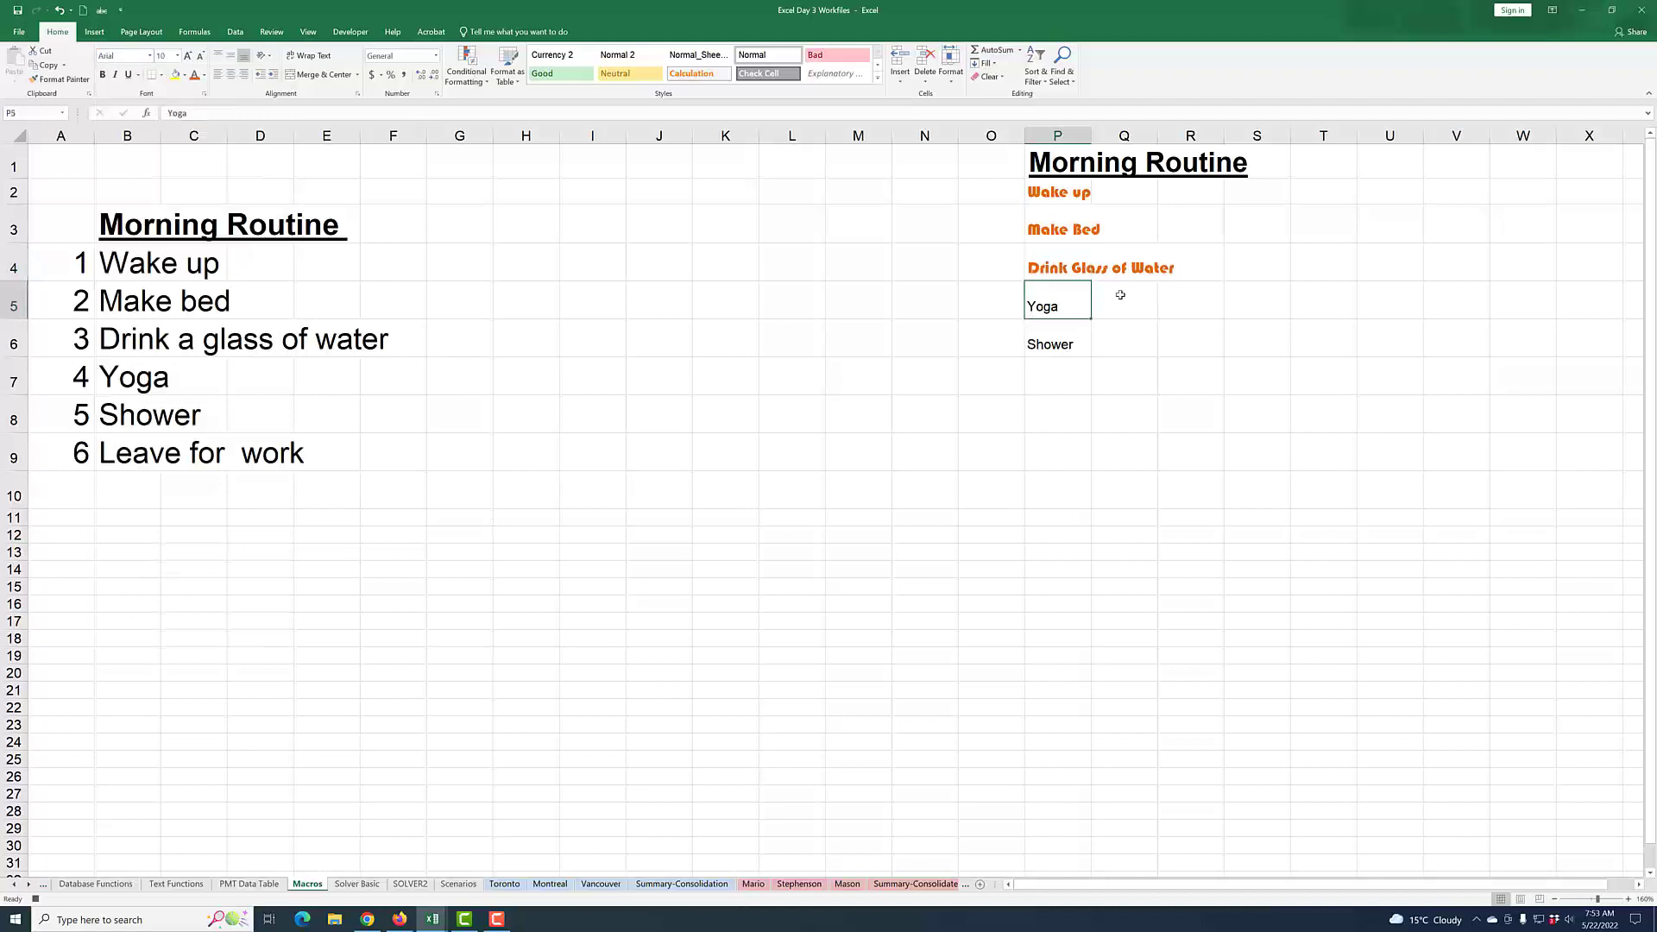
{"action": "left_click", "coordinate": [194, 75]}
{"action": "left_click", "coordinate": [177, 56]}
{"action": "key", "text": "Escape"}
{"action": "left_click", "coordinate": [161, 126]}
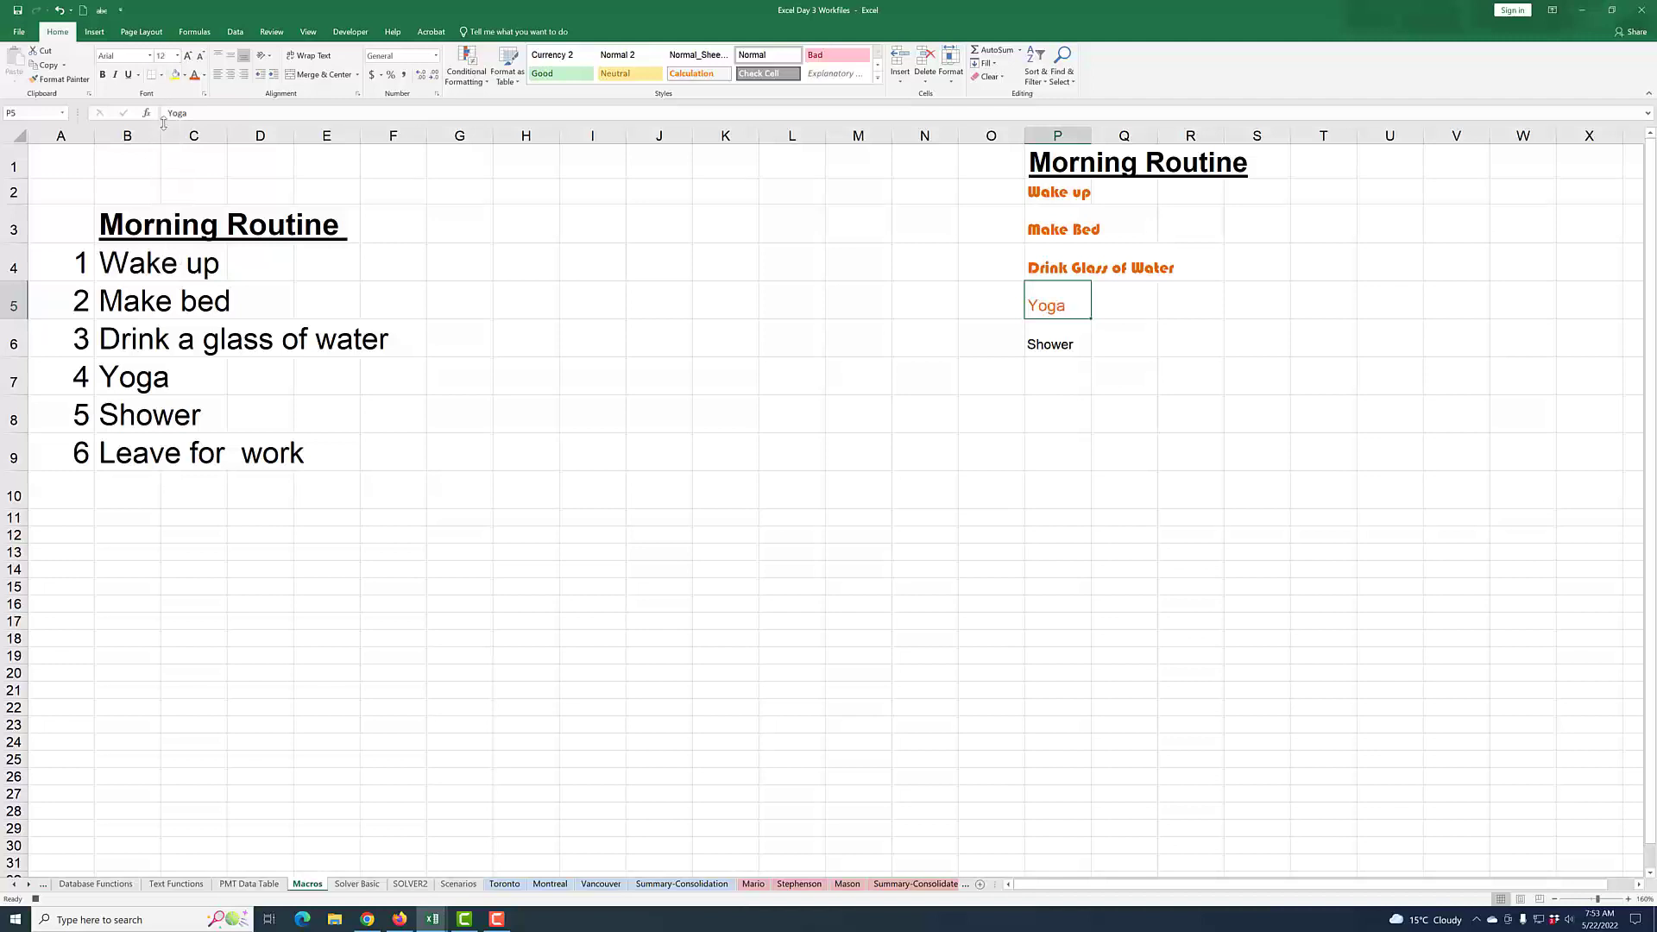
{"action": "left_click", "coordinate": [150, 56]}
{"action": "left_click", "coordinate": [130, 570]}
- Format "Shower" in P6 as dark orange 12-point Bauhaus 93 text and return to the macro recording commands
{"action": "key", "text": "Down"}
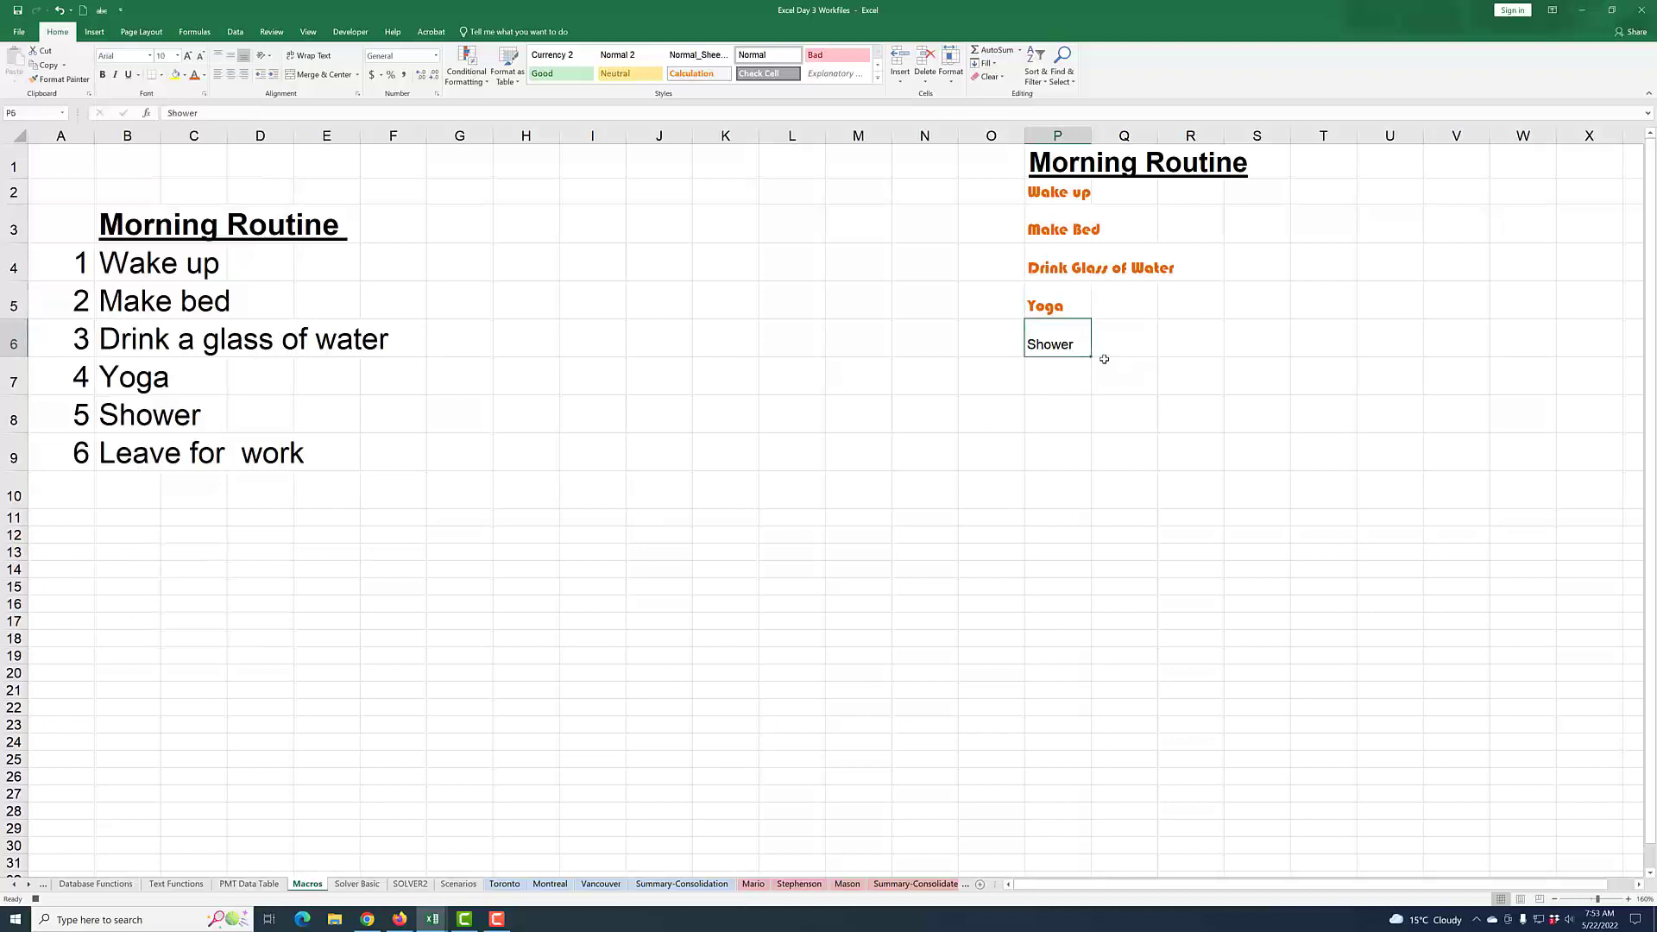
{"action": "left_click", "coordinate": [194, 74]}
{"action": "left_click", "coordinate": [177, 55]}
{"action": "left_click", "coordinate": [161, 120]}
{"action": "left_click", "coordinate": [149, 55]}
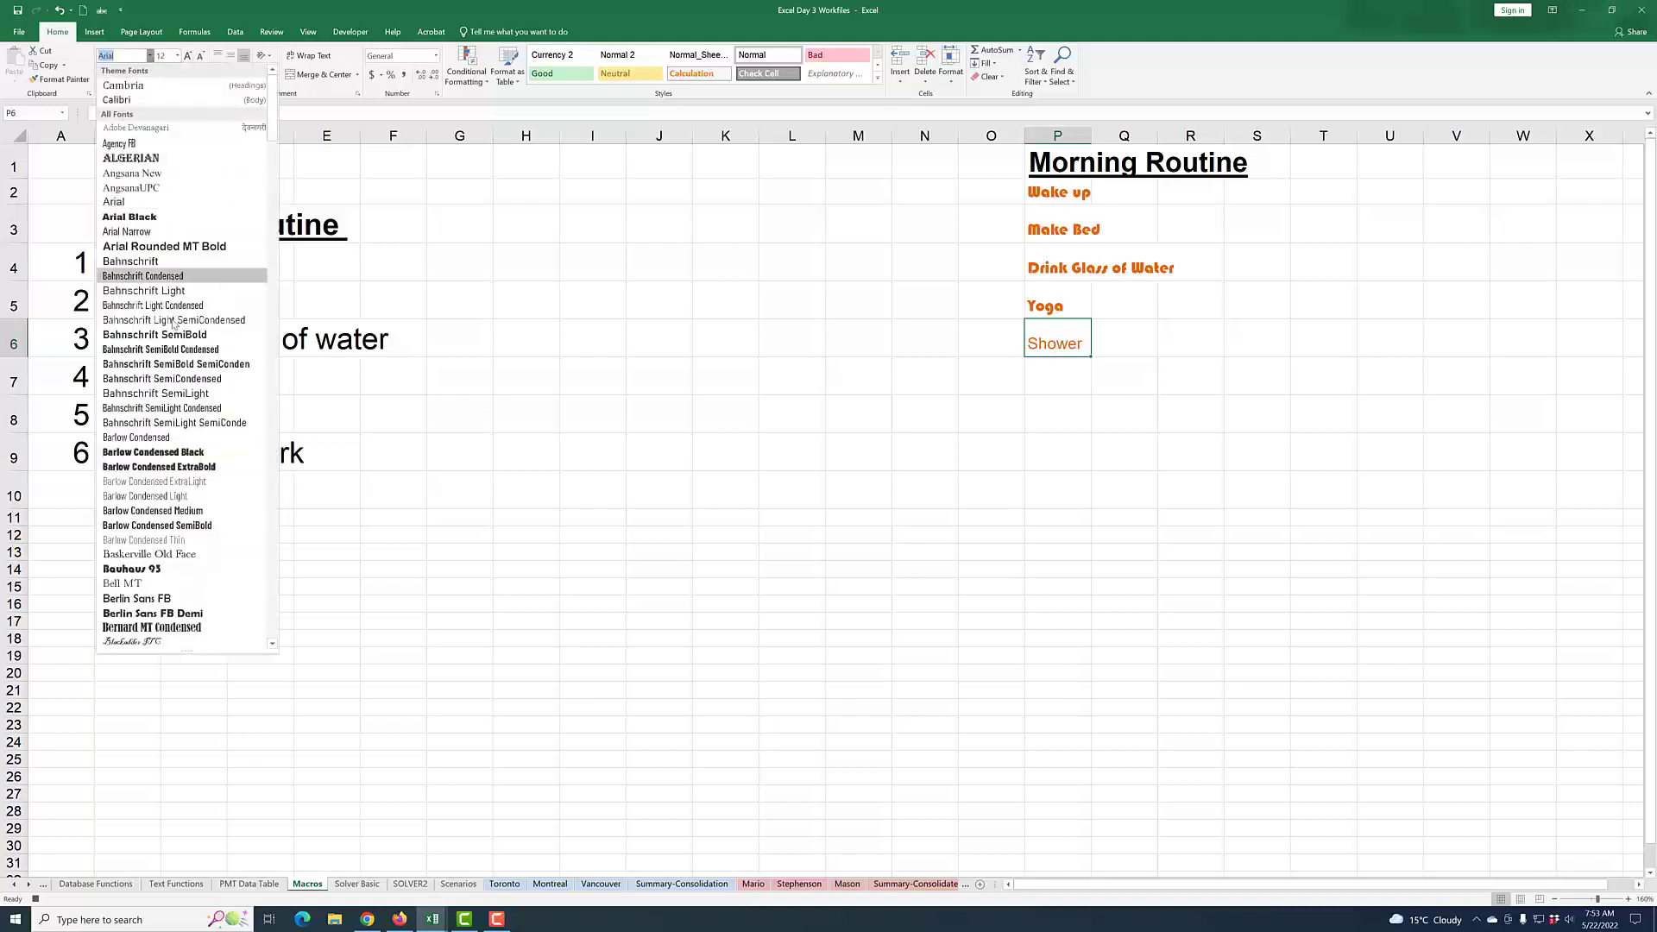
{"action": "left_click", "coordinate": [160, 568]}
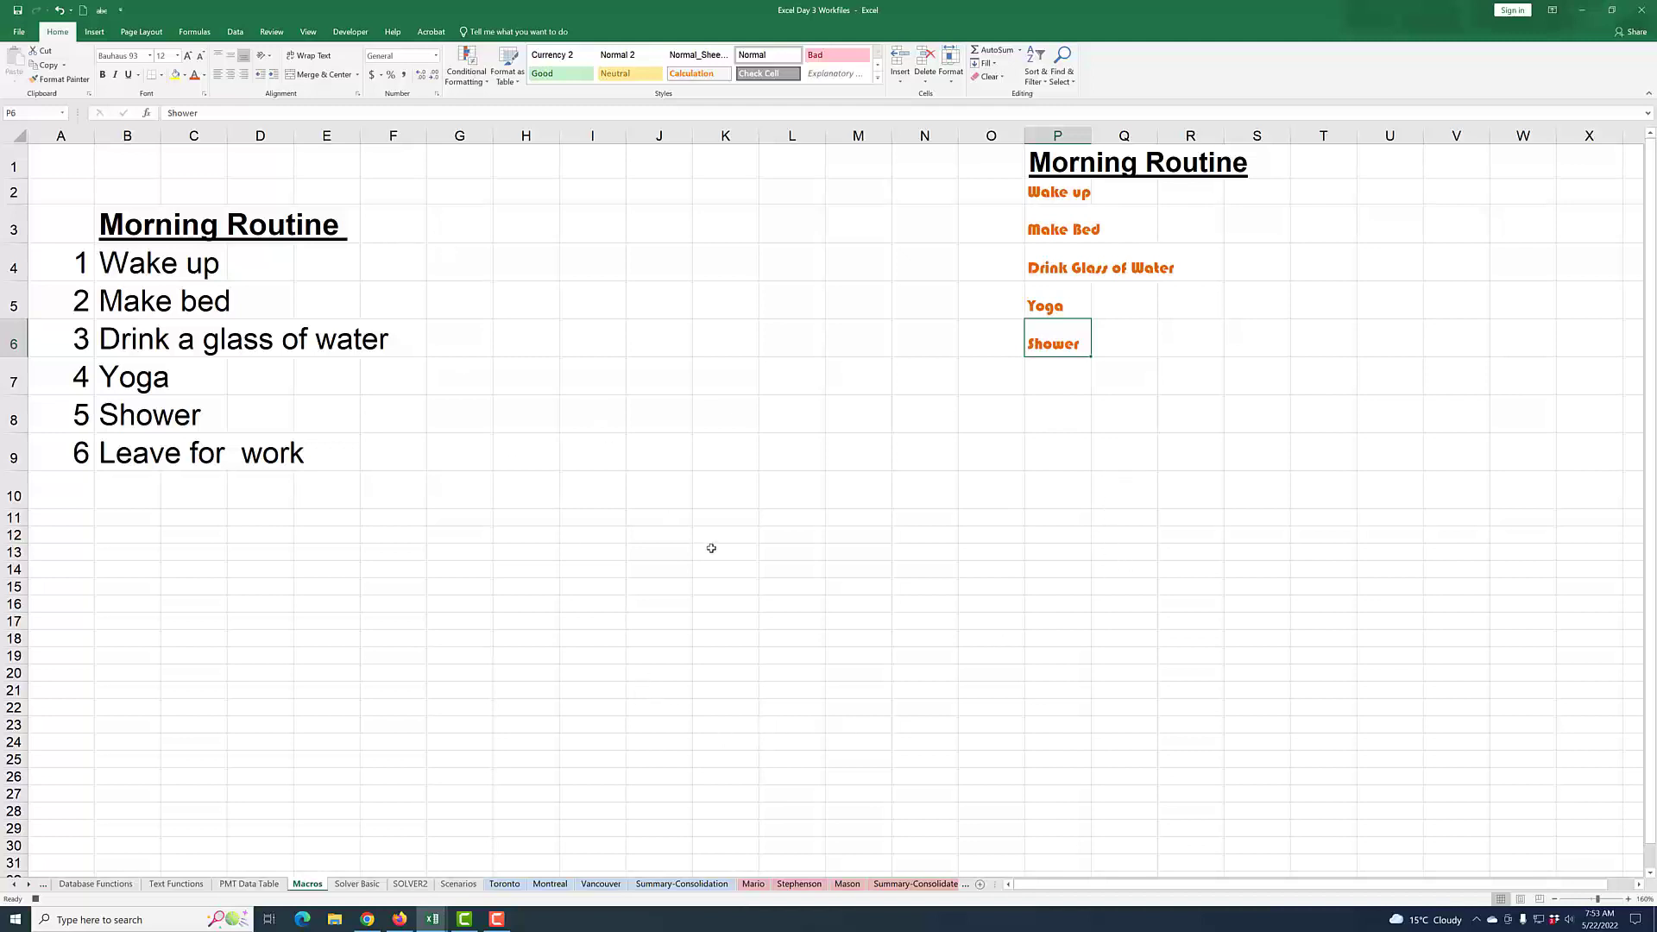
{"action": "left_click", "coordinate": [352, 34]}
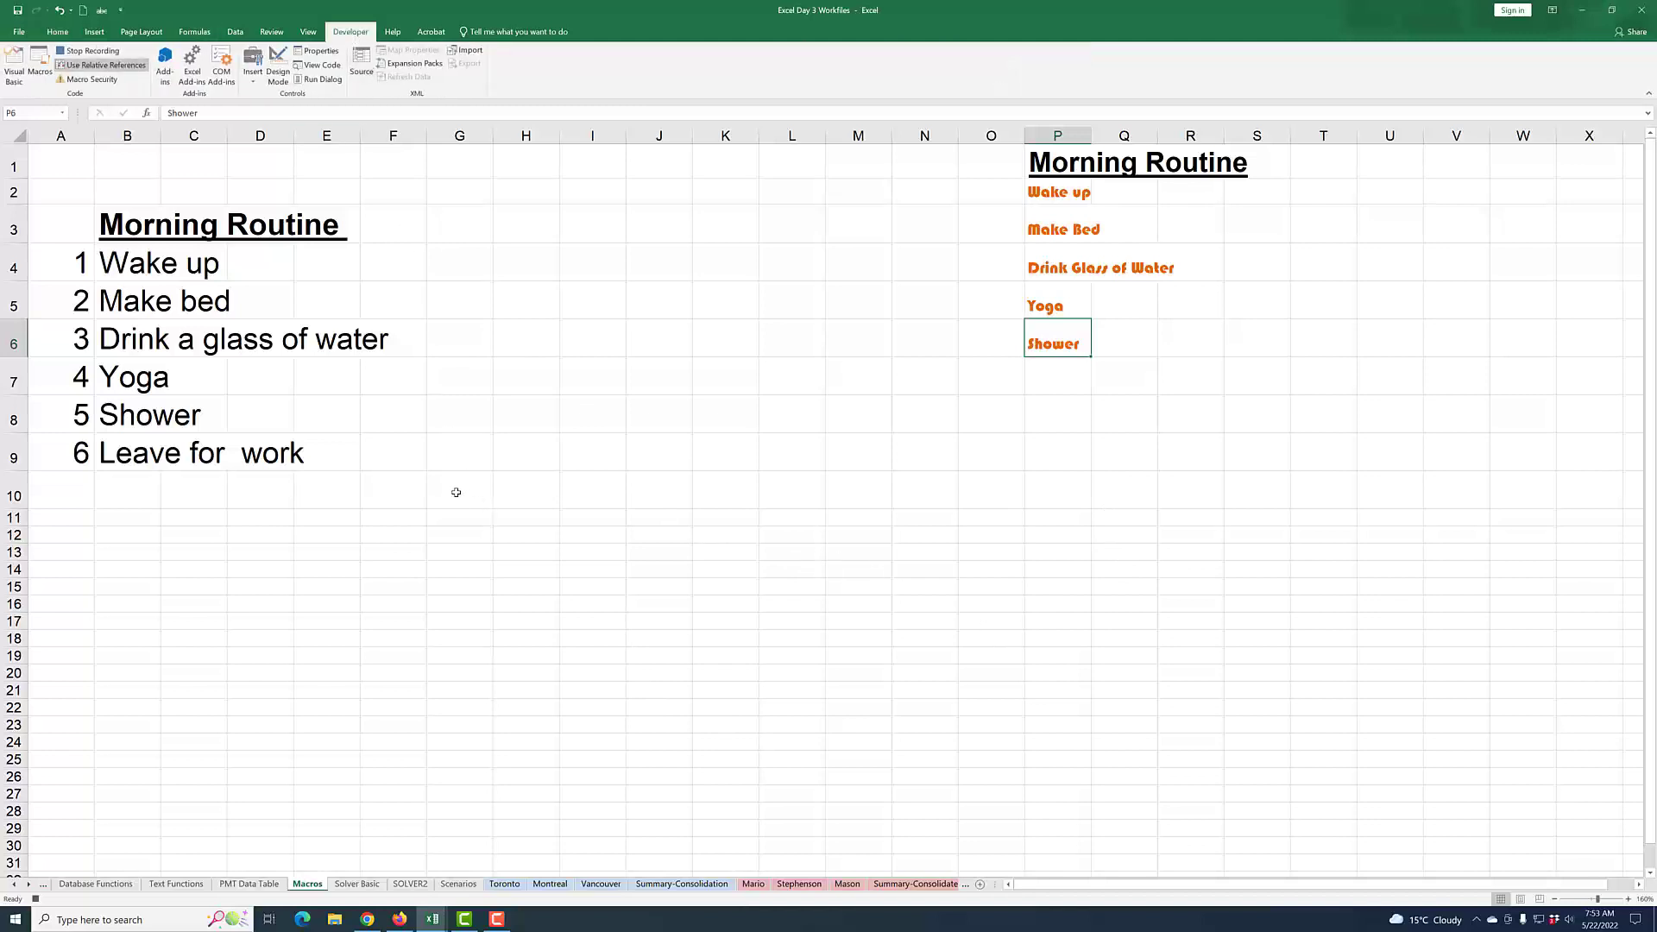
- Stop recording the formatting macro and run the Morning_Routine macro with cell P1 selected
{"action": "left_click", "coordinate": [95, 51]}
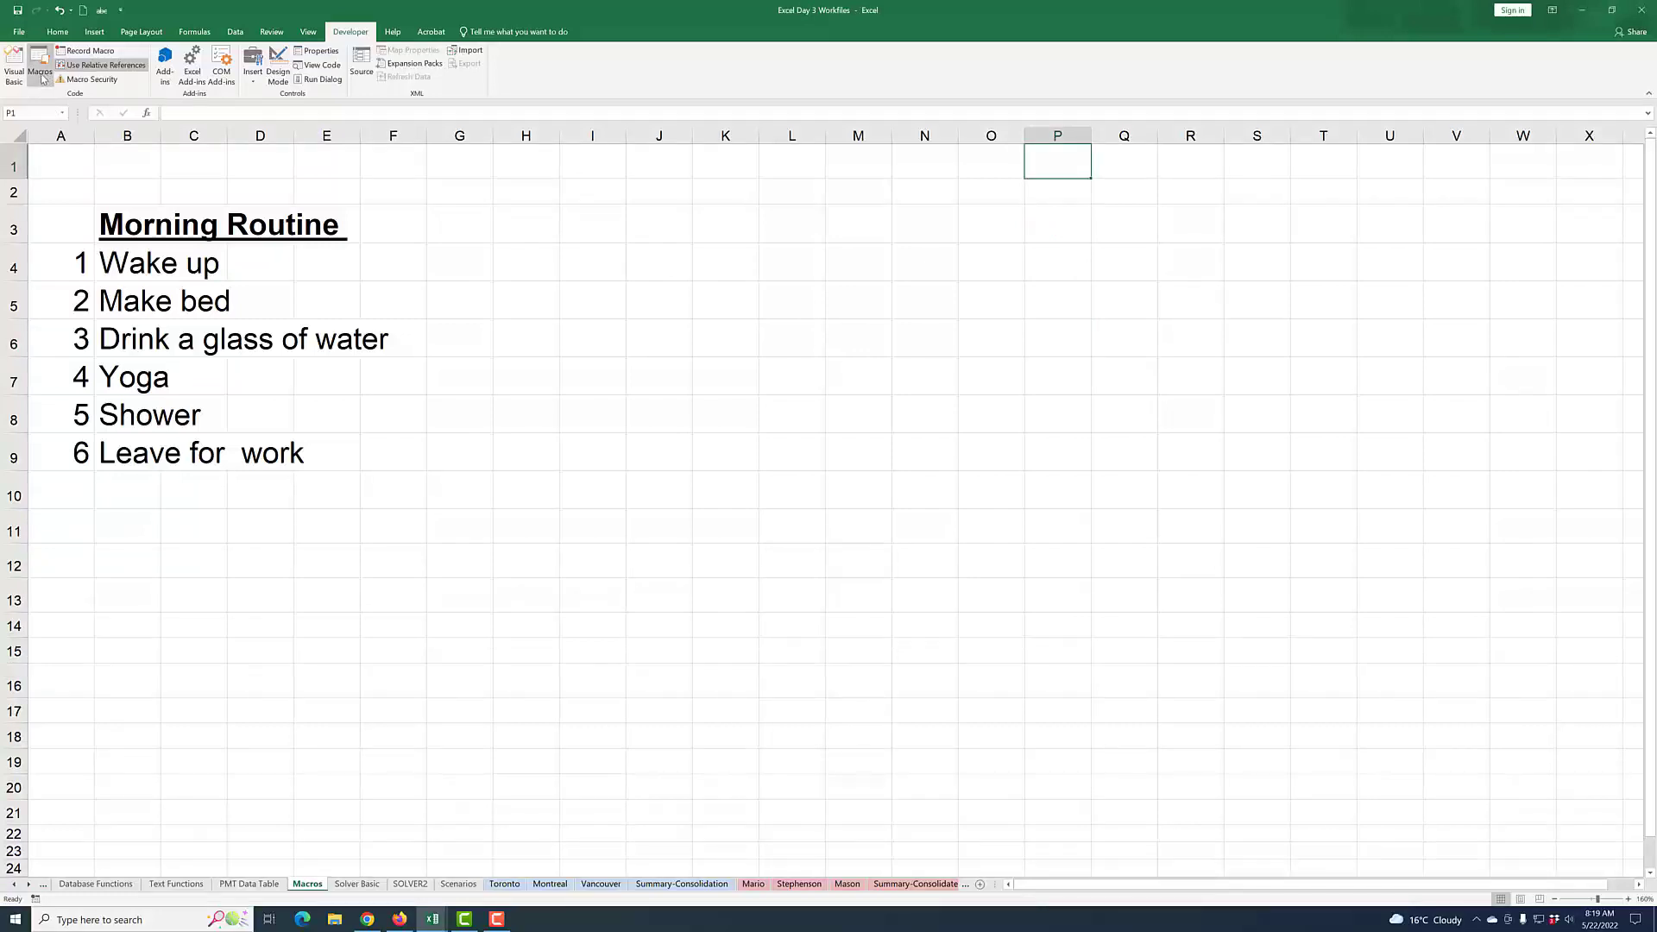
{"action": "left_click", "coordinate": [41, 72]}
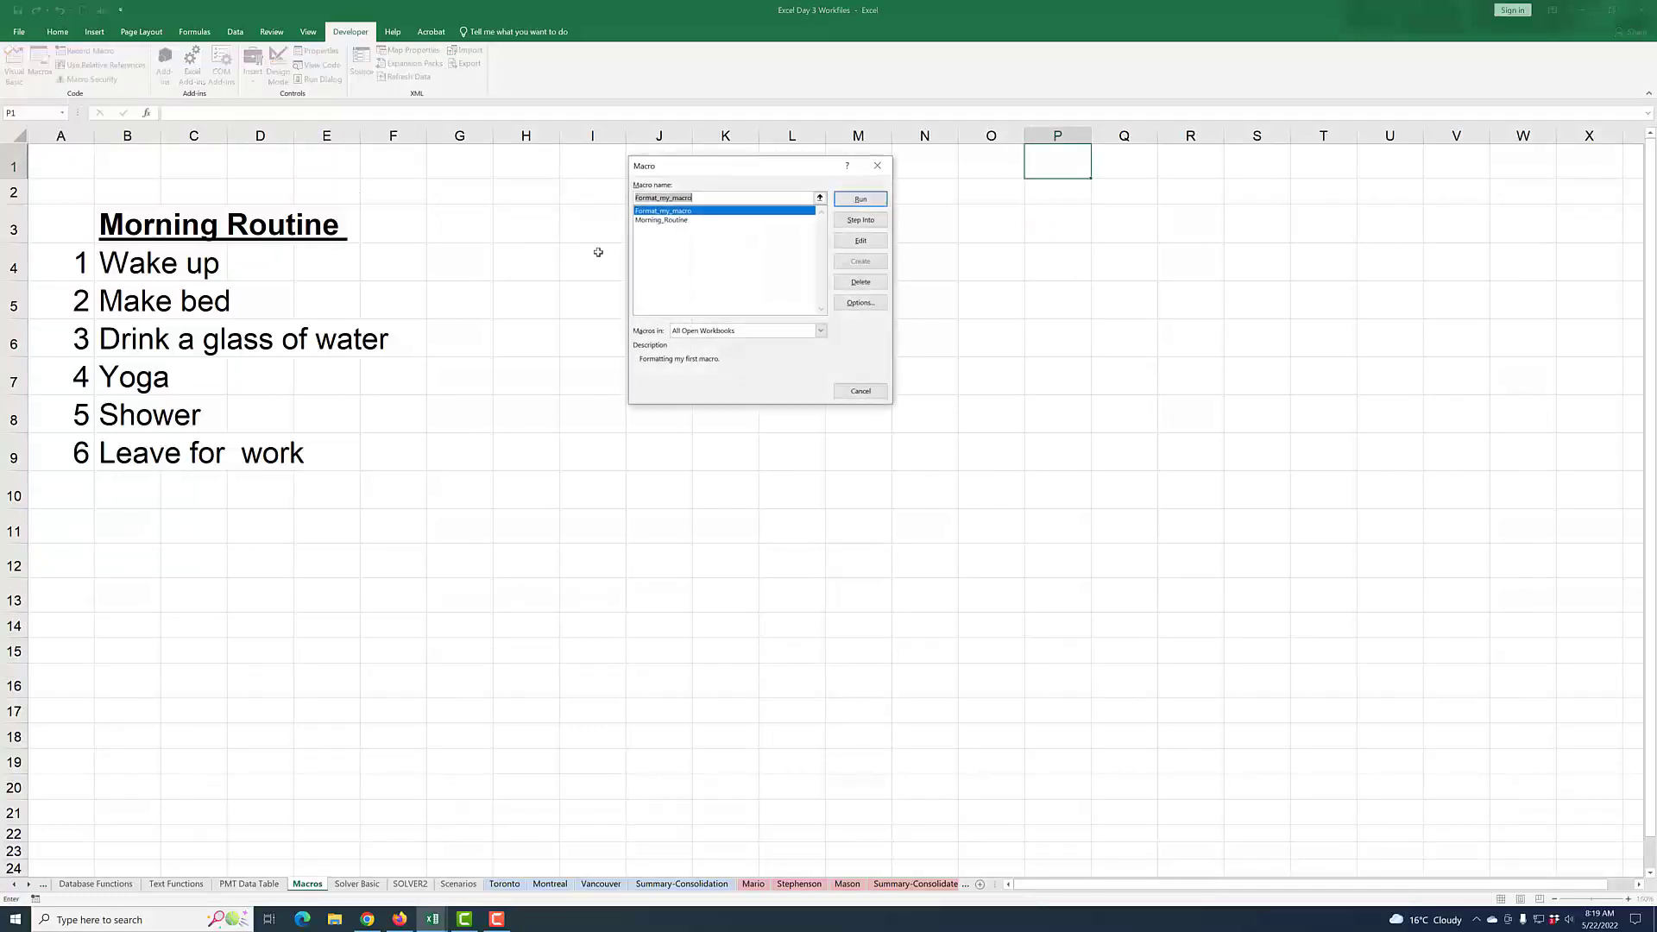
{"action": "left_click", "coordinate": [686, 221]}
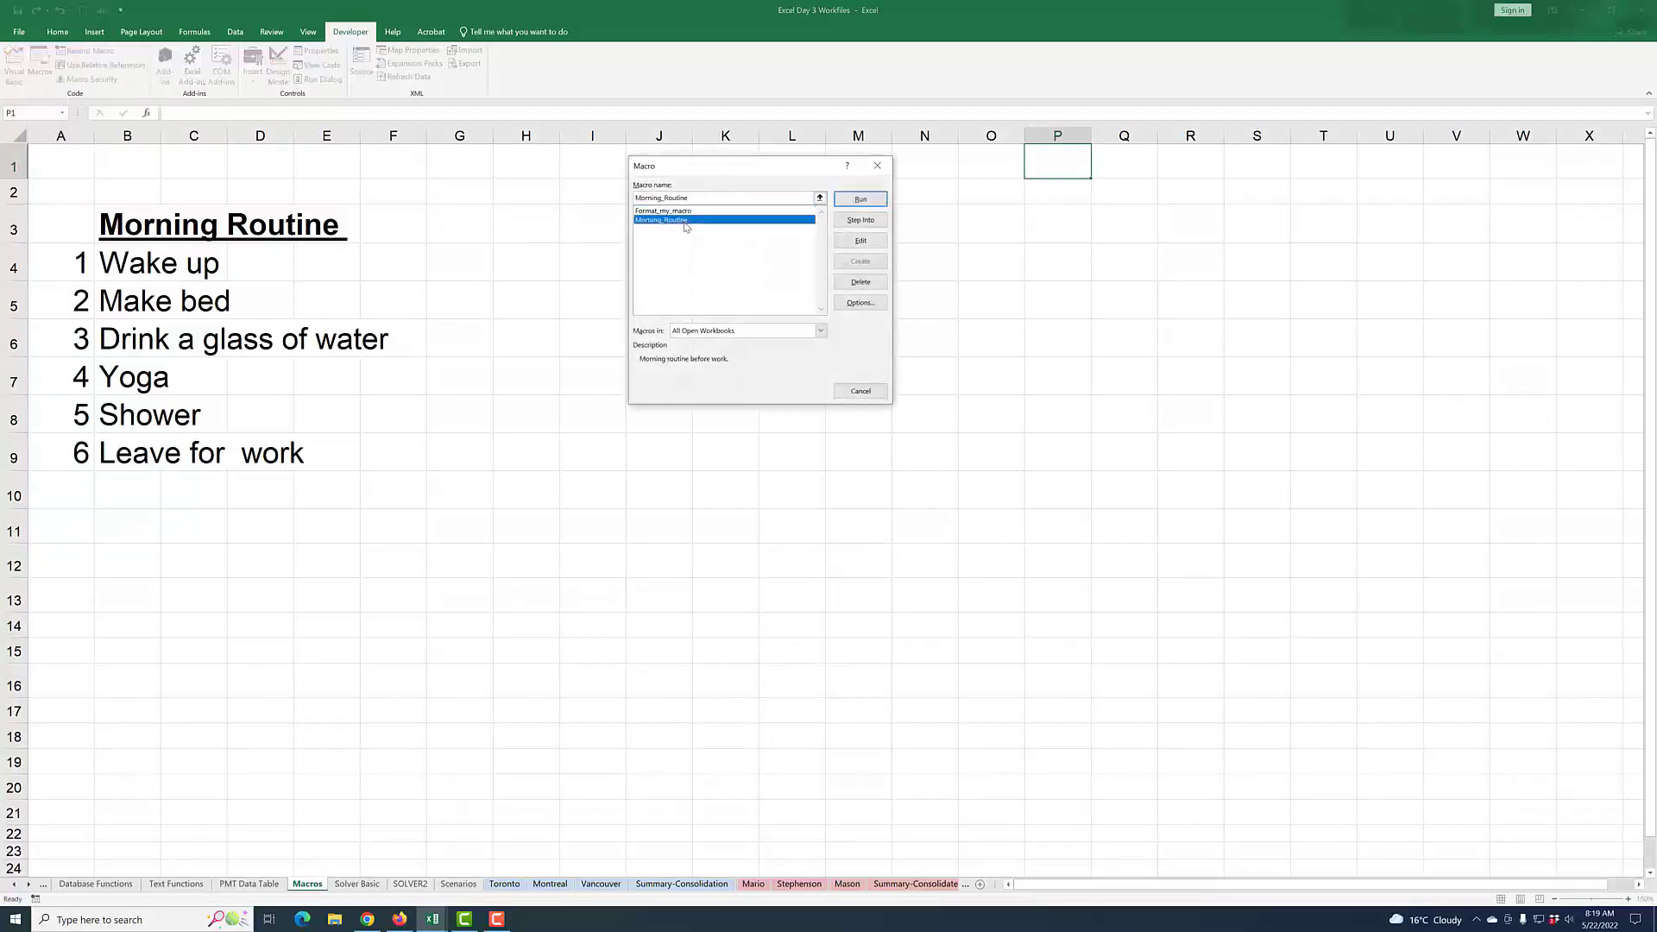
{"action": "left_click", "coordinate": [860, 200]}
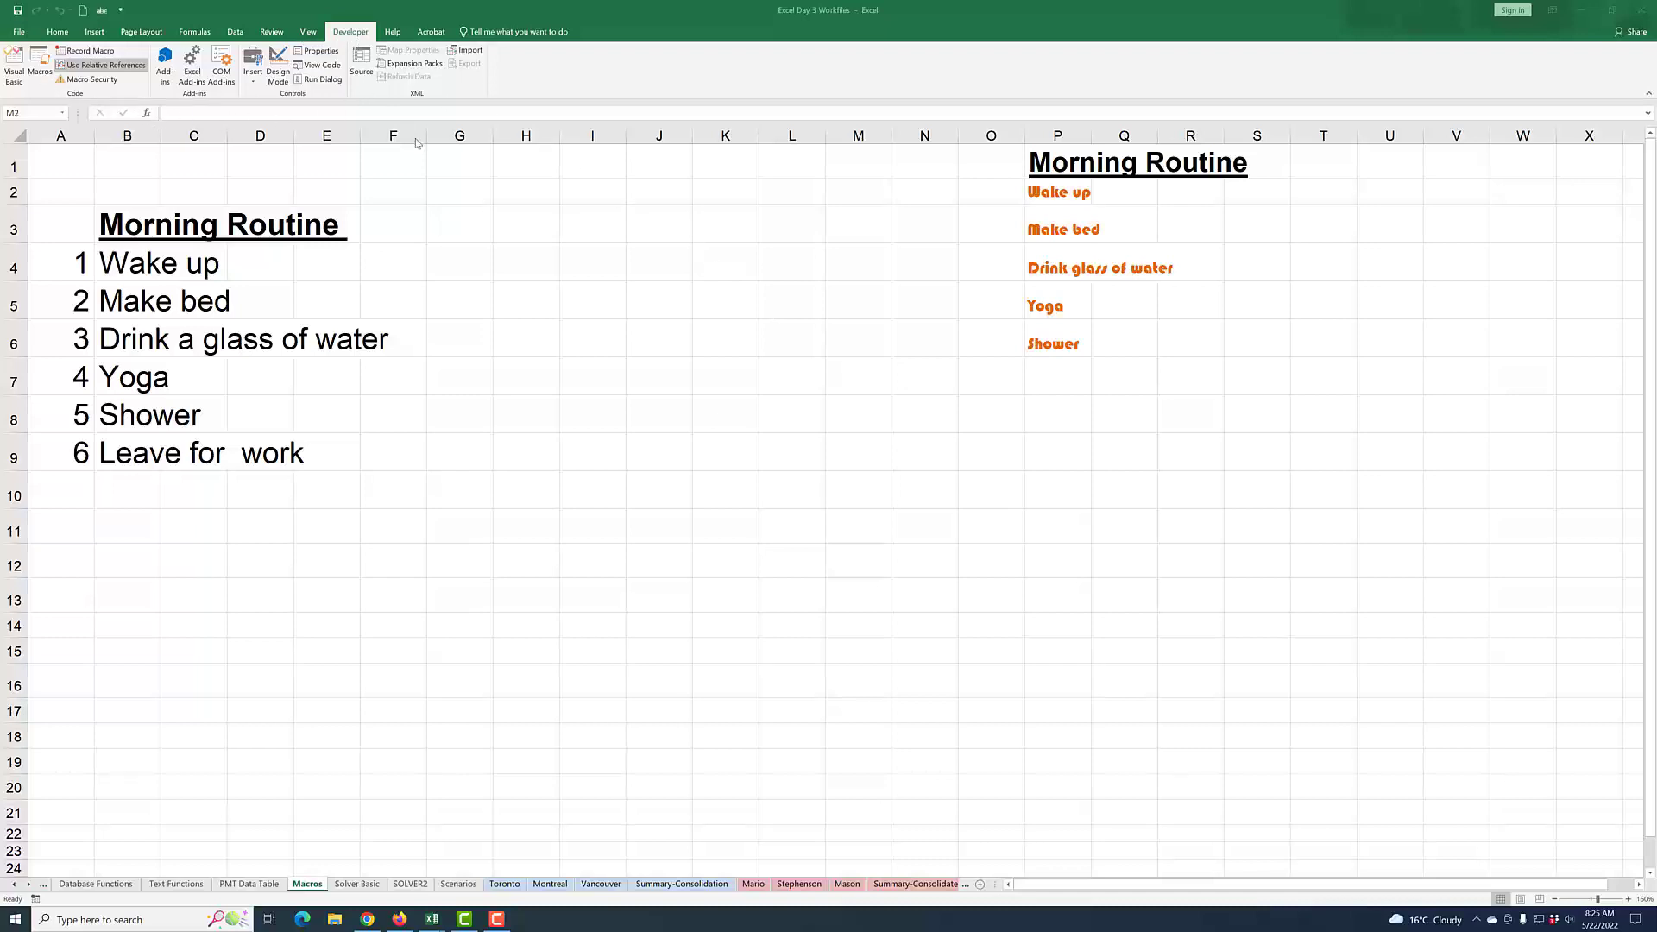
- Add the Morning_Routine macro to the Quick Access Toolbar and run it from there at cell M2
{"action": "left_click", "coordinate": [121, 11]}
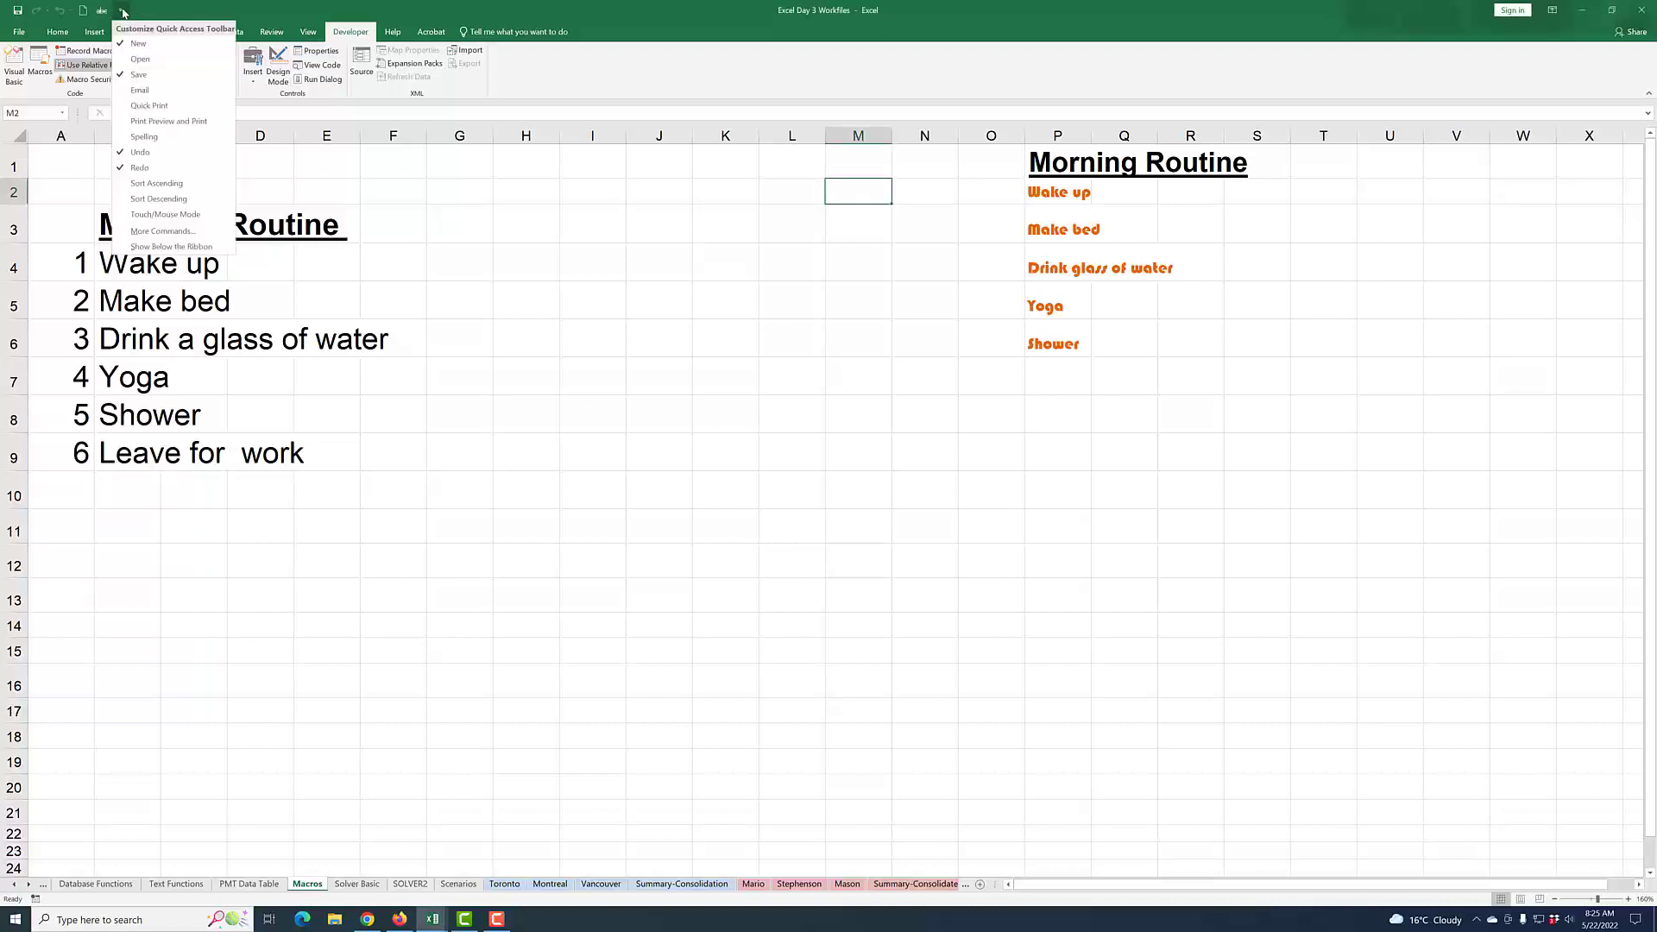
{"action": "left_click", "coordinate": [177, 231]}
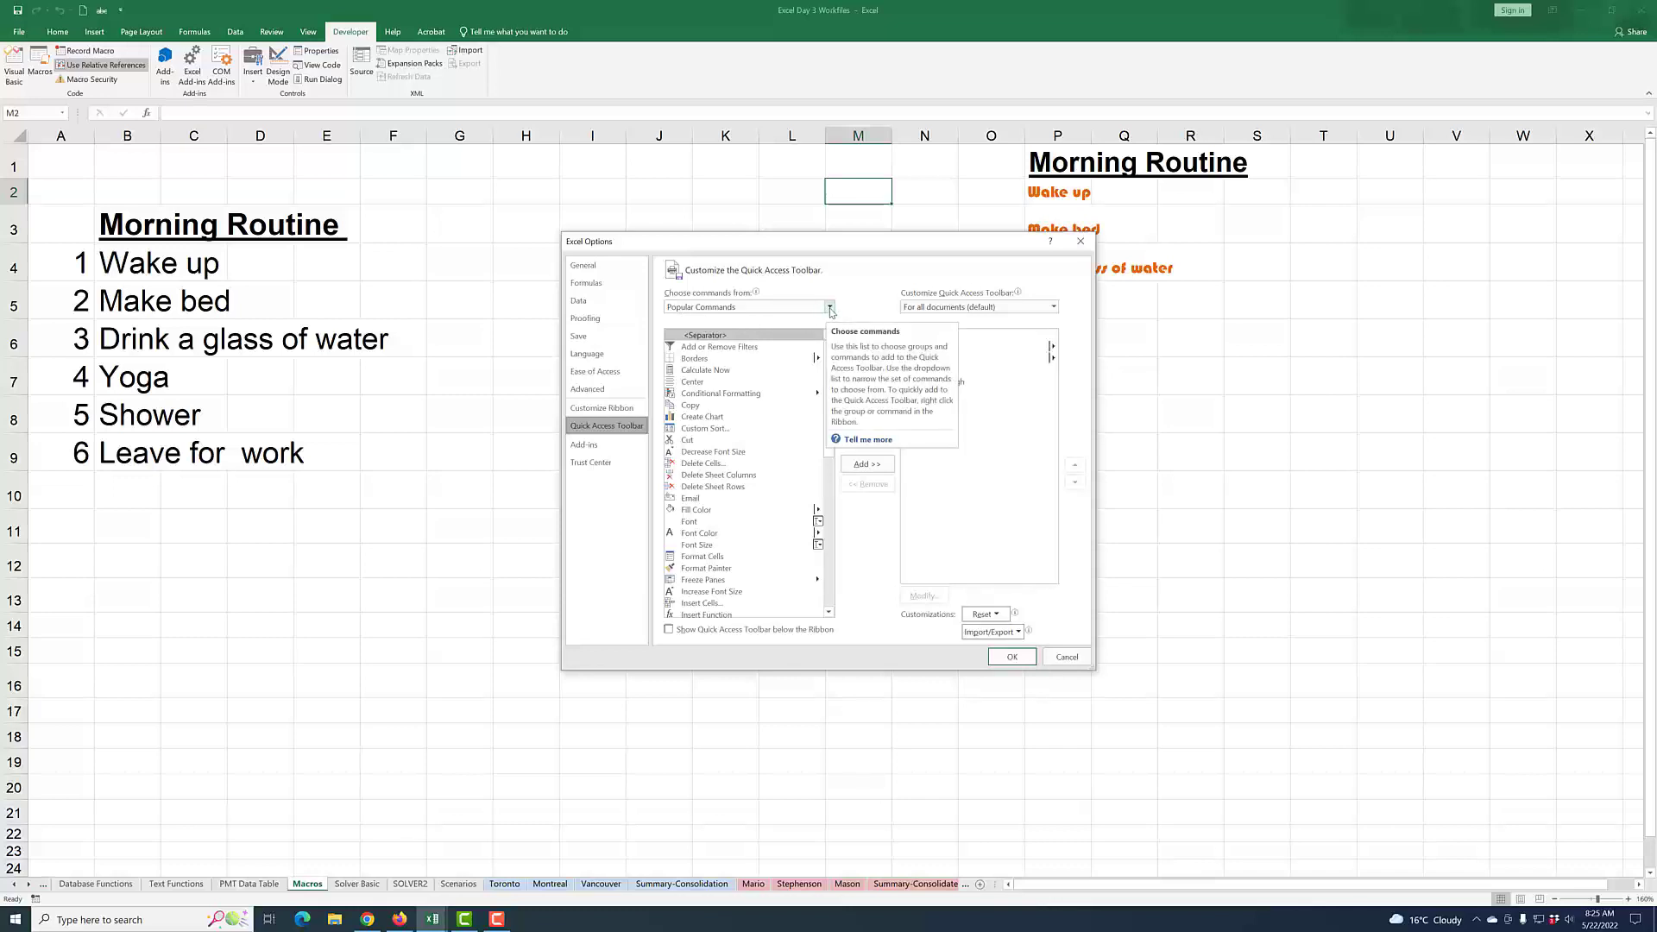
{"action": "left_click", "coordinate": [829, 307]}
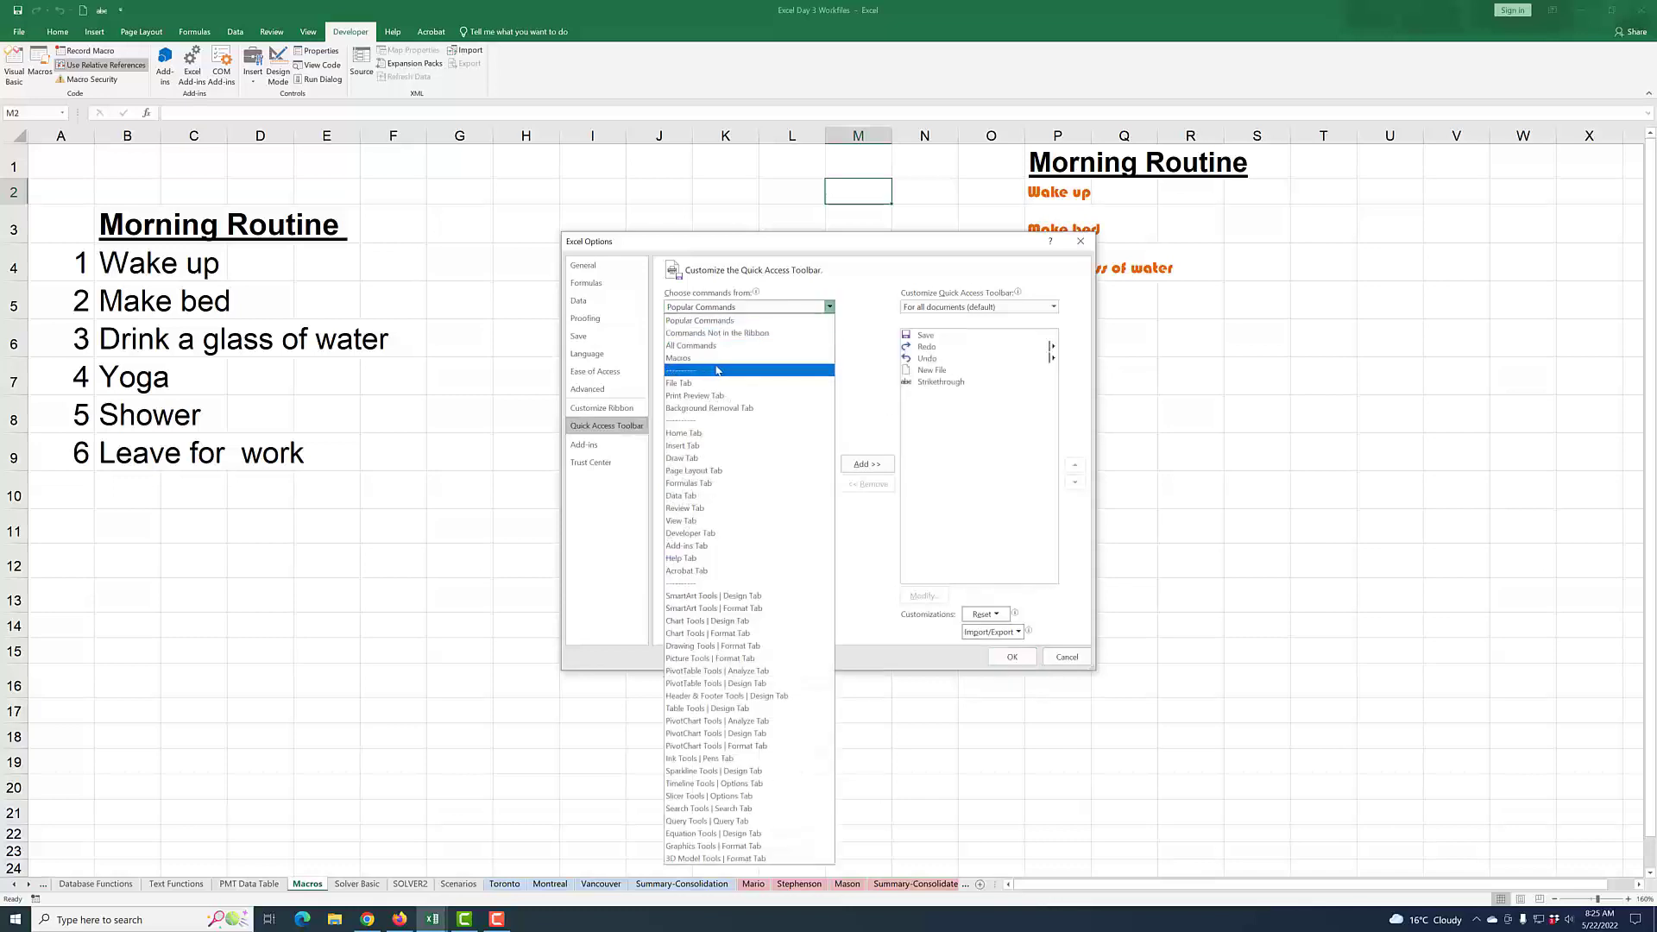
{"action": "left_click", "coordinate": [692, 366]}
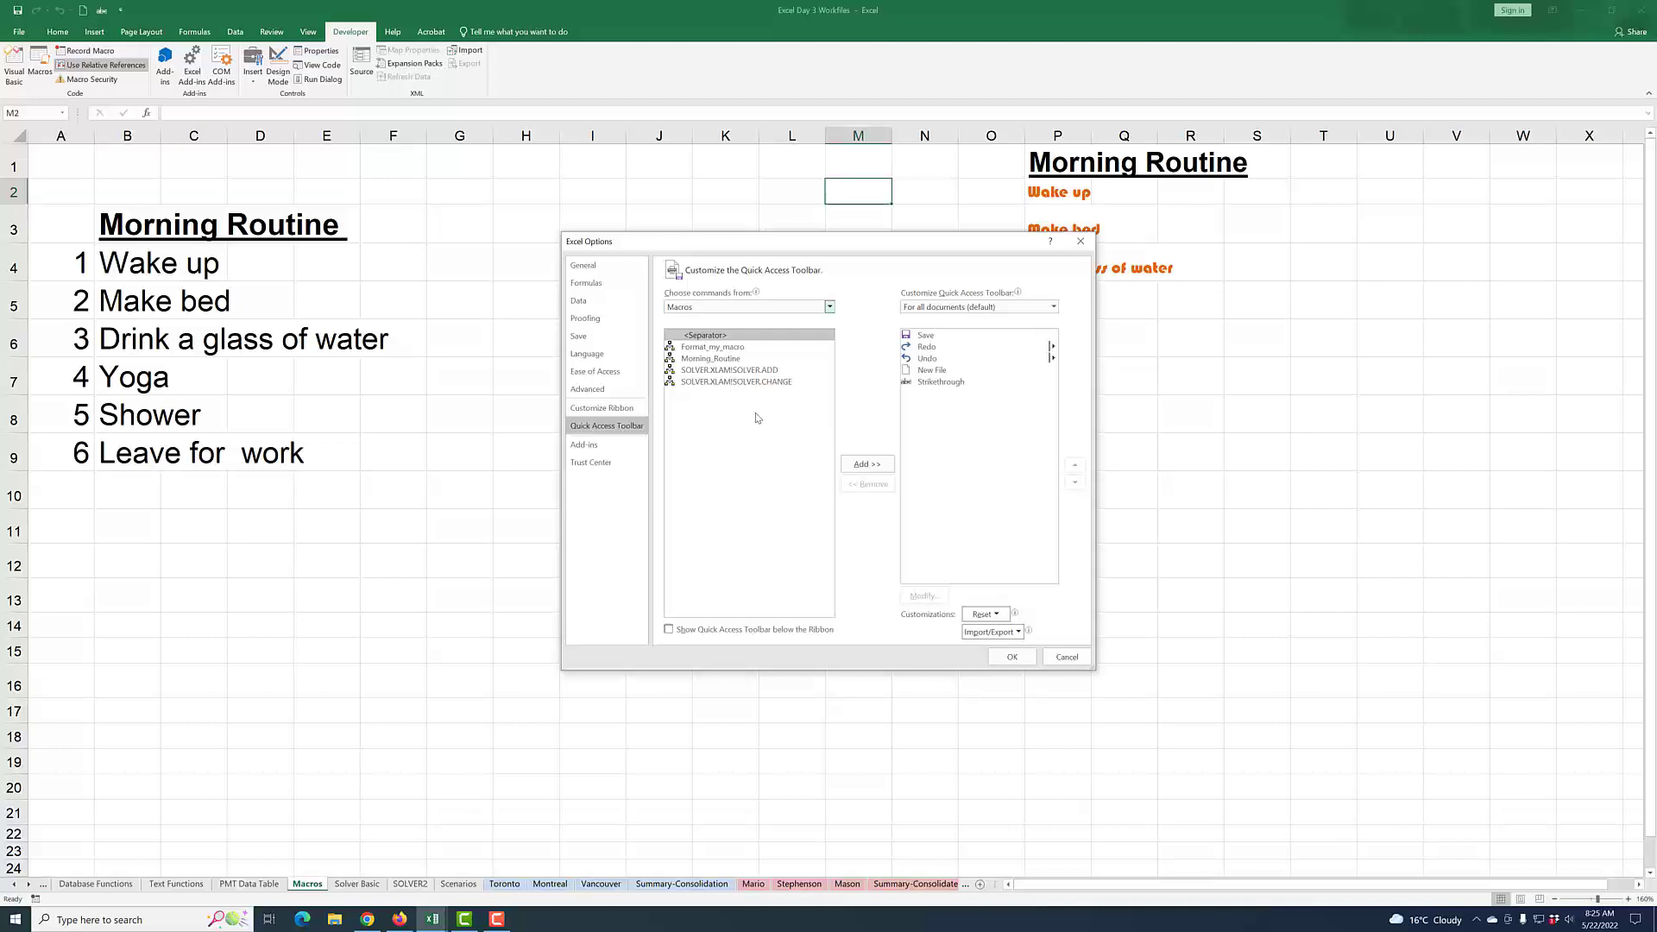
{"action": "left_click", "coordinate": [713, 359]}
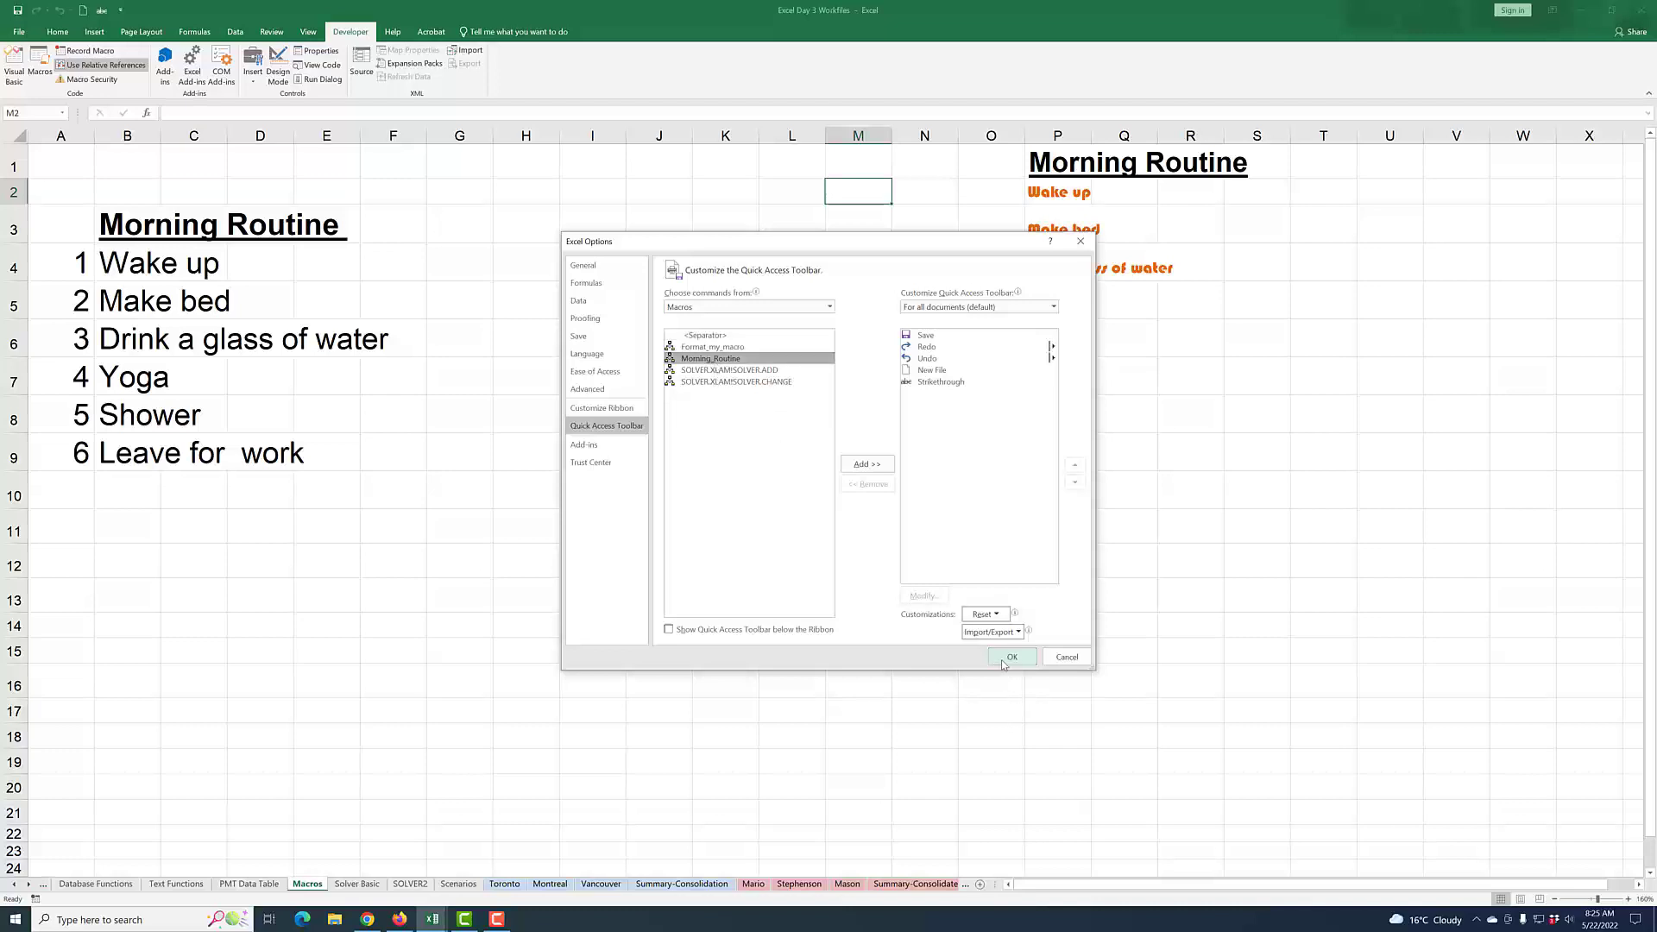
{"action": "left_click", "coordinate": [865, 464]}
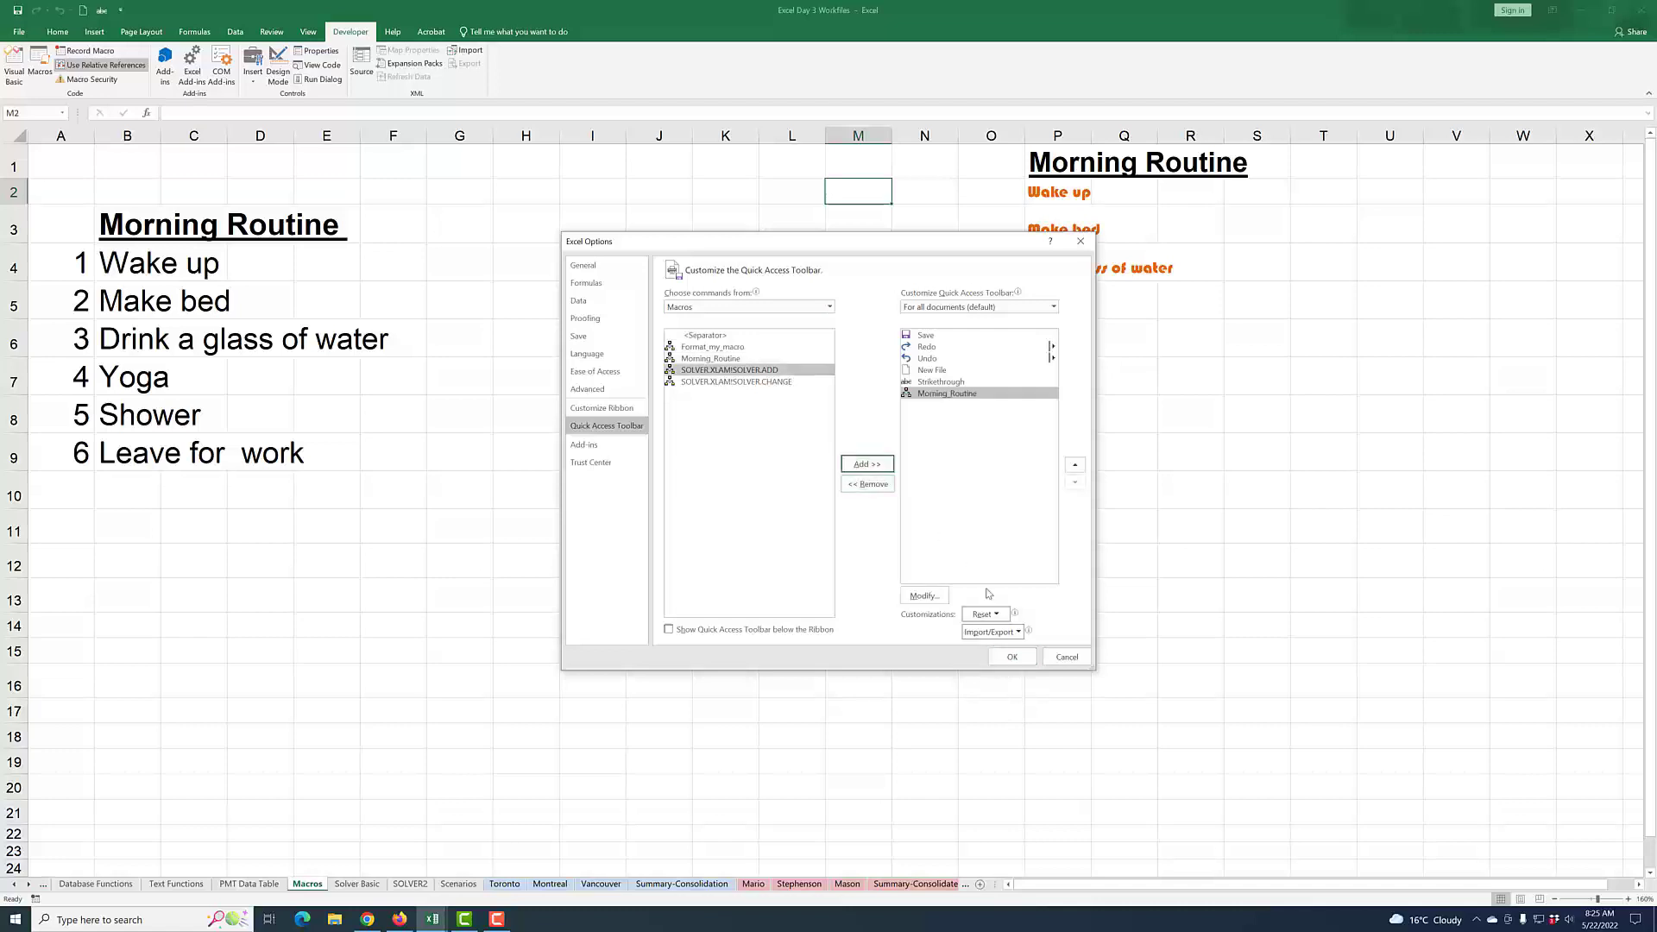
{"action": "left_click", "coordinate": [1011, 656]}
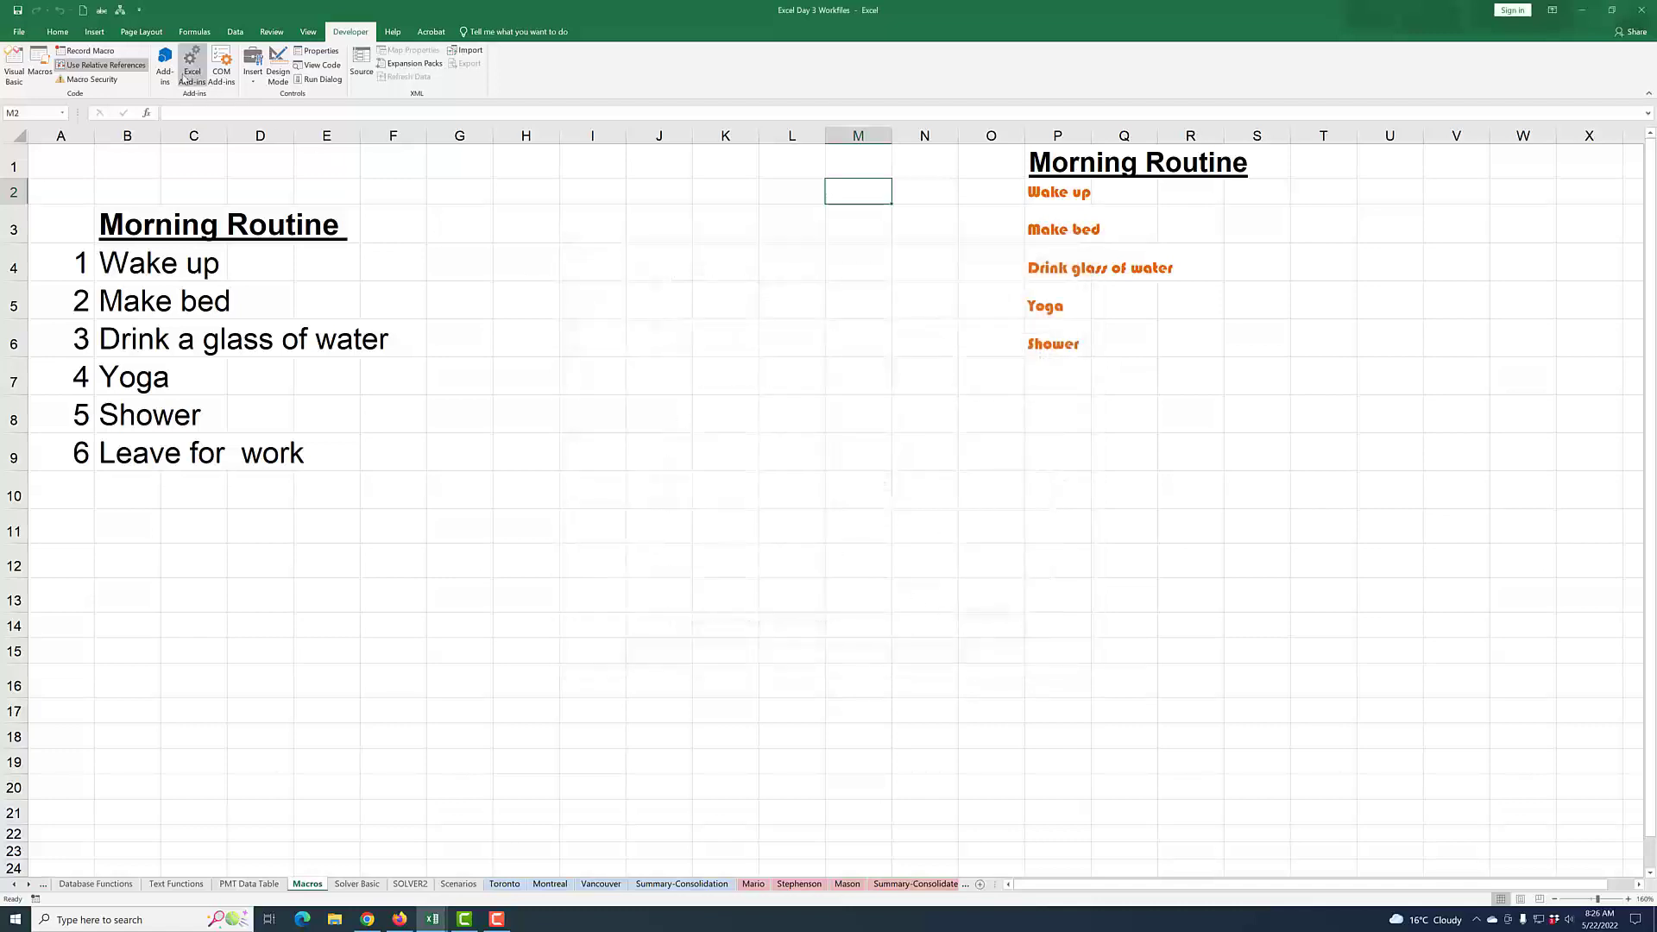
{"action": "left_click", "coordinate": [121, 12]}
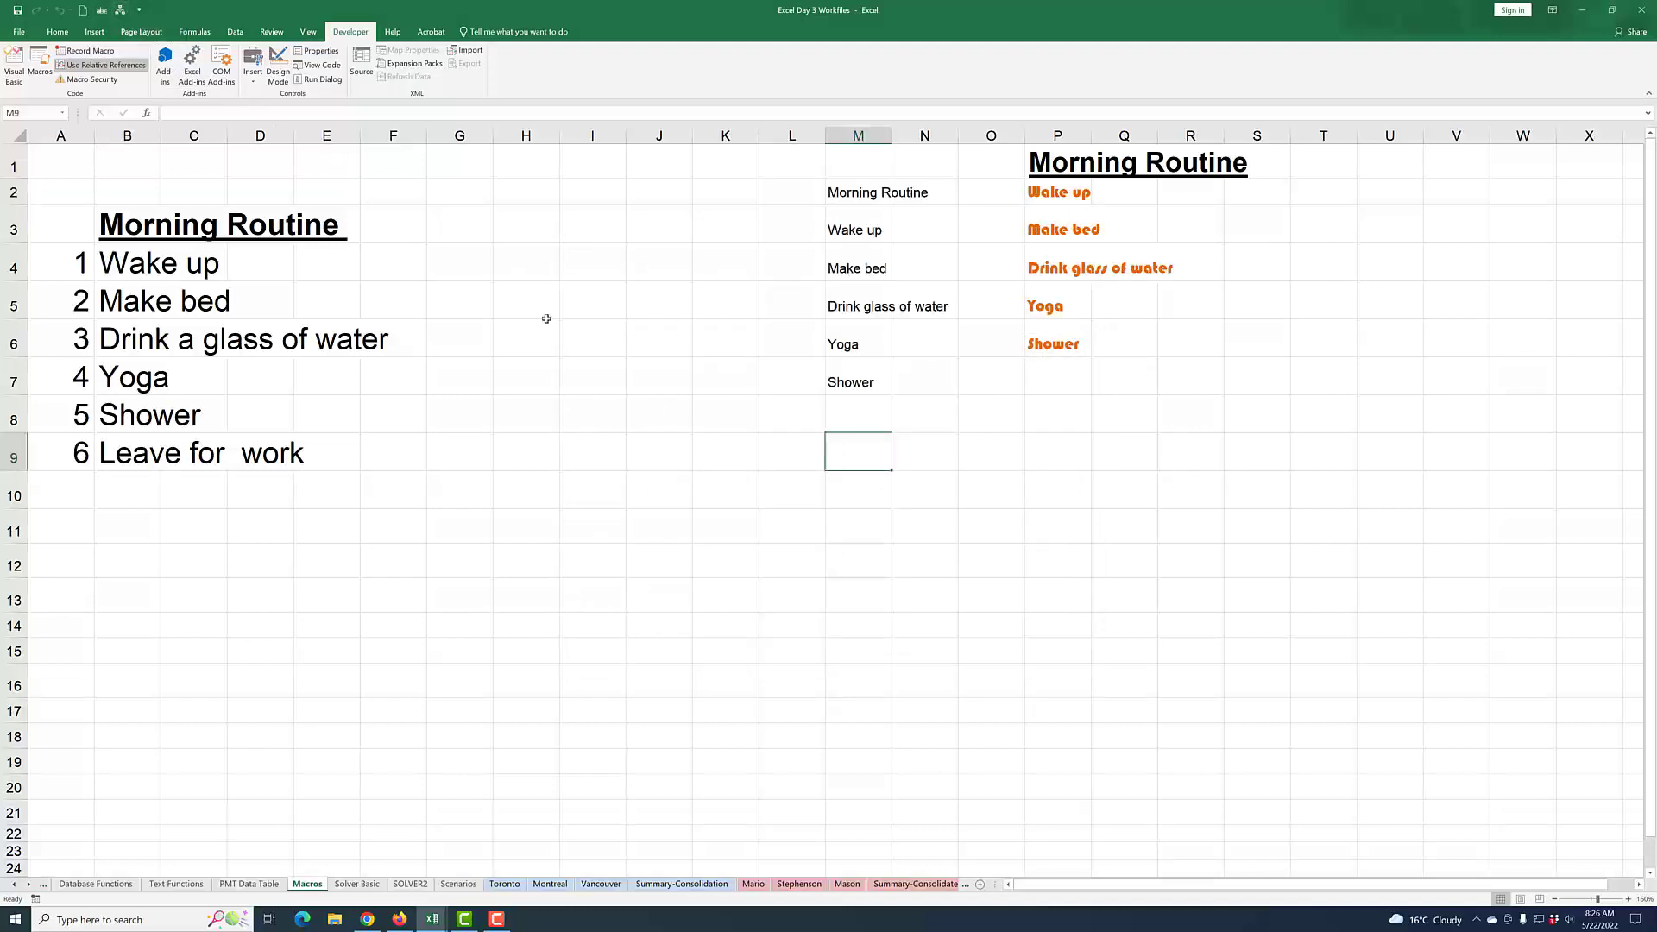